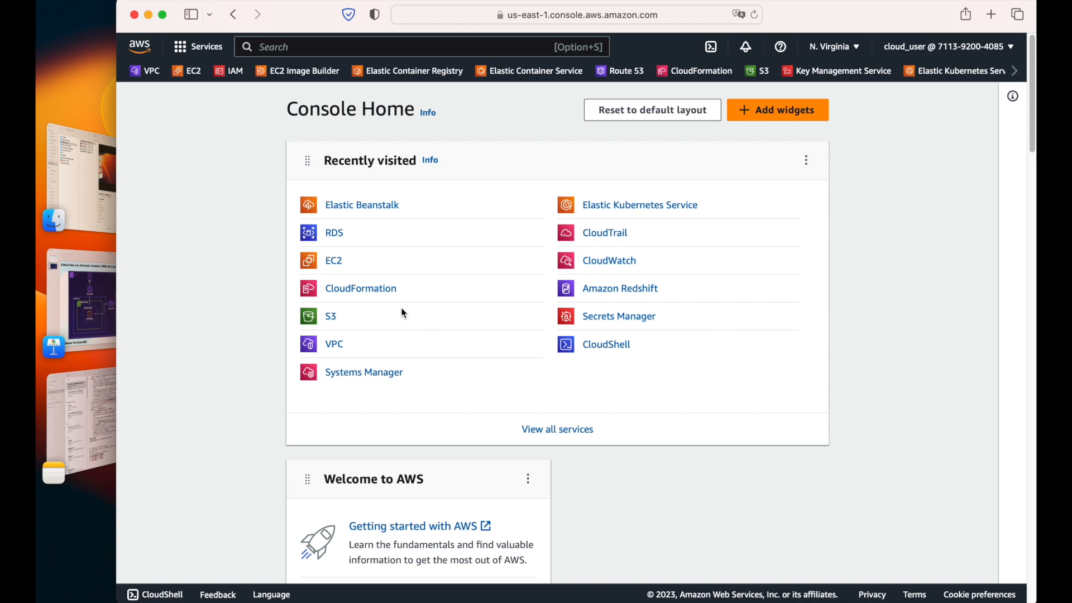
Check the Aurora architecture diagram in Keynote, and view the details of the default VPC in the AWS console
left_click(82, 302)
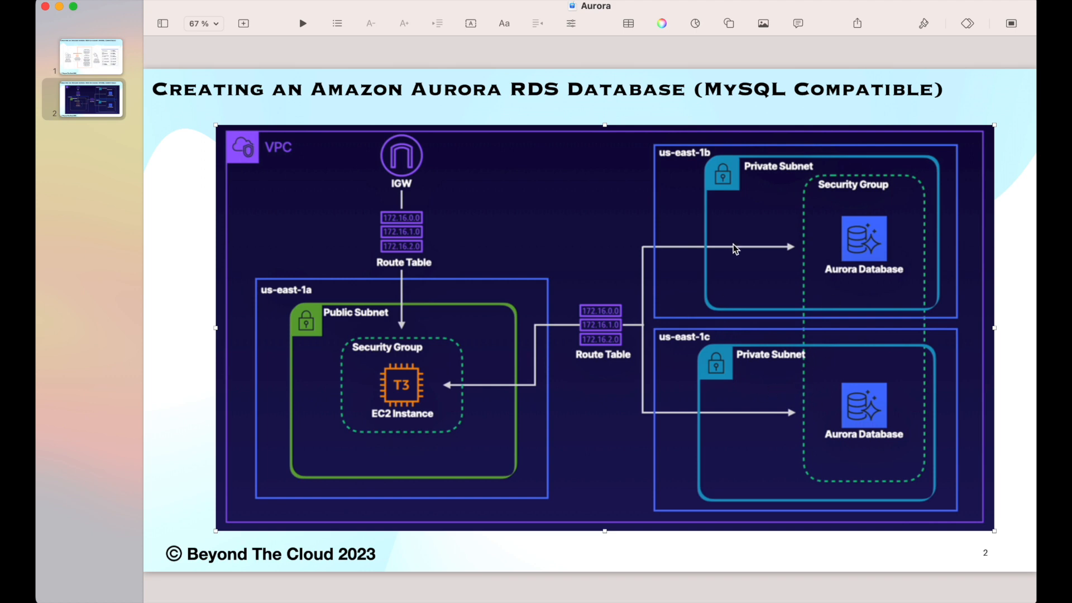
left_click(53, 252)
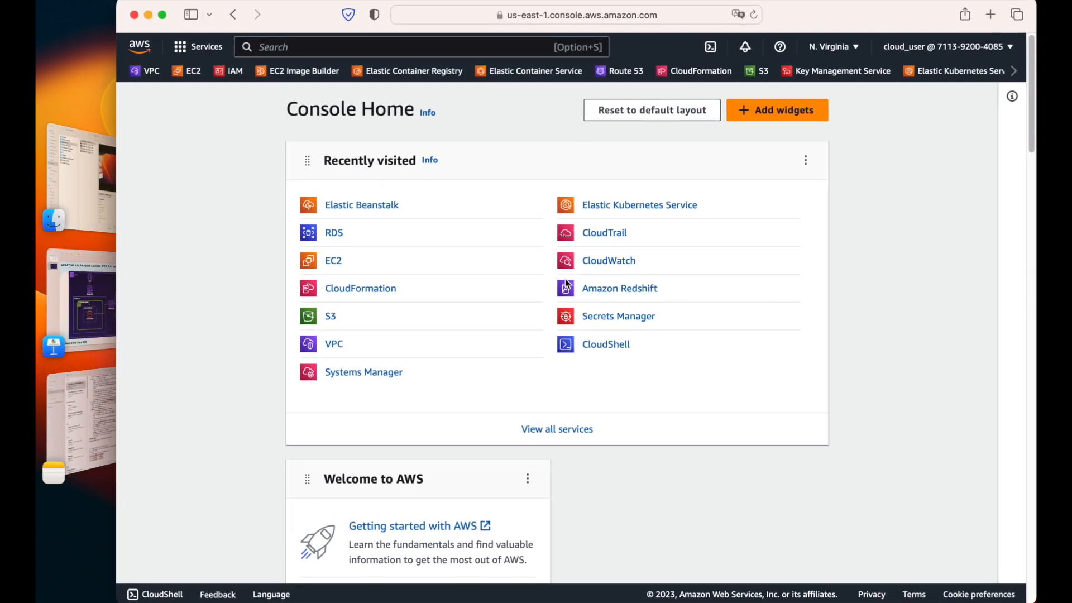
left_click(334, 344)
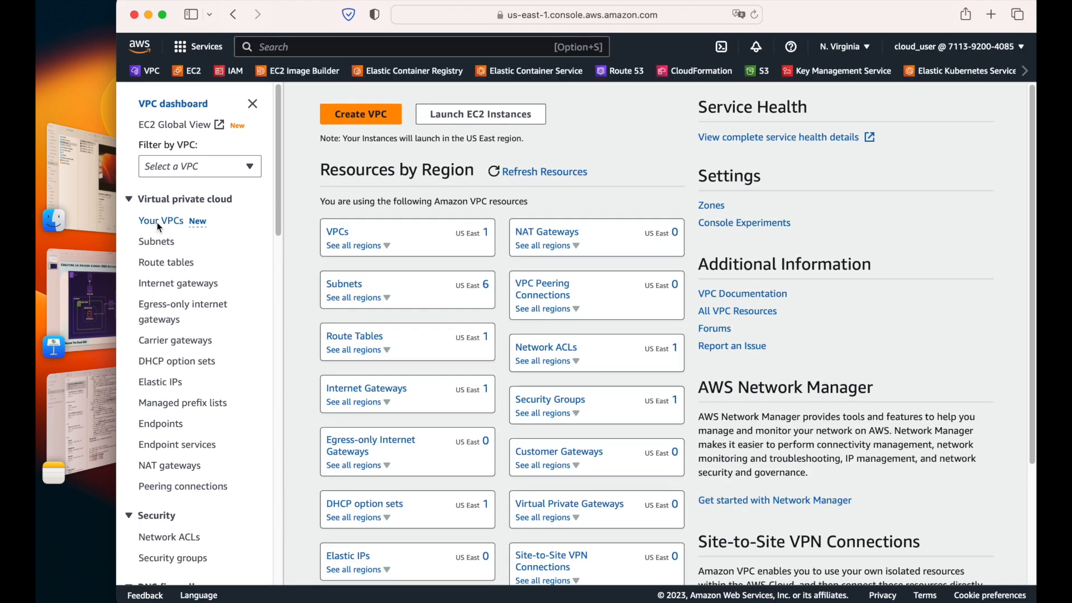
left_click(160, 222)
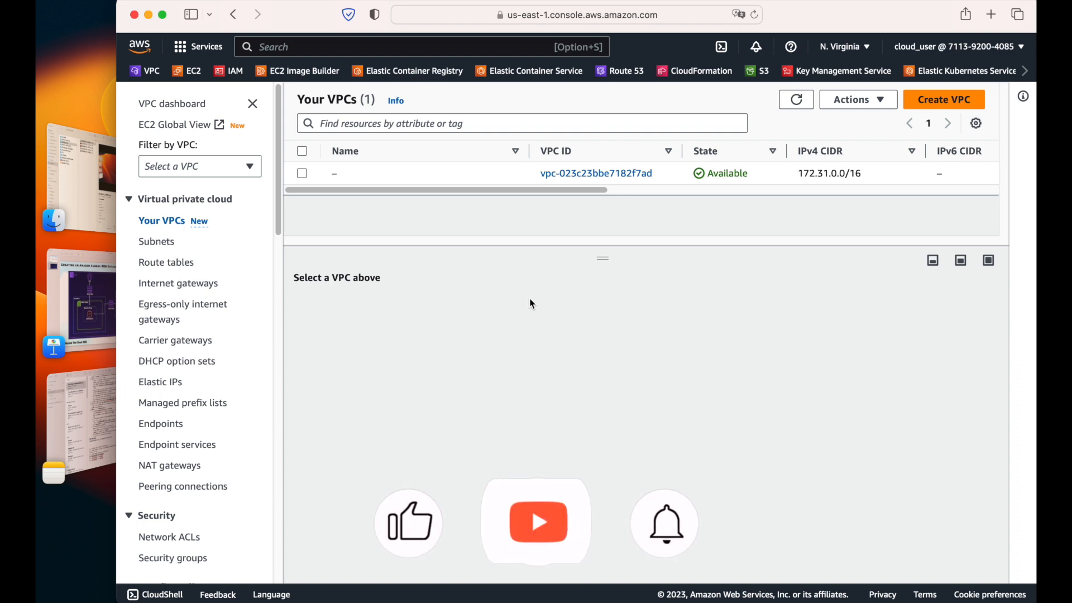
left_click(468, 170)
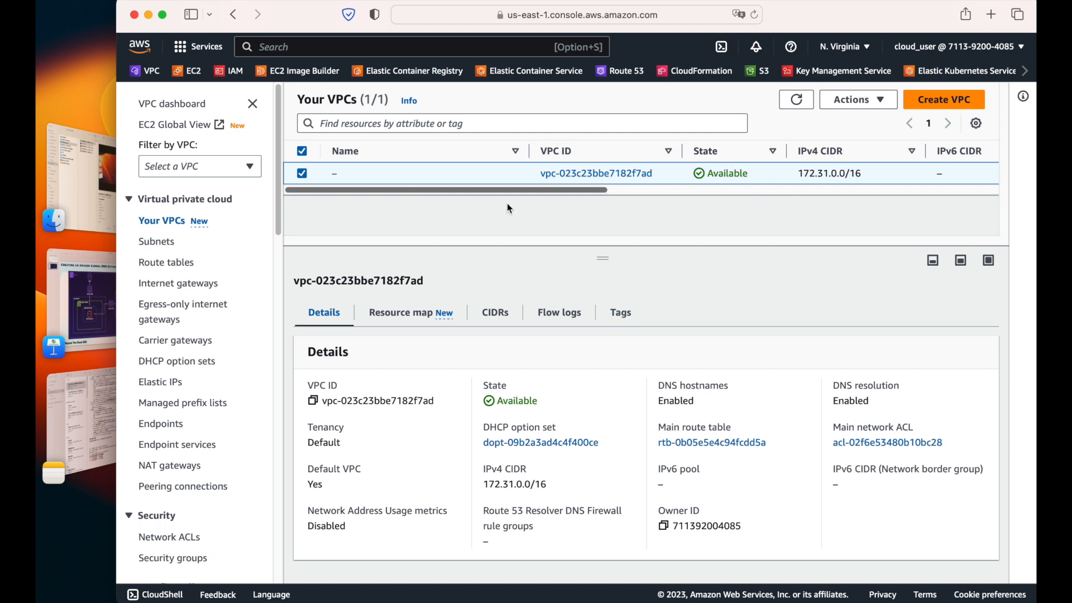
List the VPC's subnets and compare their availability zones with the Aurora architecture diagram in Keynote
left_click(161, 243)
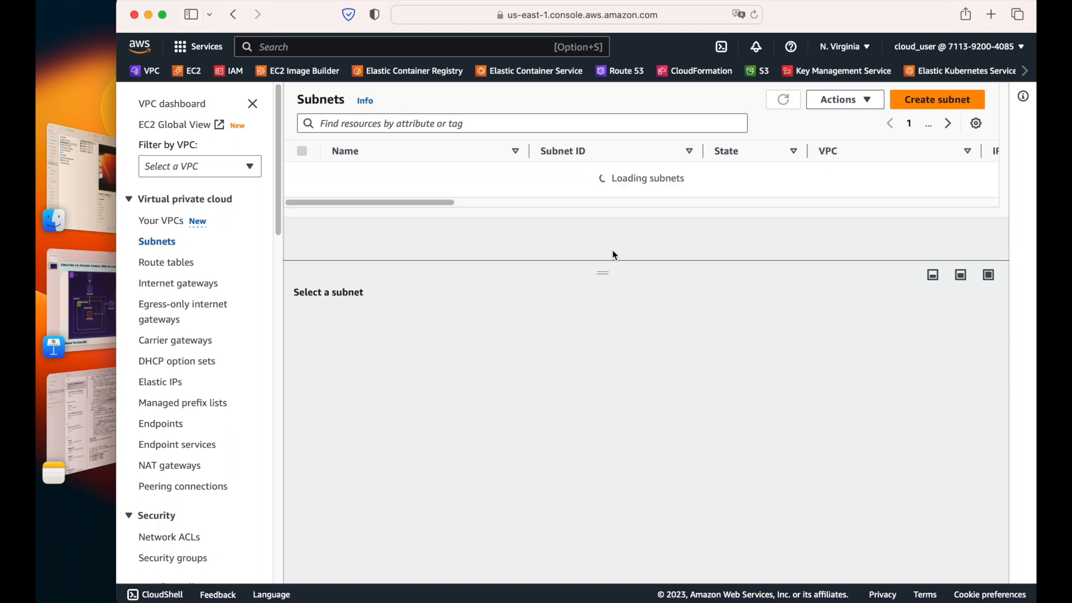
left_click_drag(594, 270, 604, 318)
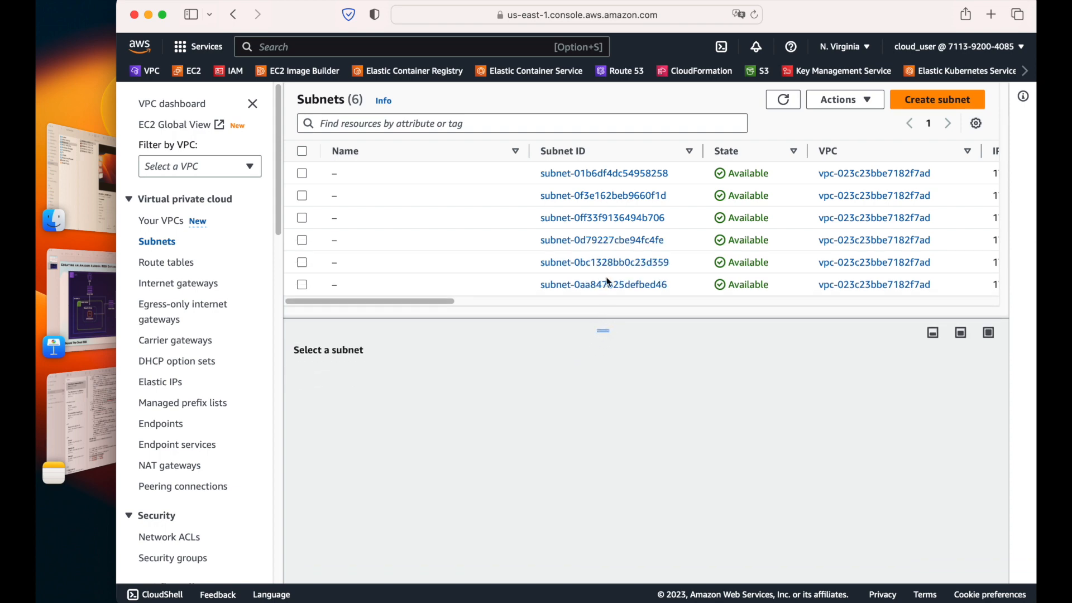
left_click_drag(393, 301, 641, 319)
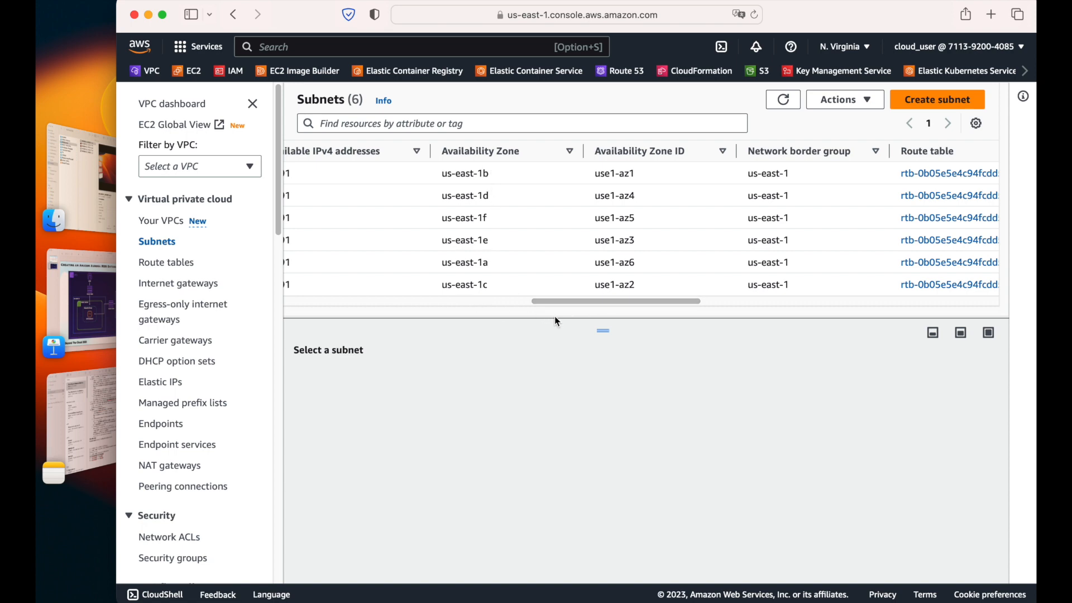
left_click_drag(607, 306, 349, 322)
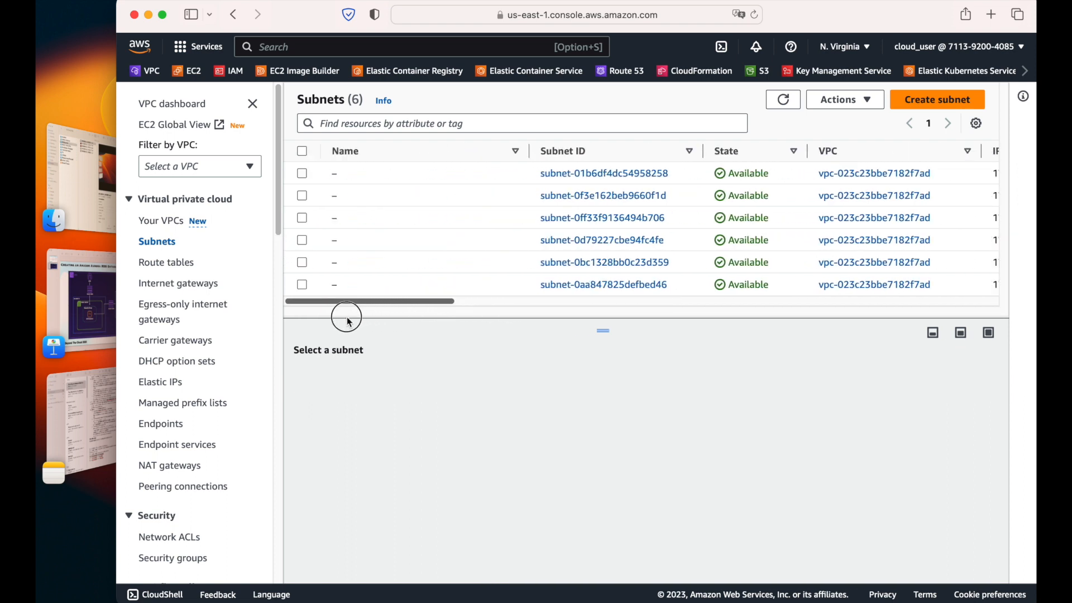
left_click(110, 303)
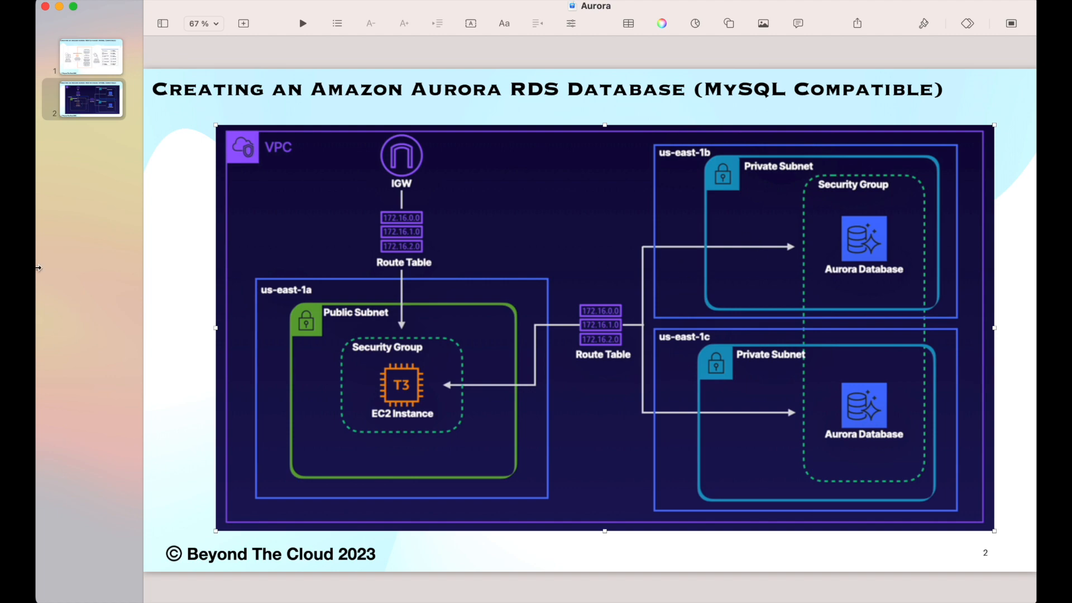
mouse_move(37, 265)
left_click(90, 304)
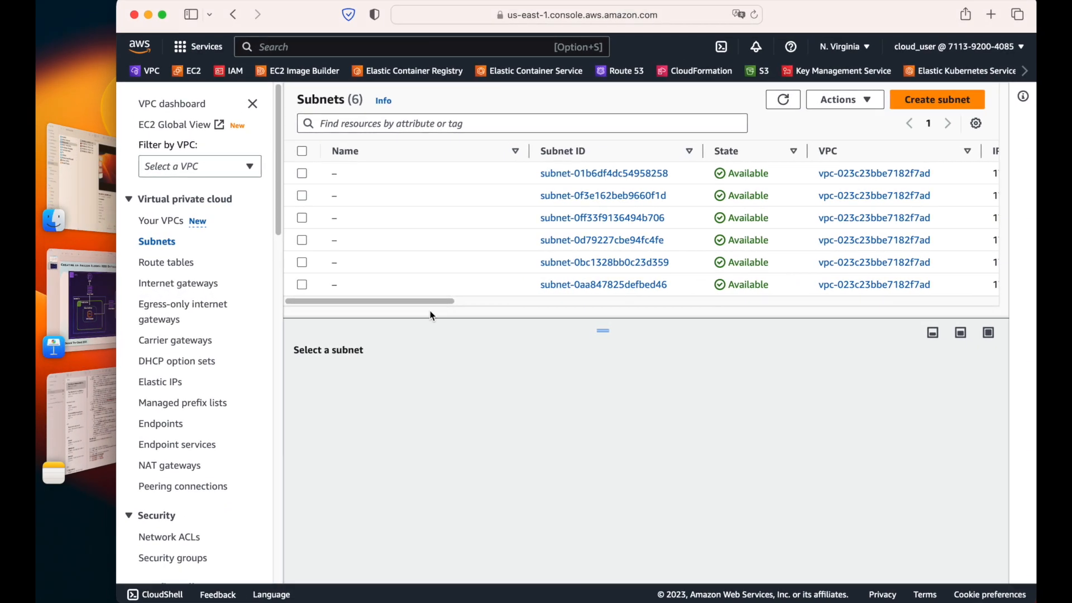
Name the subnet in availability zone us-east-1b "Private"
left_click_drag(410, 304, 608, 305)
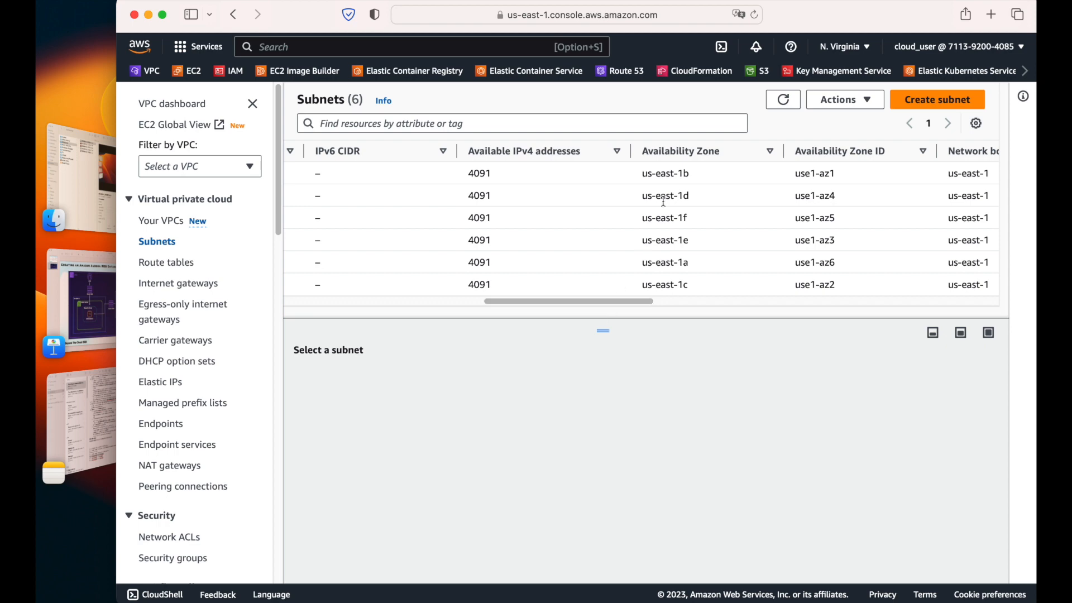
left_click(670, 178)
left_click_drag(643, 301, 413, 311)
mouse_move(352, 174)
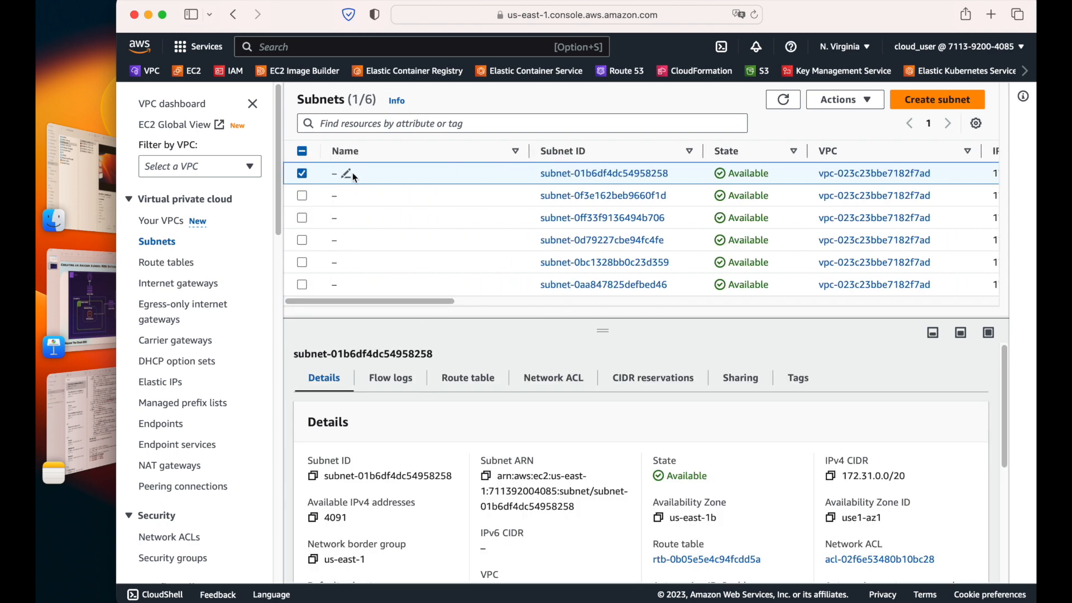
left_click(347, 175)
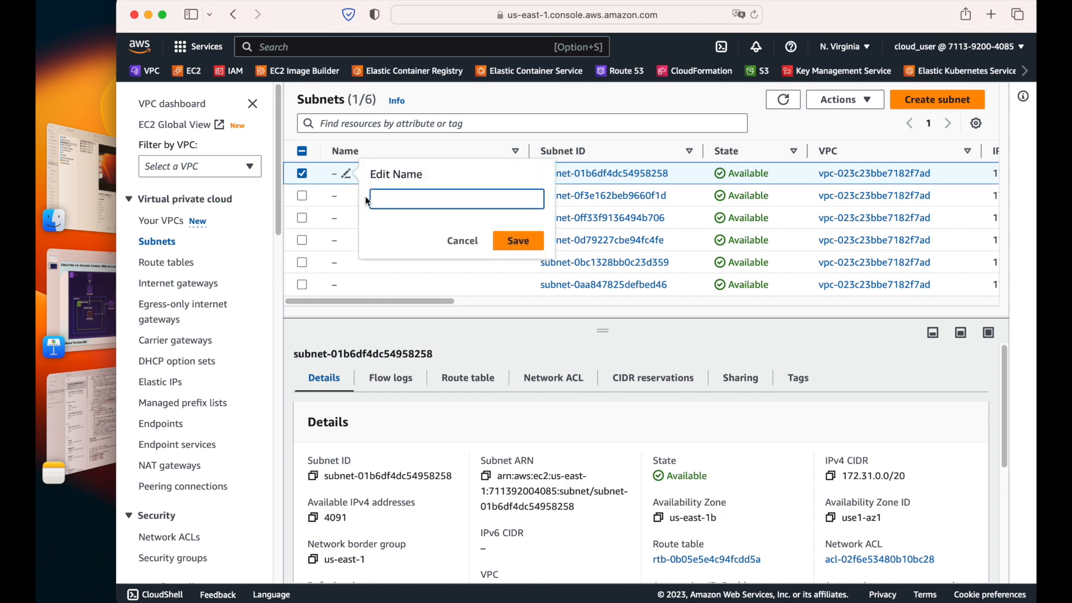
type("Private")
left_click(518, 241)
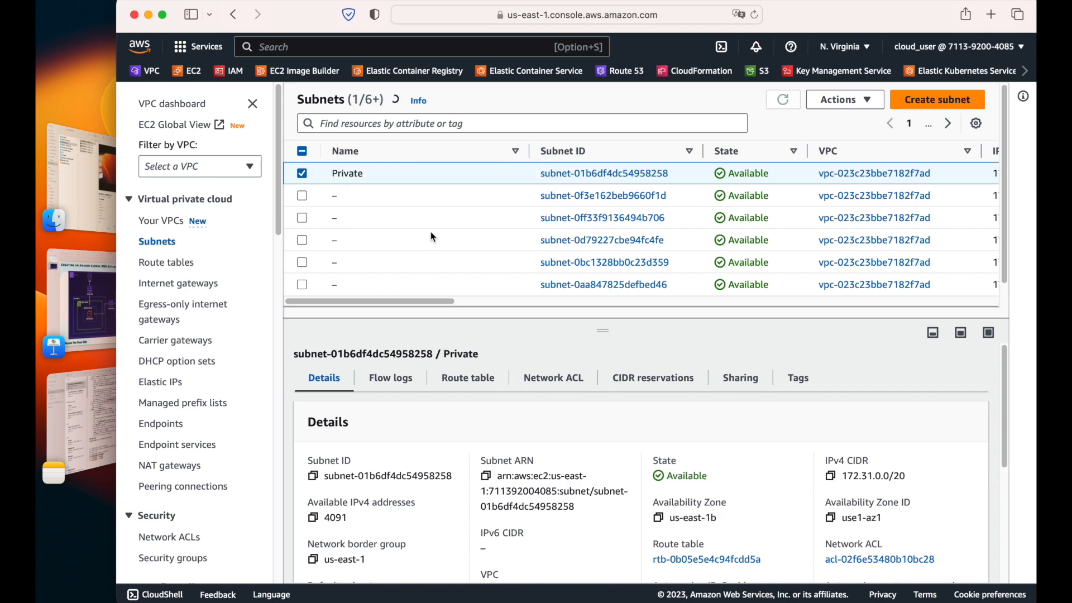
Name the subnet in availability zone us-east-1c "Private"
left_click_drag(383, 302, 604, 304)
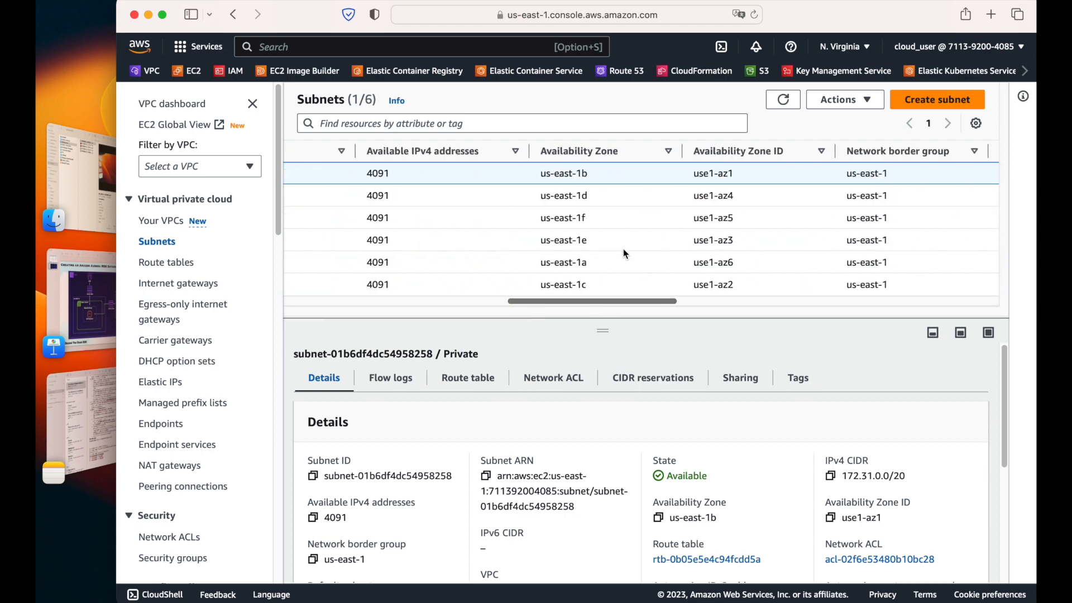
left_click(576, 283)
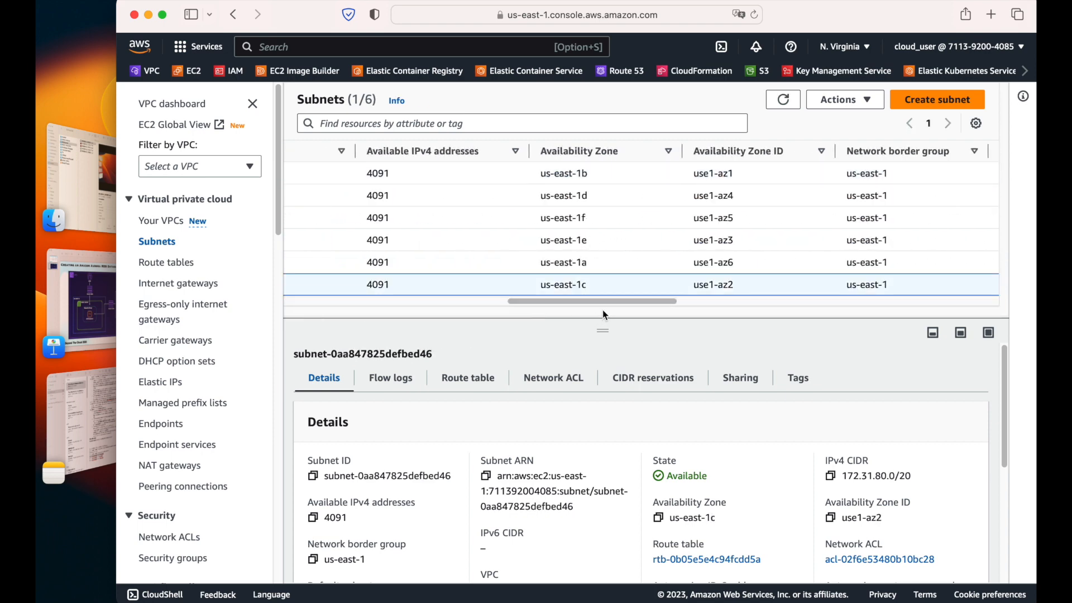
left_click_drag(611, 301, 342, 304)
left_click(346, 285)
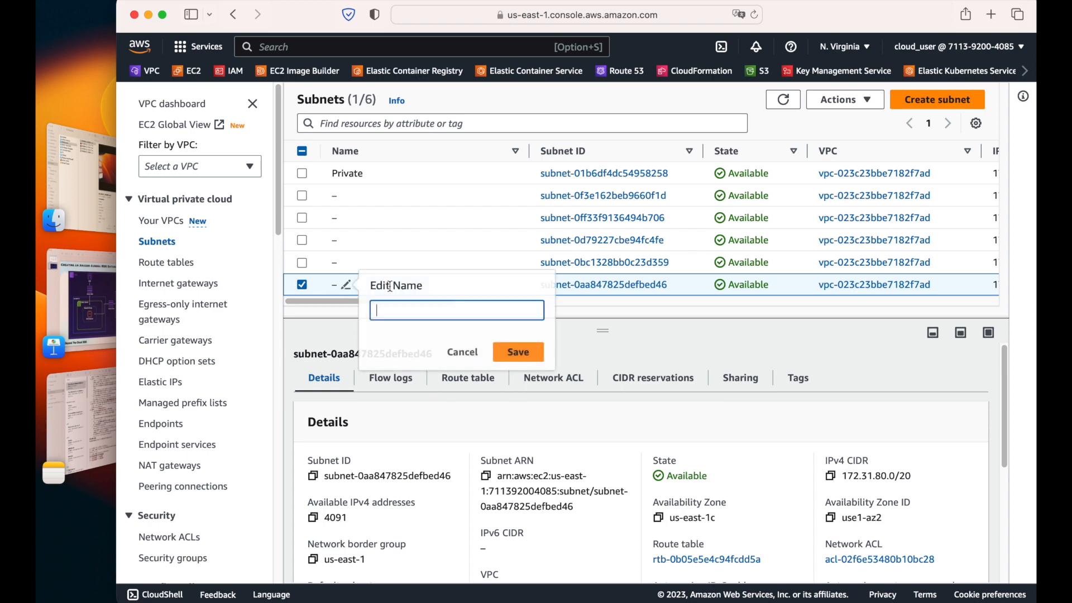
type("Private")
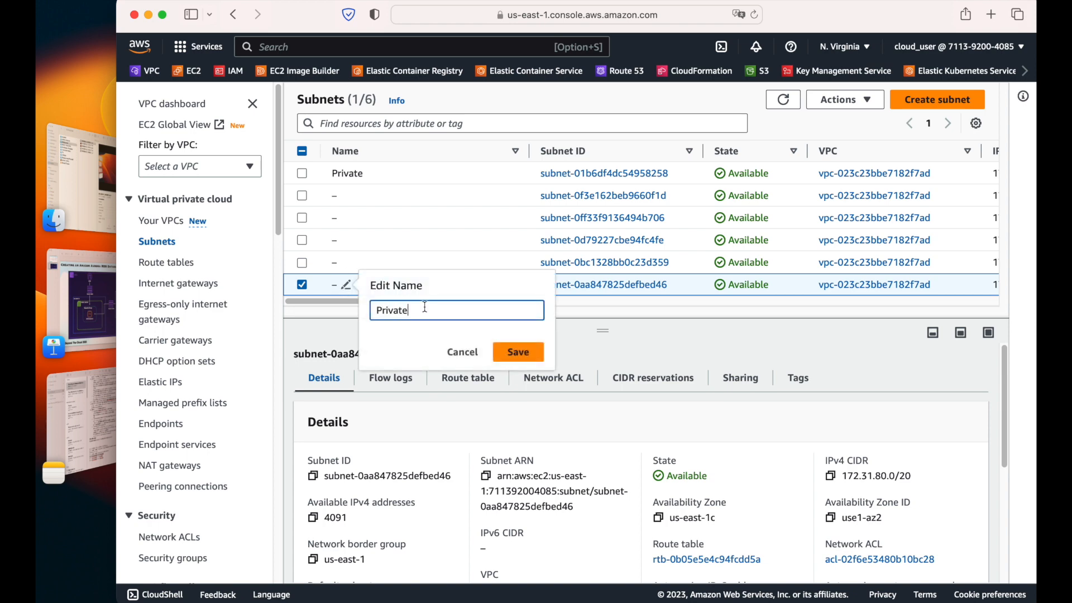
left_click(510, 353)
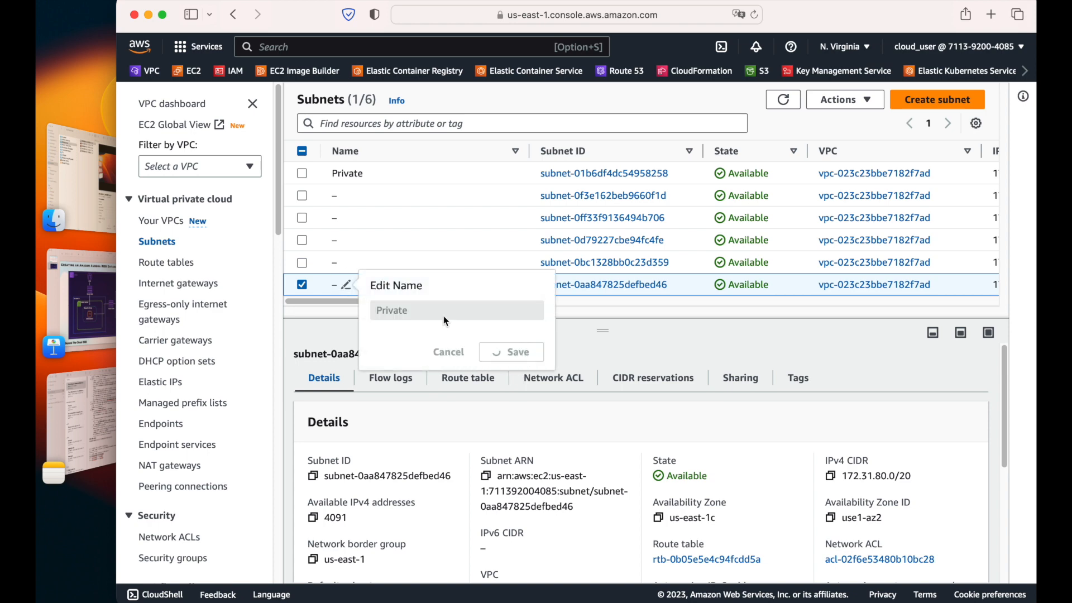
Name the subnet in availability zone us-east-1a "Public"
left_click_drag(363, 302, 539, 299)
left_click(789, 266)
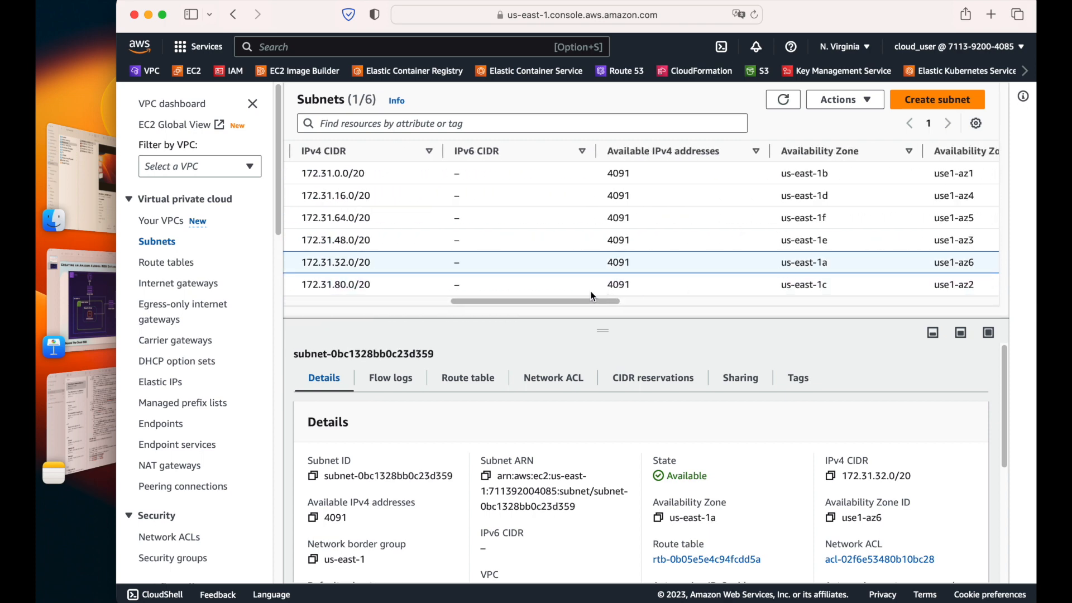
left_click_drag(581, 302, 415, 302)
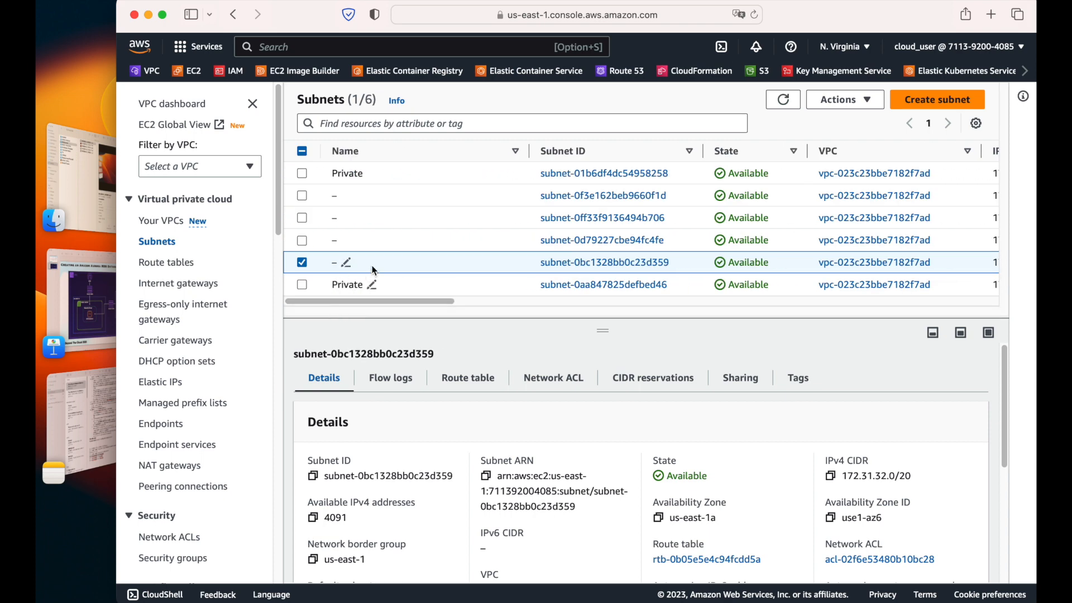
left_click(347, 262)
type("P")
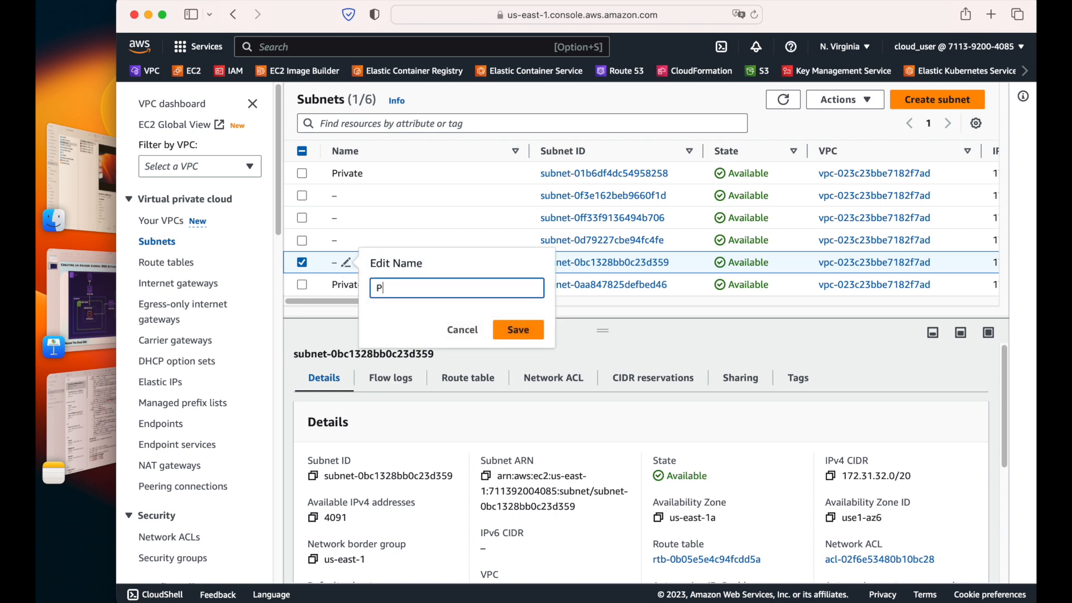
type("ublic")
key("Return")
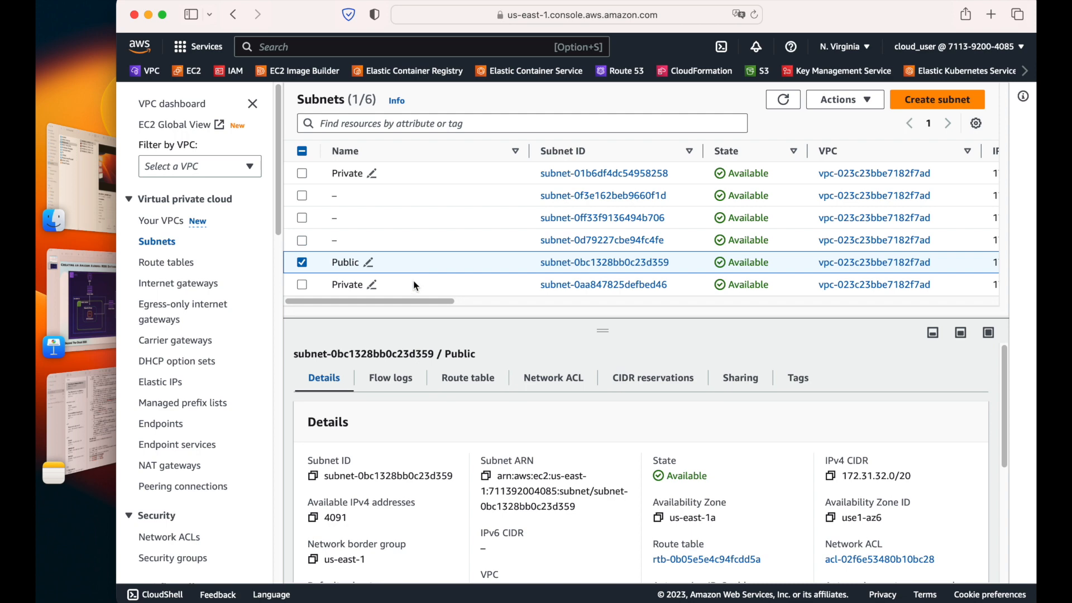
Examine the Public subnet's details, including its auto-assign public IPv4 address setting
left_click(407, 263)
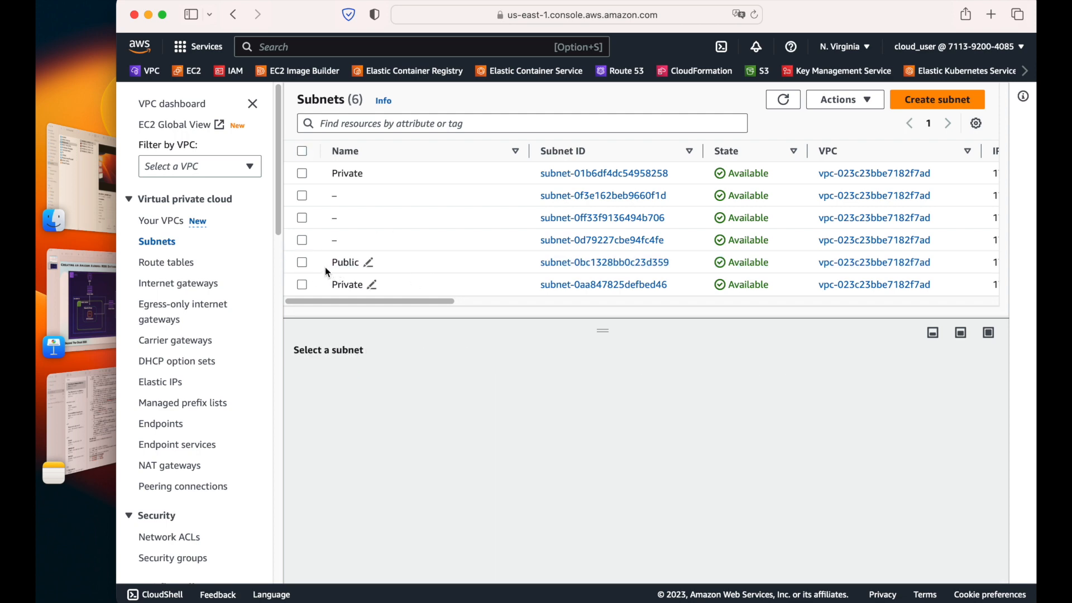
left_click(302, 262)
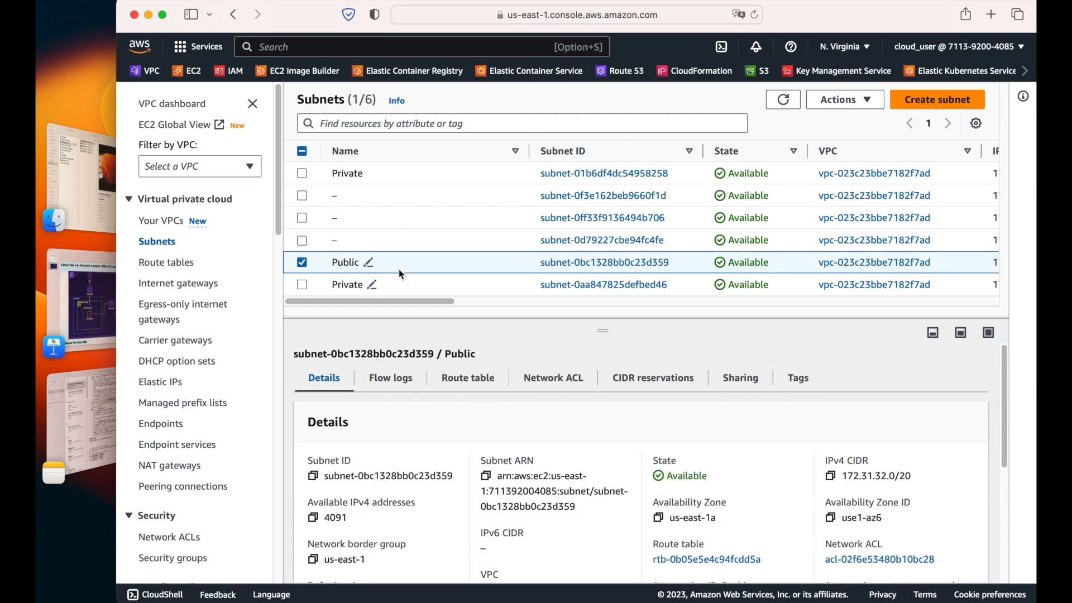
scroll(508, 356, "down", 5)
scroll(514, 372, "up", 5)
left_click_drag(617, 332, 616, 306)
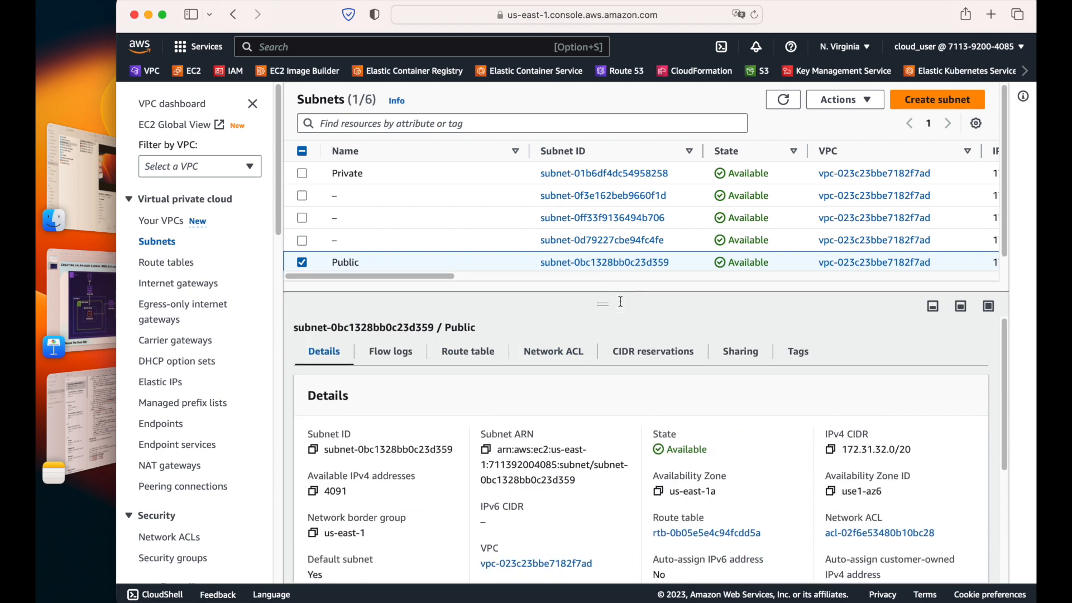
scroll(506, 482, "down", 5)
left_click_drag(482, 476, 499, 492)
left_click(502, 505)
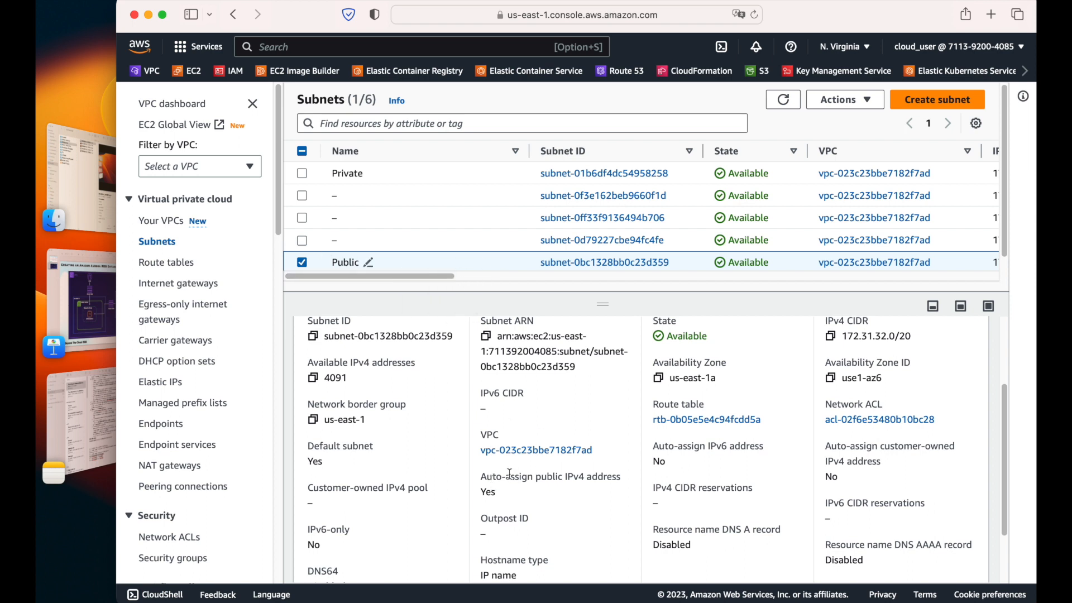
scroll(520, 501, "up", 5)
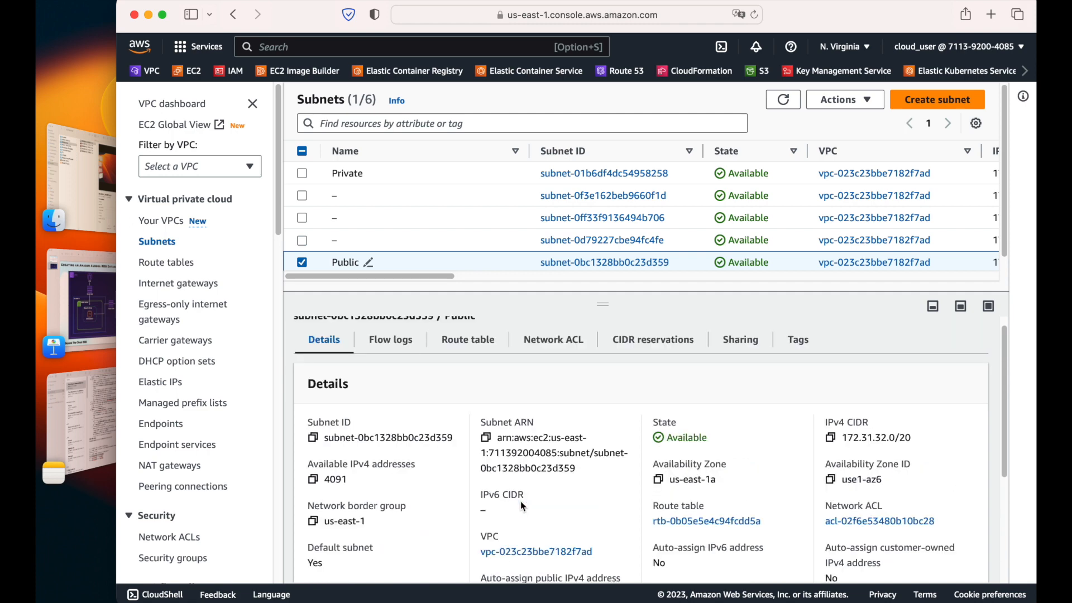
Examine the local and 0.0.0.0/0 routes in the Public subnet's route table
left_click(474, 357)
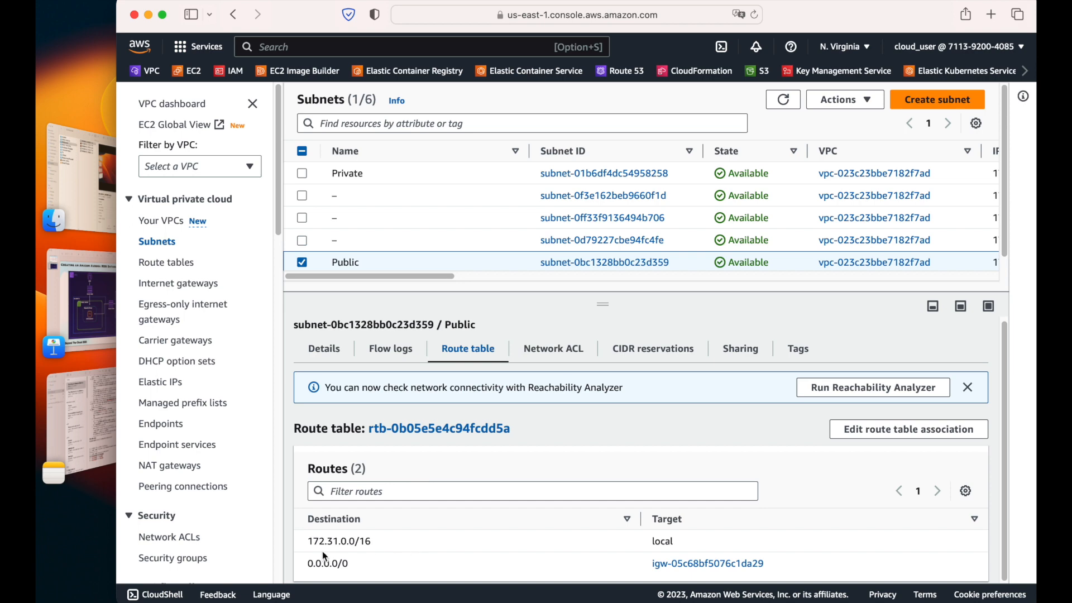
left_click_drag(312, 542, 694, 540)
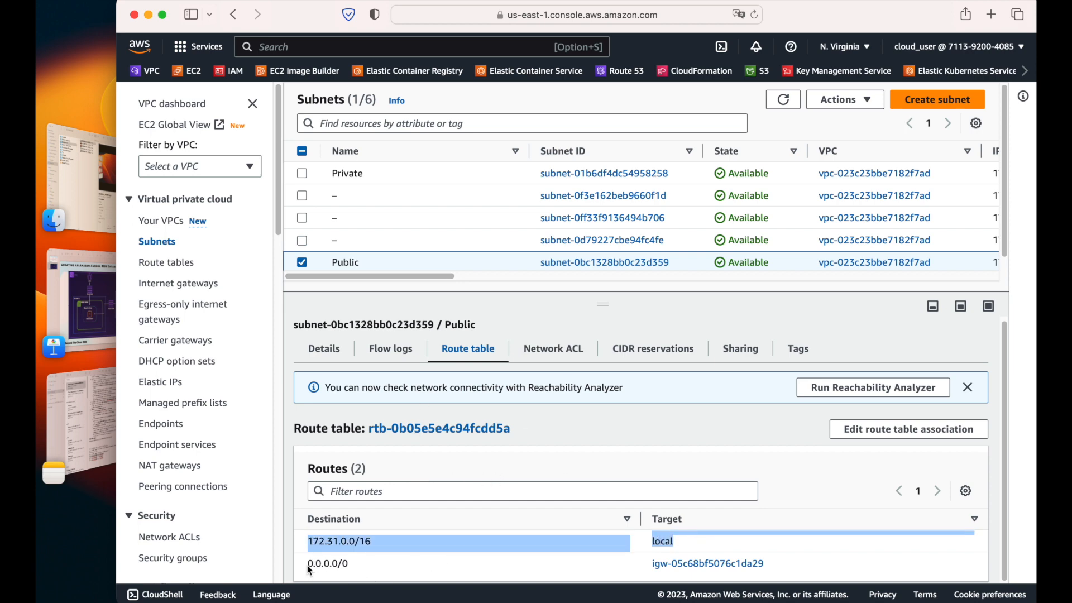
left_click_drag(307, 565, 350, 564)
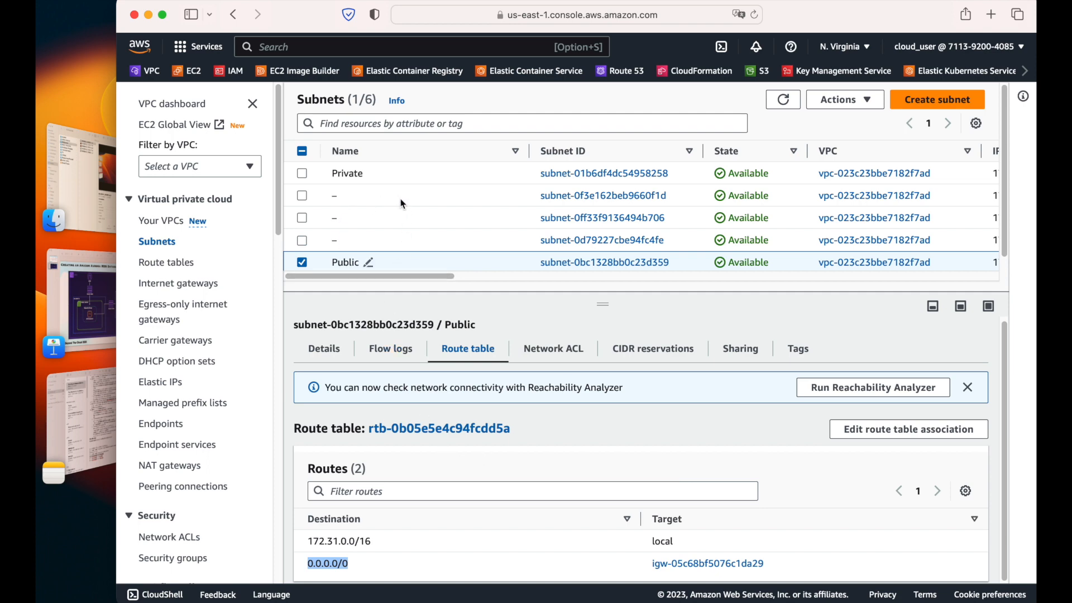
Examine the us-east-1b Private subnet's routes and its auto-assign public IPv4 address setting
left_click(406, 178)
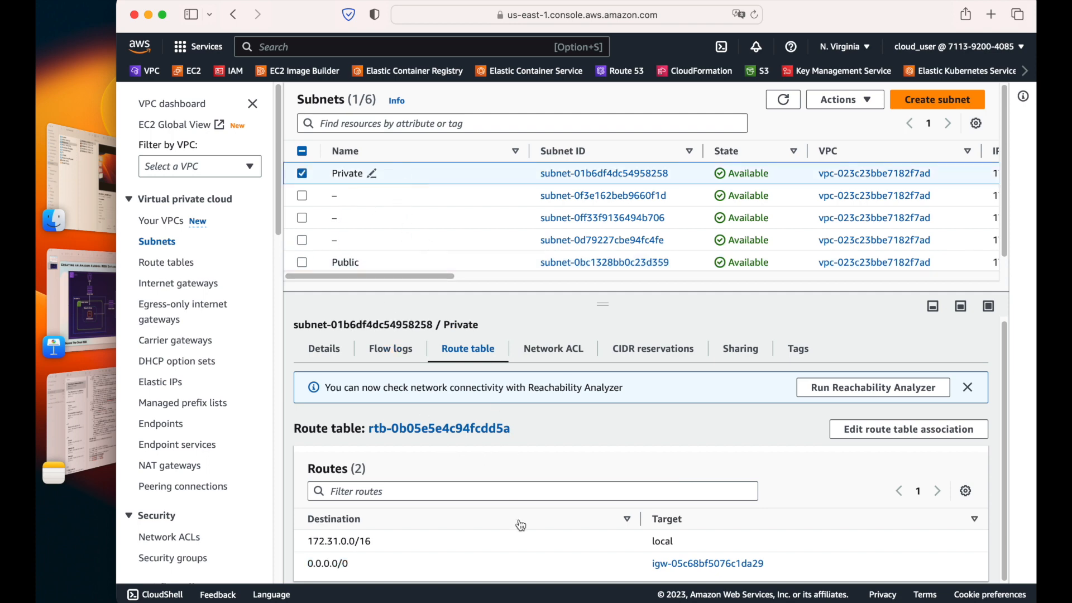
left_click(304, 360)
scroll(500, 416, "down", 3)
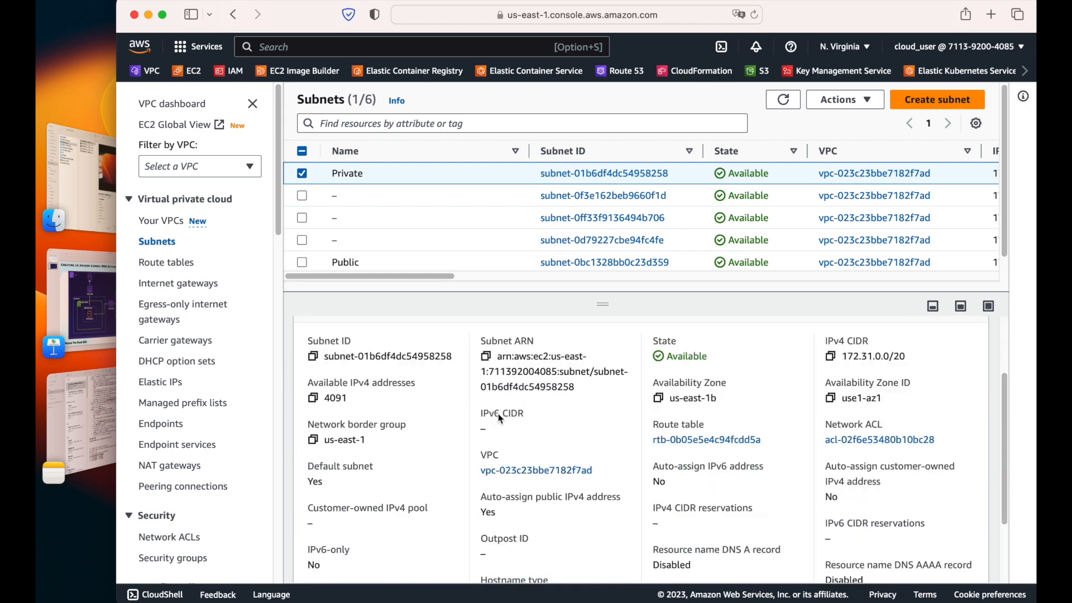
triple_click(488, 499)
scroll(374, 440, "up", 2)
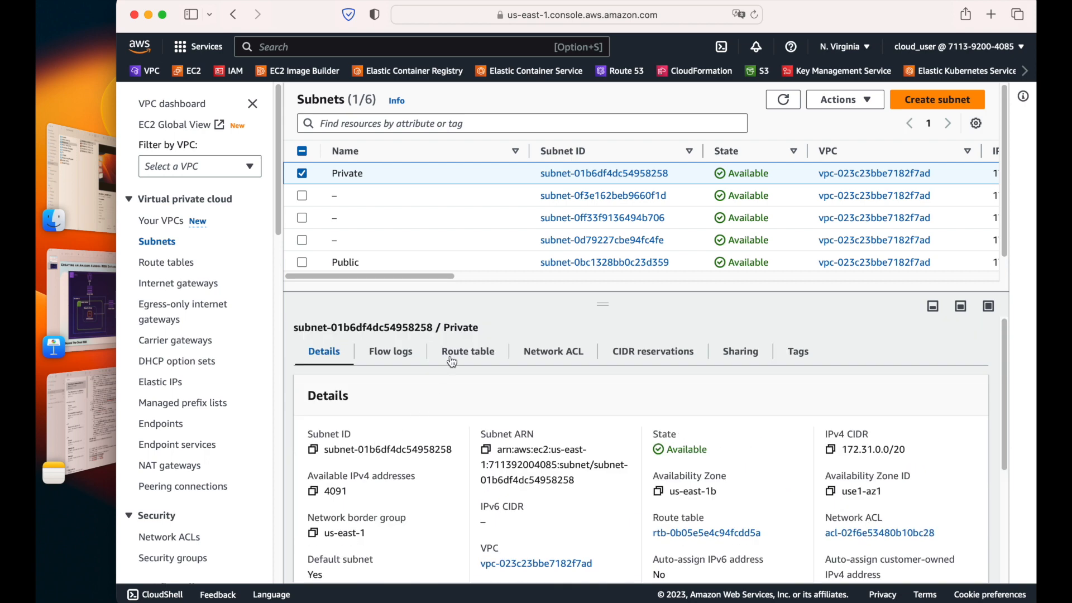
Review the 0.0.0.0/0 route and the details of the Private subnet in us-east-1b
left_click(460, 355)
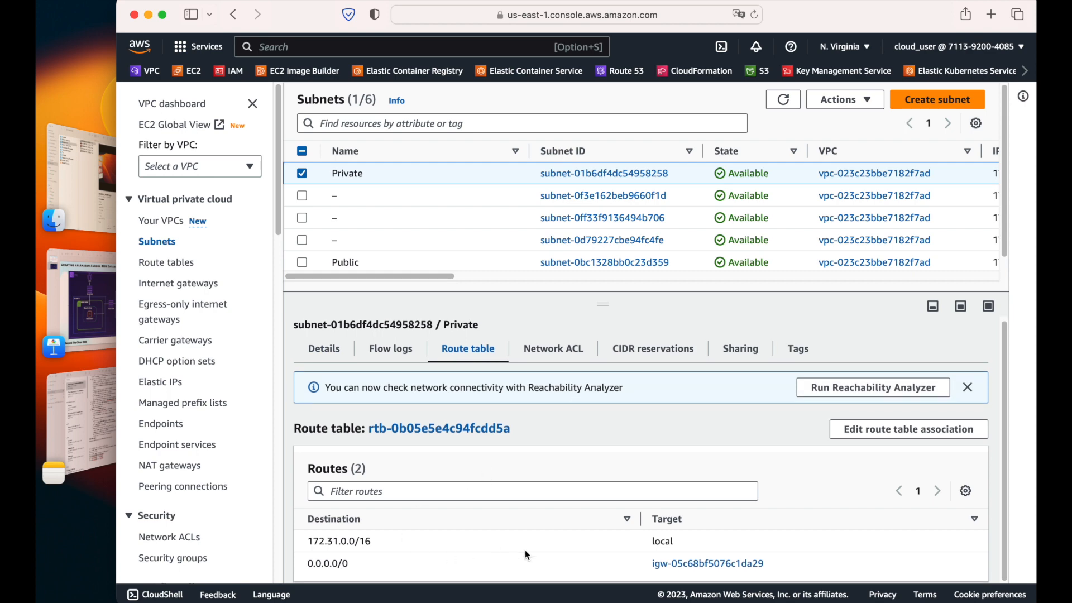
left_click_drag(771, 565, 310, 557)
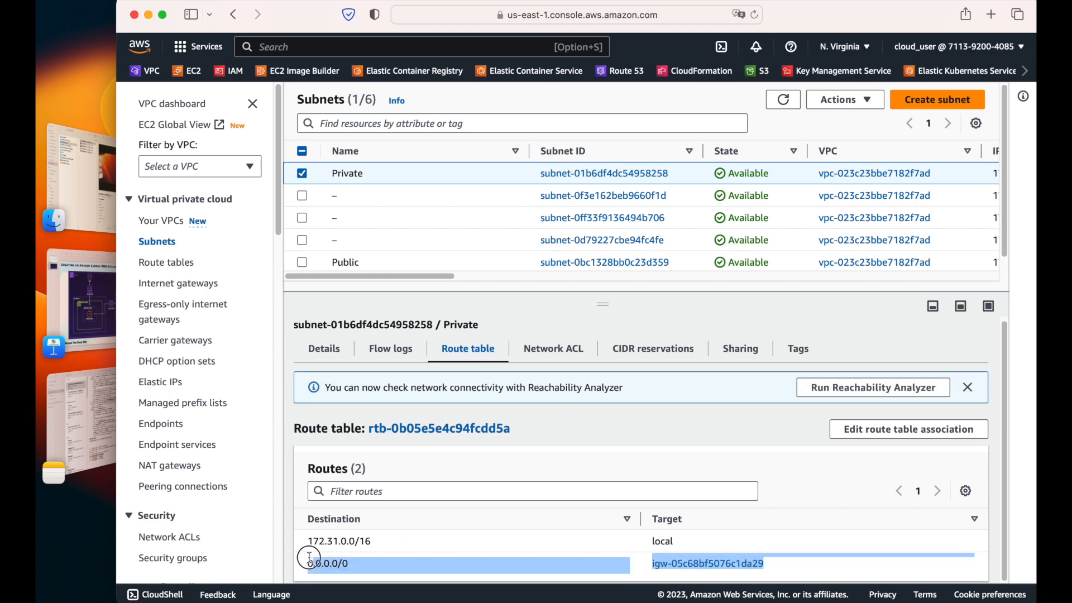
left_click(324, 351)
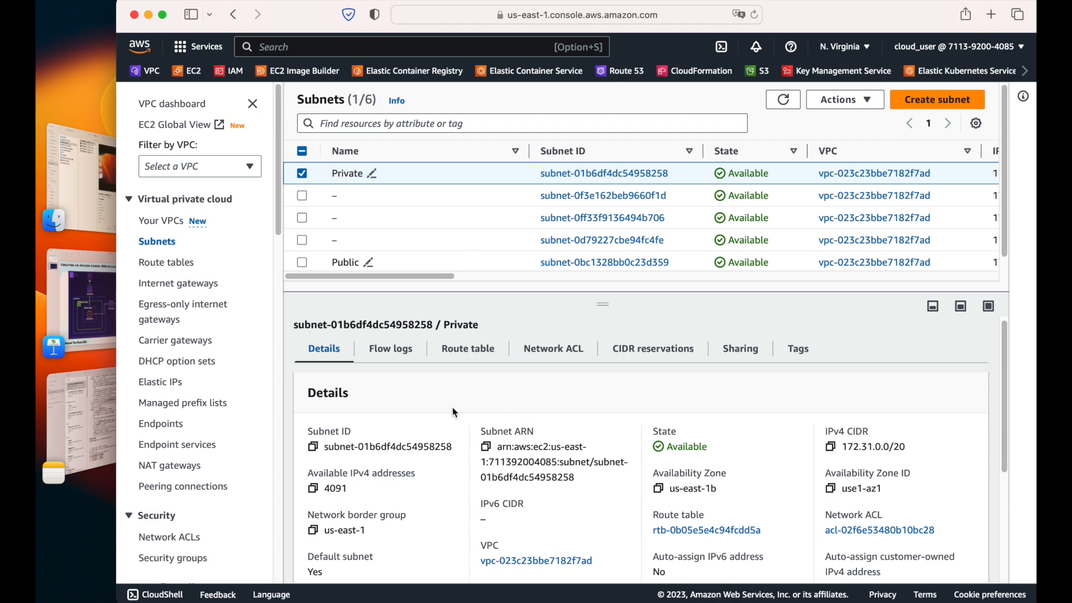
scroll(505, 469, "down", 3)
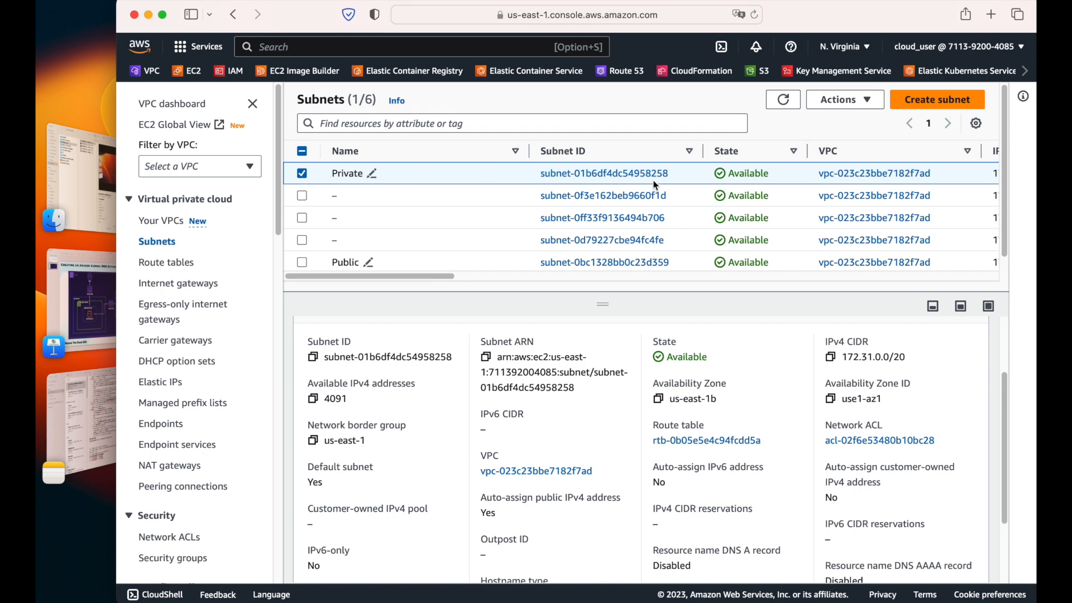
Disable auto-assign public IPv4 address for the us-east-1b Private subnet and save the settings
left_click(878, 96)
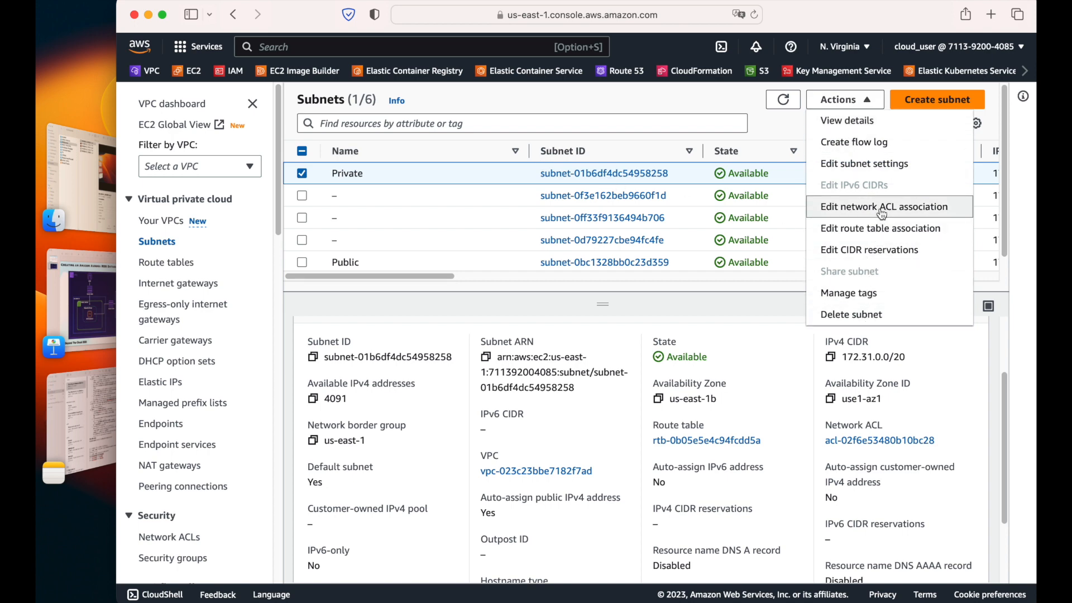
left_click(865, 164)
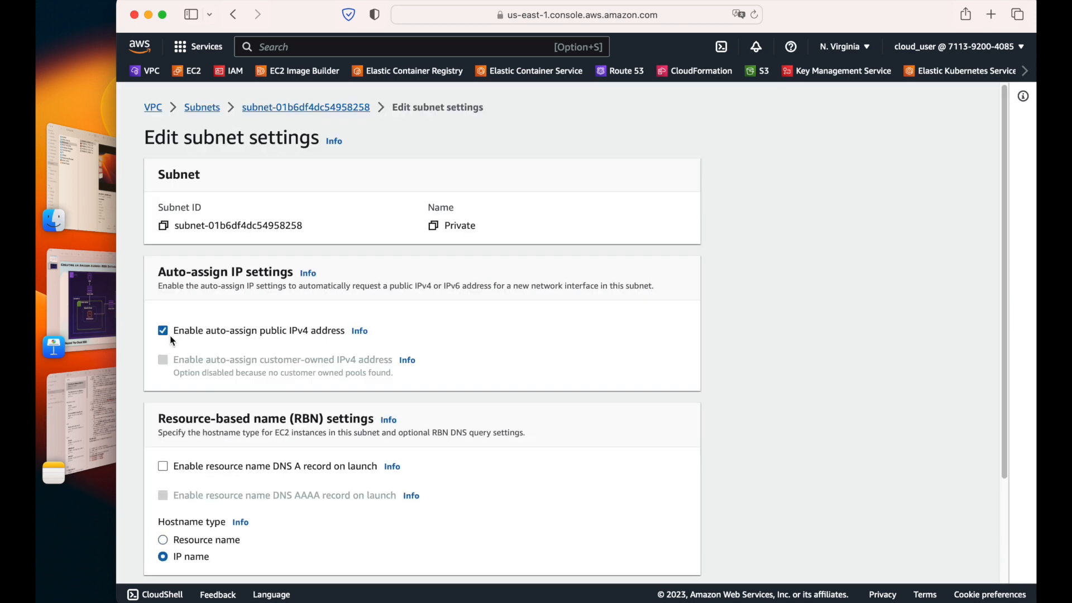
left_click(164, 330)
scroll(684, 326, "down", 3)
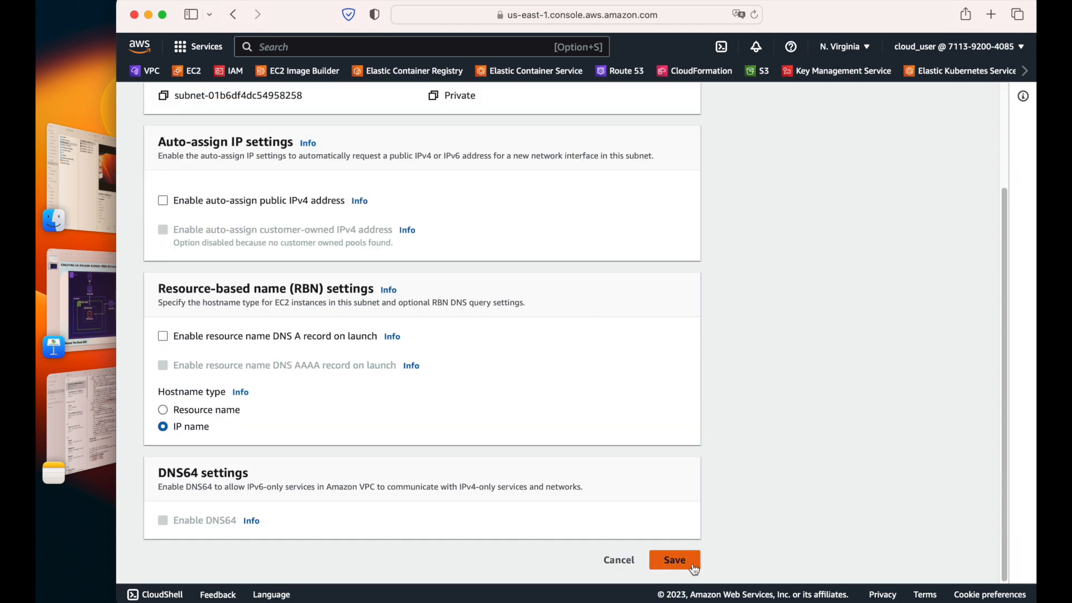
left_click(676, 560)
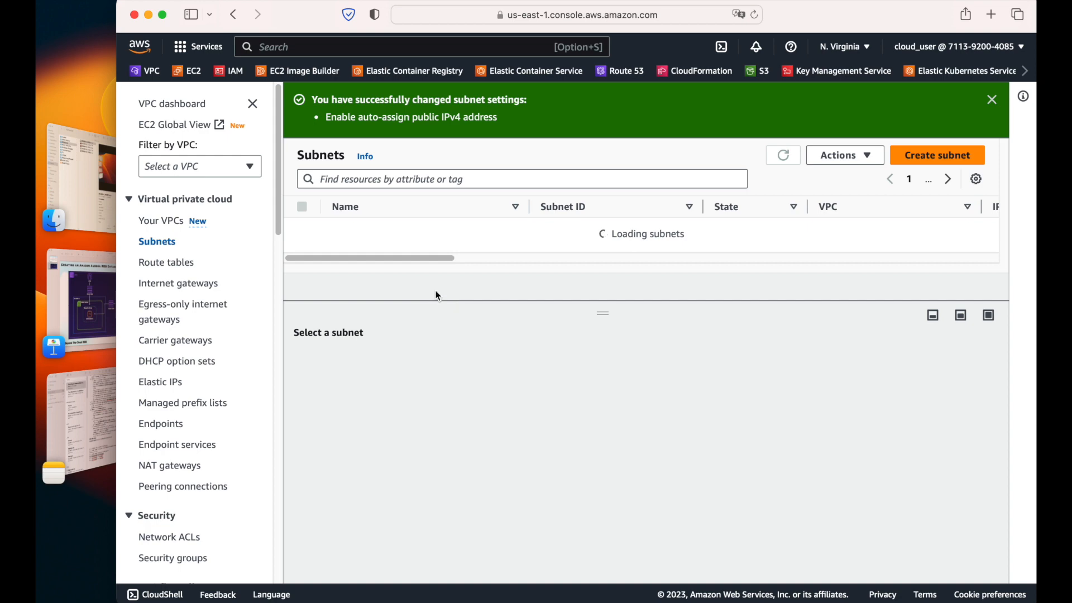
left_click(992, 101)
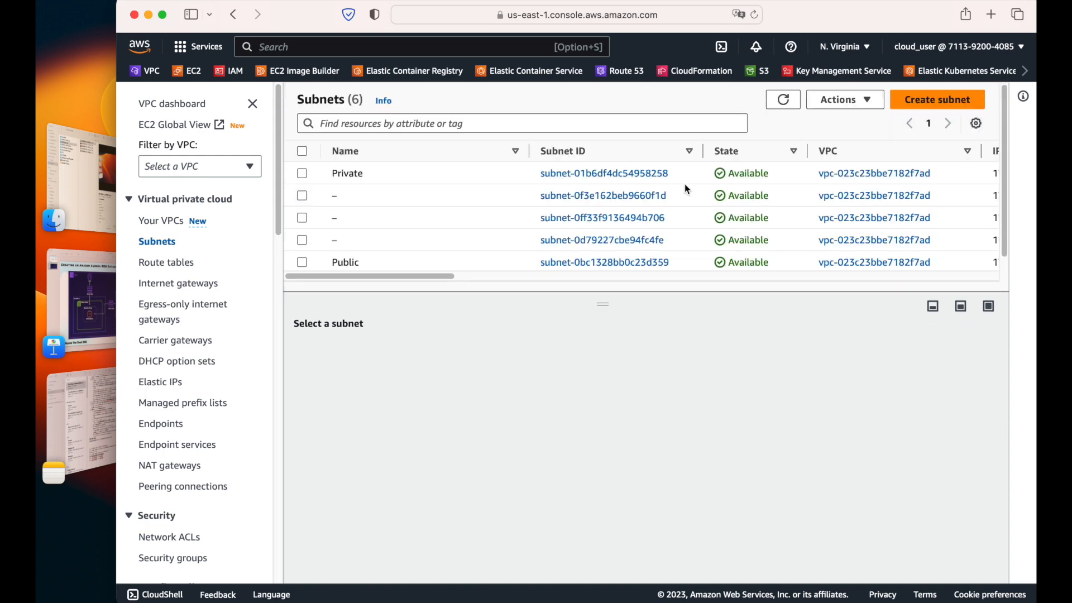
Check the us-east-1b Private subnet's auto-assign public IPv4 setting and the 0.0.0.0/0 route in its route table
left_click(339, 173)
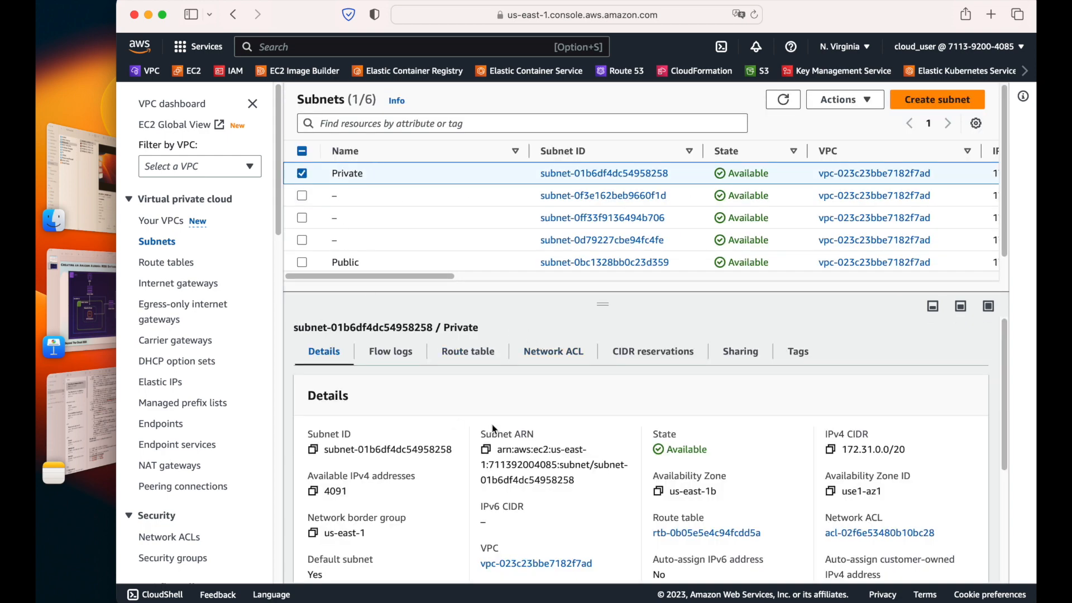
scroll(521, 435, "down", 5)
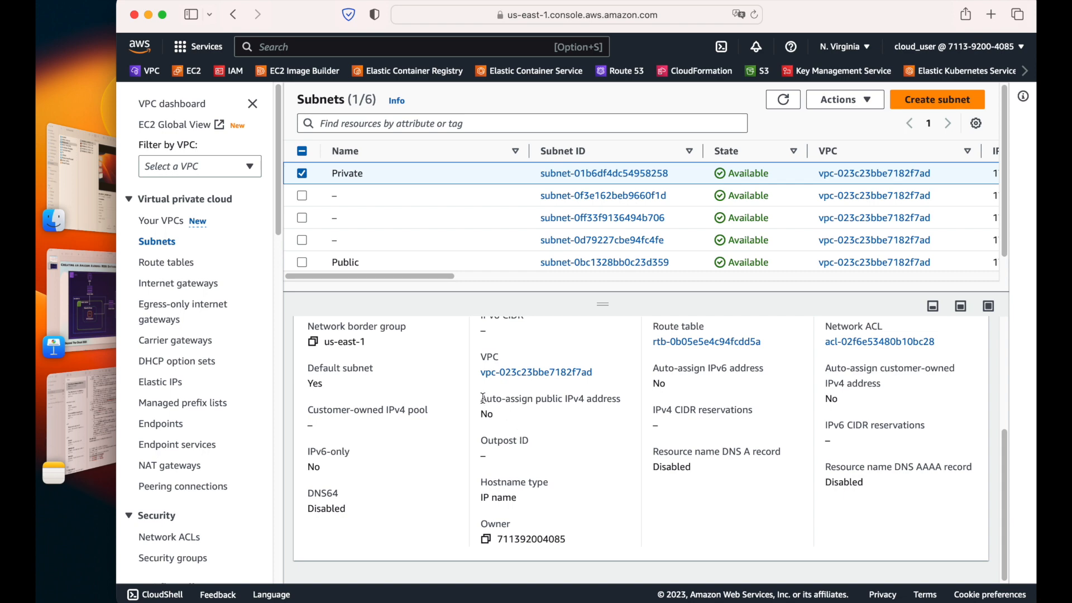
left_click_drag(484, 398, 506, 430)
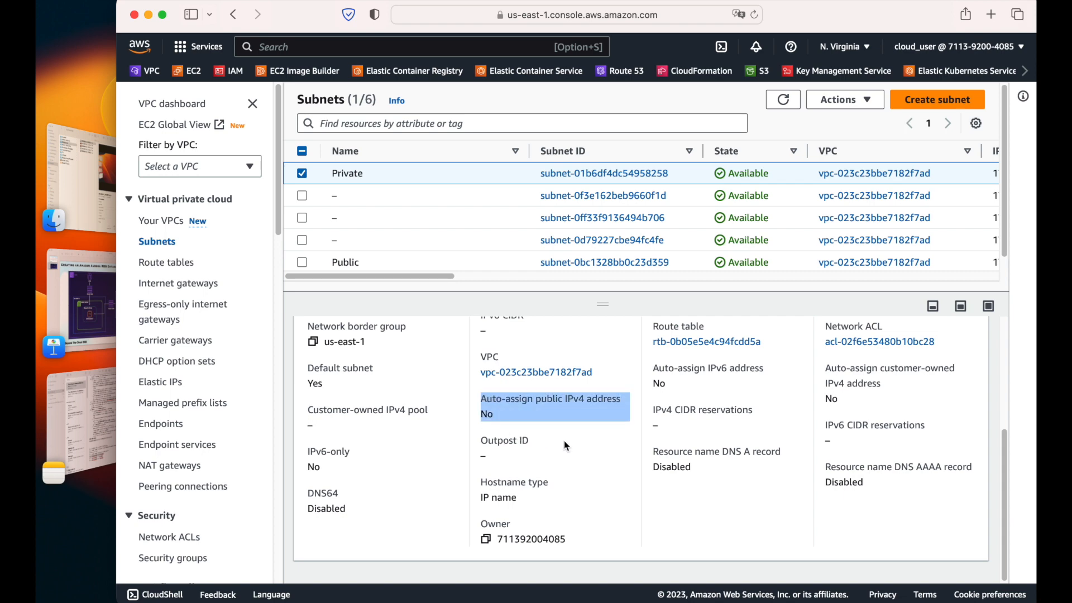
scroll(564, 441, "up", 5)
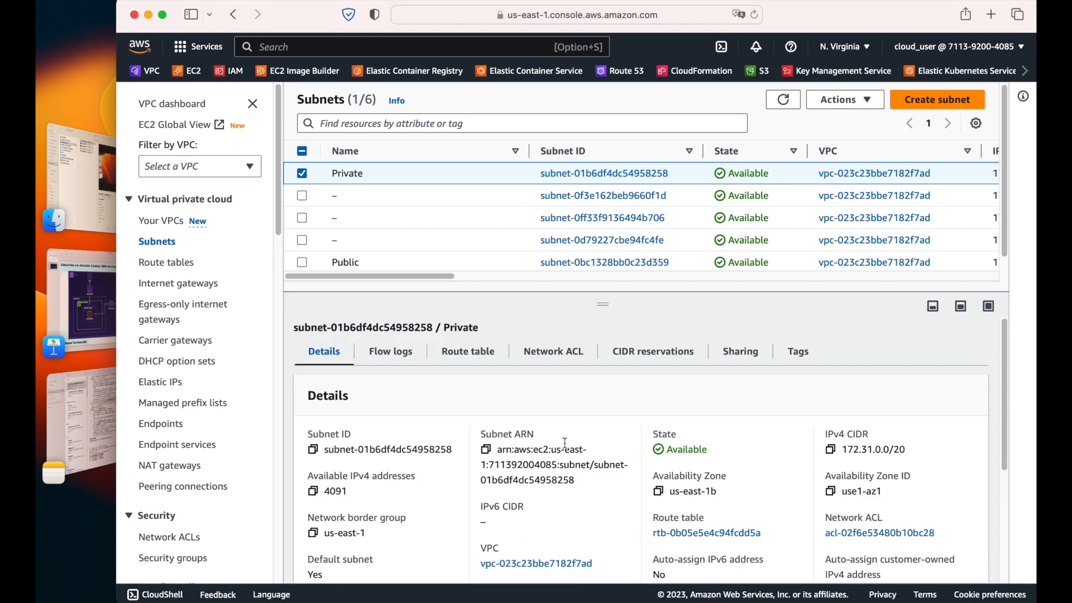
left_click(451, 356)
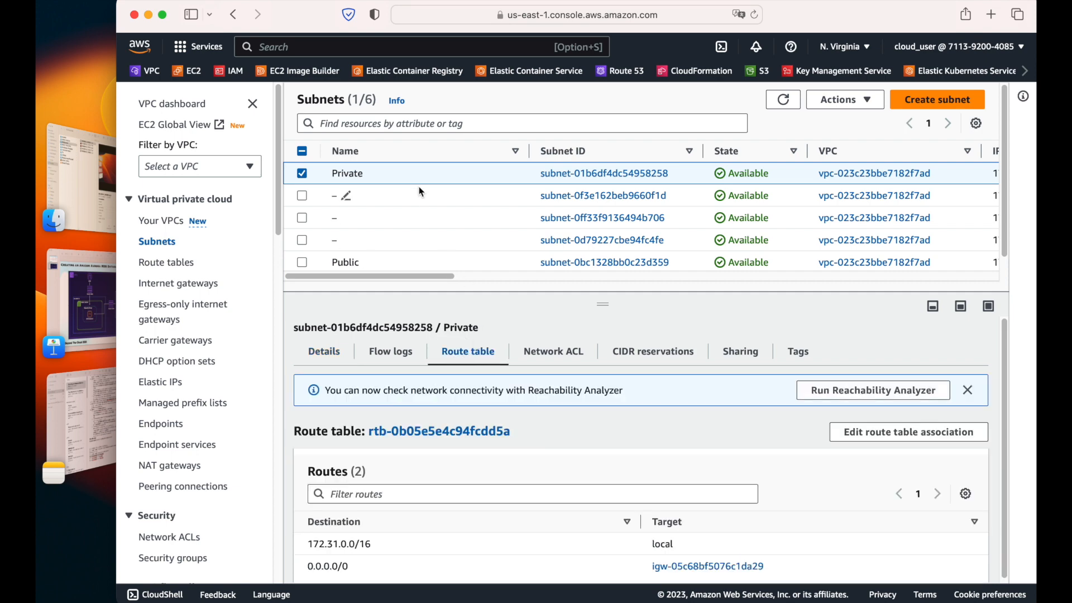
scroll(565, 439, "down", 1)
left_click_drag(315, 565, 461, 565)
left_click(579, 556)
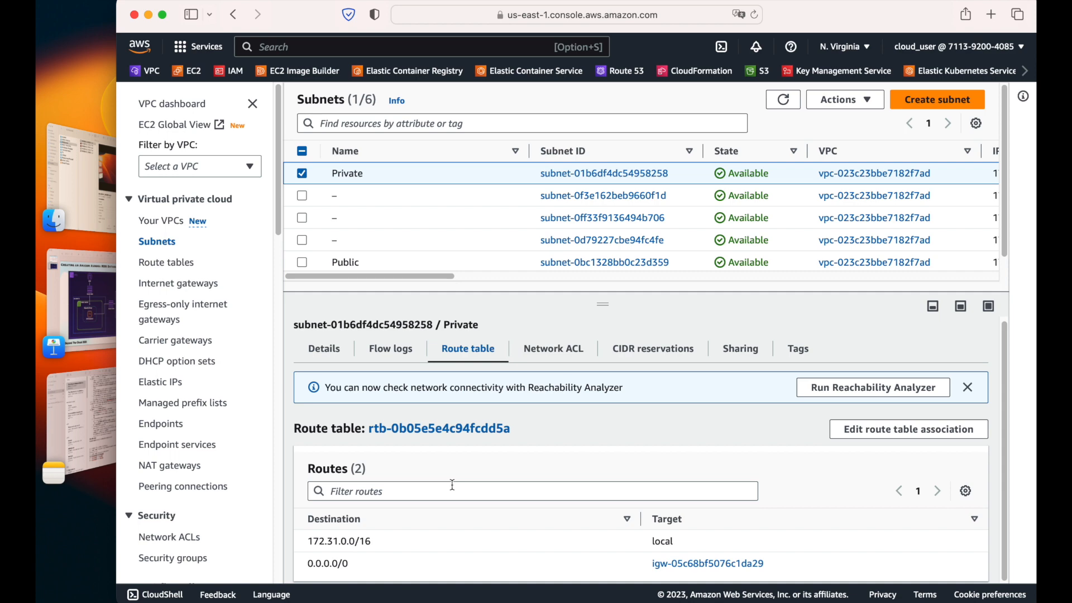
Create a route table named Private-route in VPC vpc-023c23bbe7182f7ad and check its local route
left_click(167, 264)
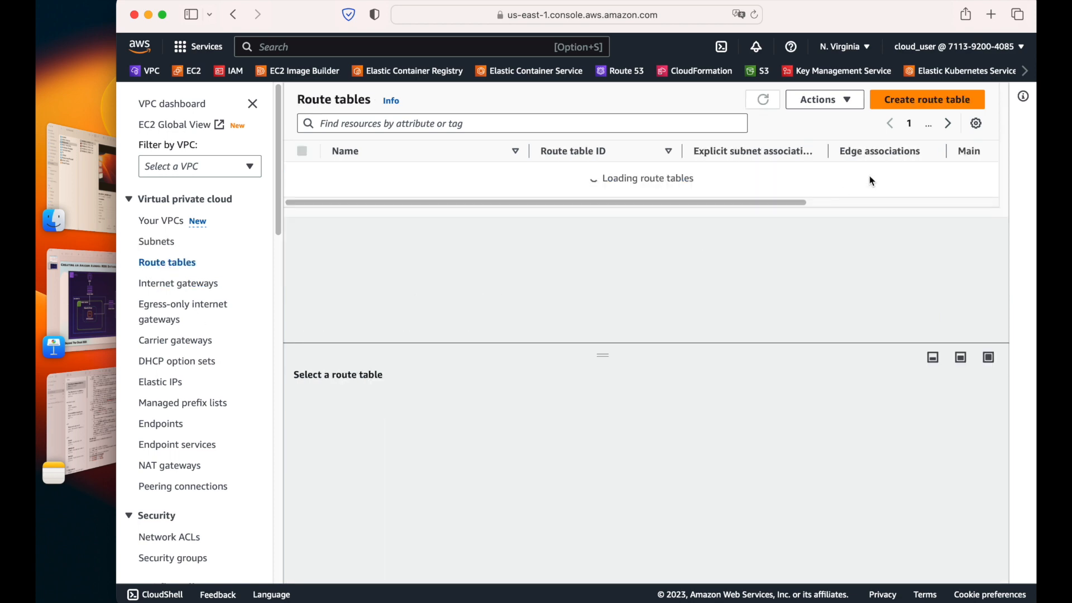
left_click(929, 101)
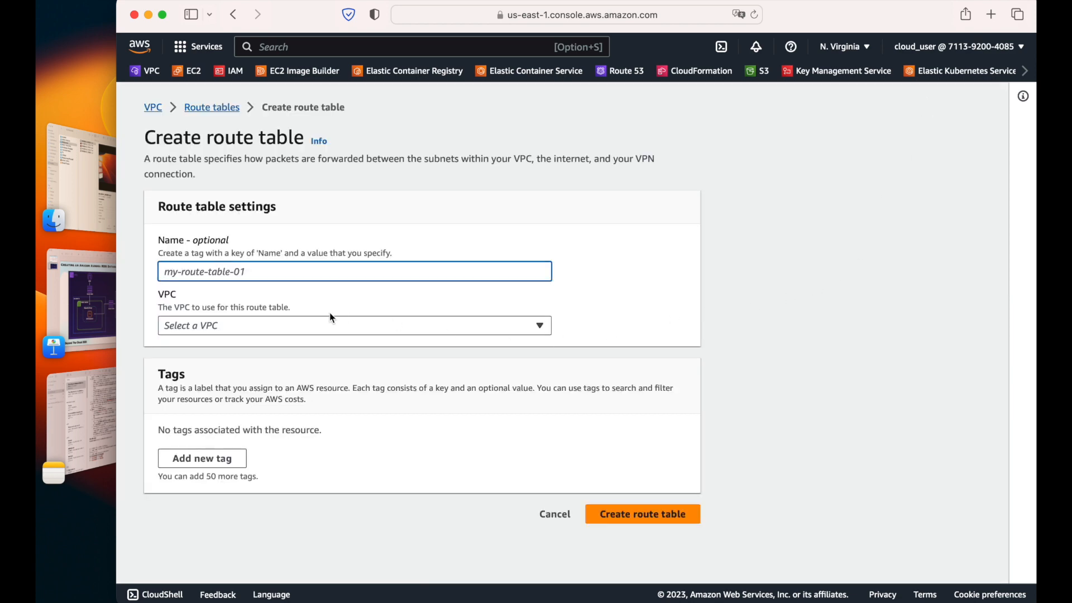
type("Private")
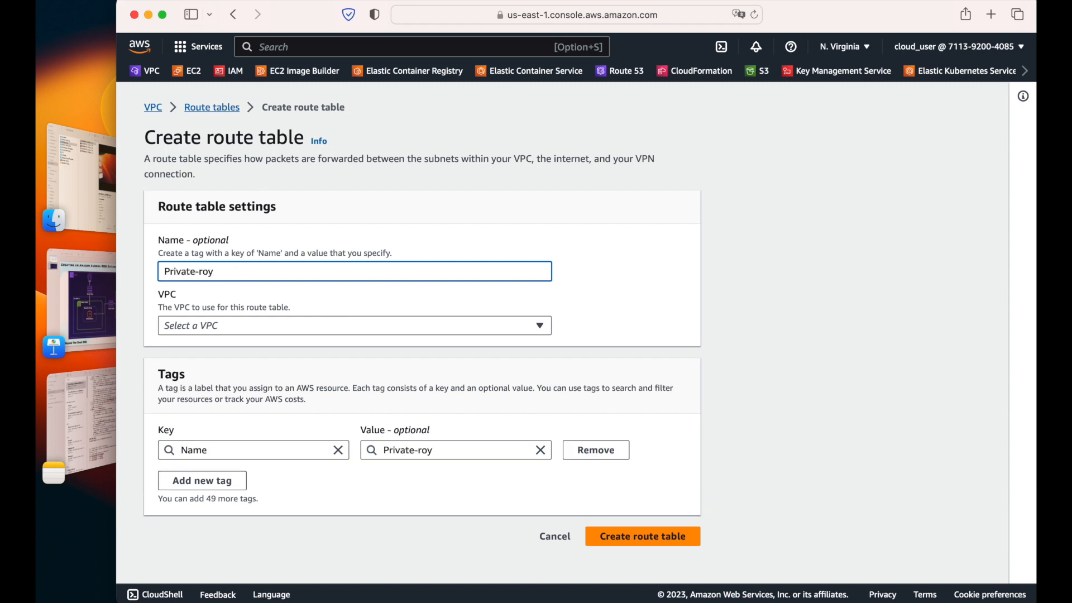
type("-route")
left_click(335, 334)
left_click(260, 364)
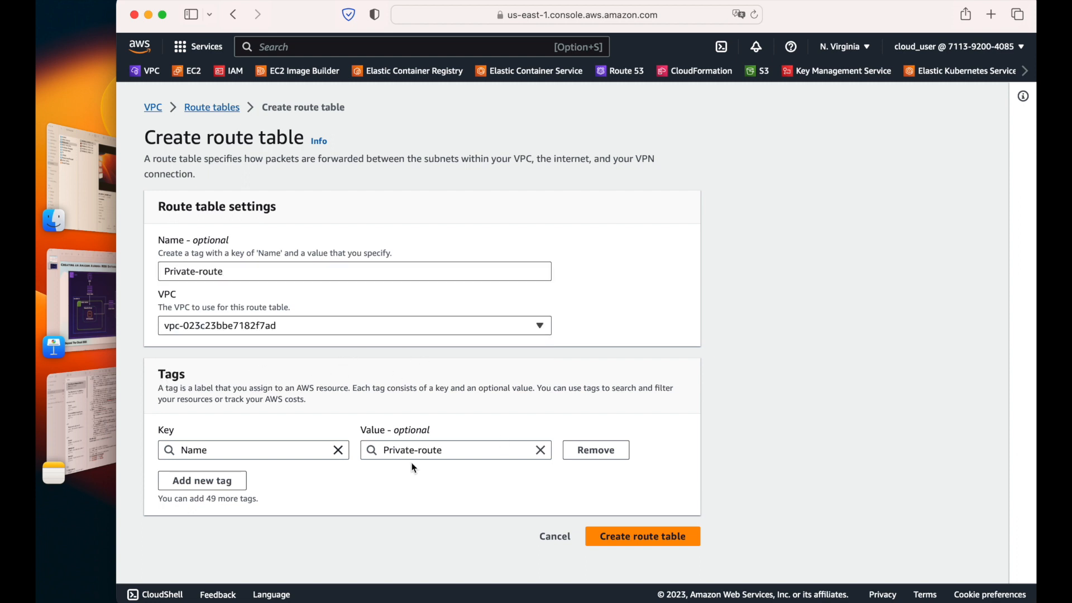
left_click(642, 533)
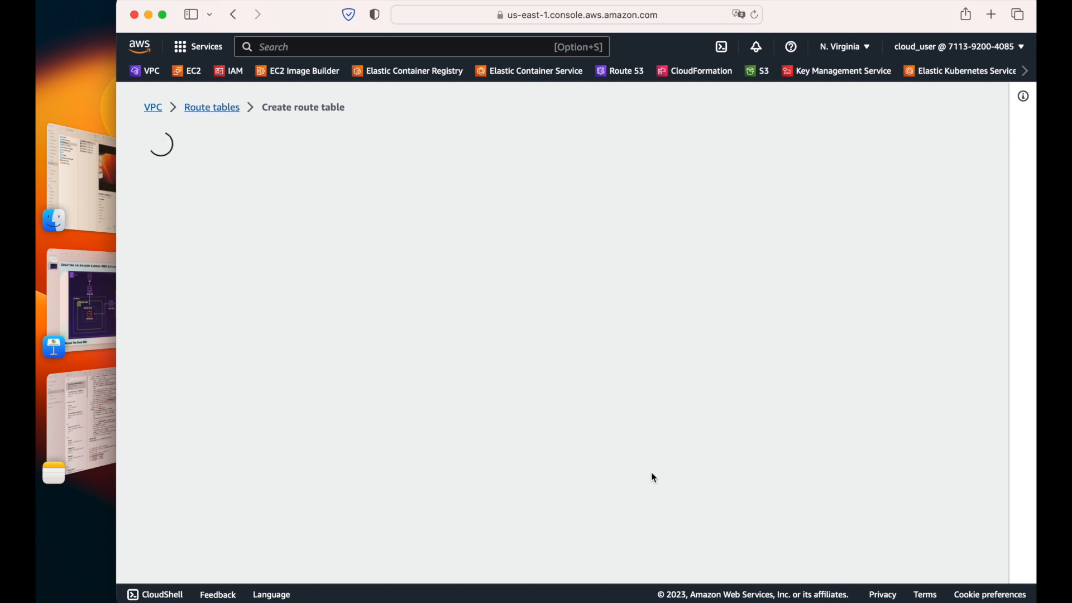
left_click(991, 100)
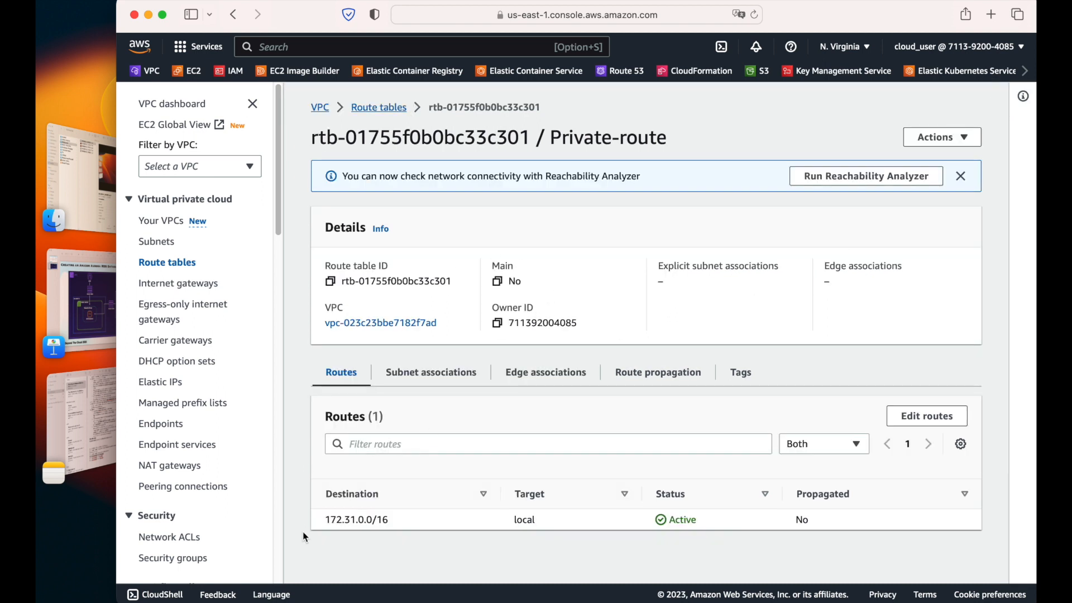
left_click_drag(325, 522, 606, 516)
Compare the routes of the unnamed main route table with those of Private-route
left_click(376, 108)
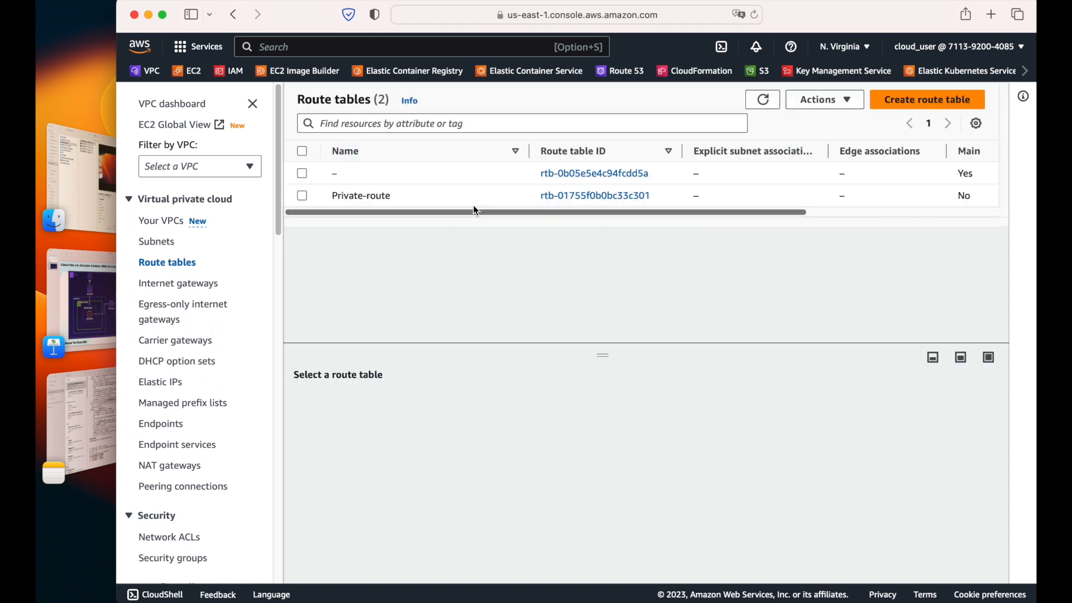
left_click(389, 179)
scroll(424, 430, "down", 2)
scroll(558, 419, "up", 2)
scroll(643, 407, "down", 2)
scroll(668, 396, "up", 2)
left_click(701, 401)
scroll(522, 485, "down", 1)
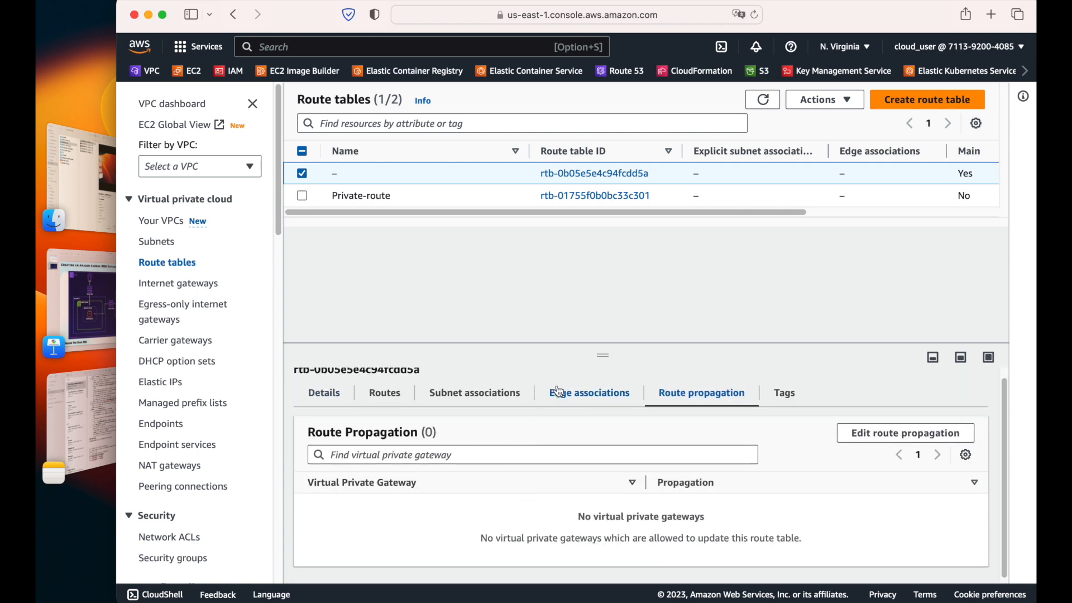
left_click(491, 394)
left_click(381, 397)
scroll(539, 485, "down", 1)
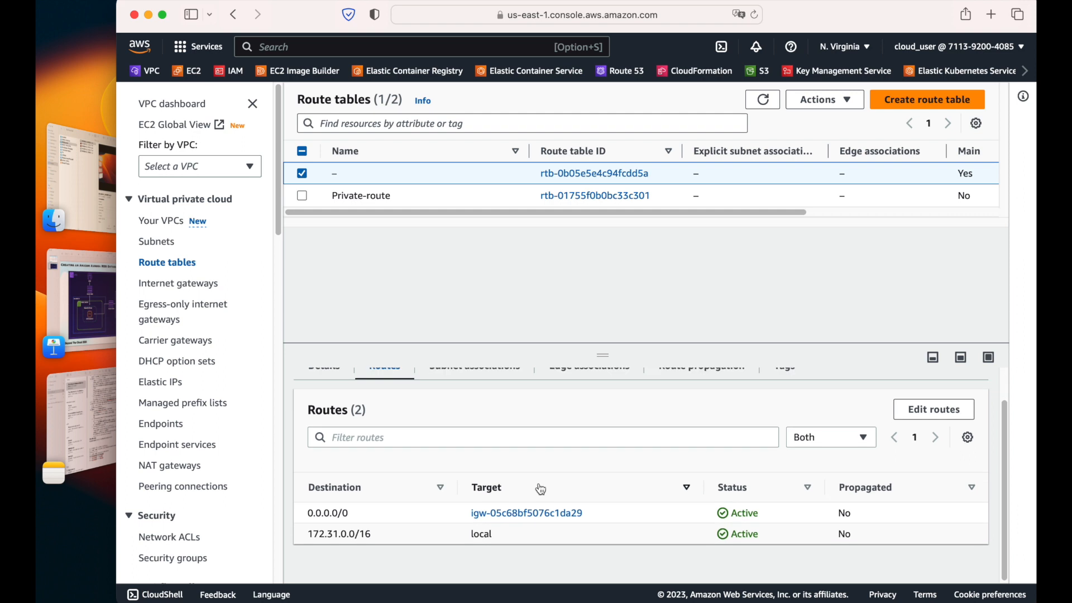
left_click_drag(310, 521, 759, 514)
left_click(371, 190)
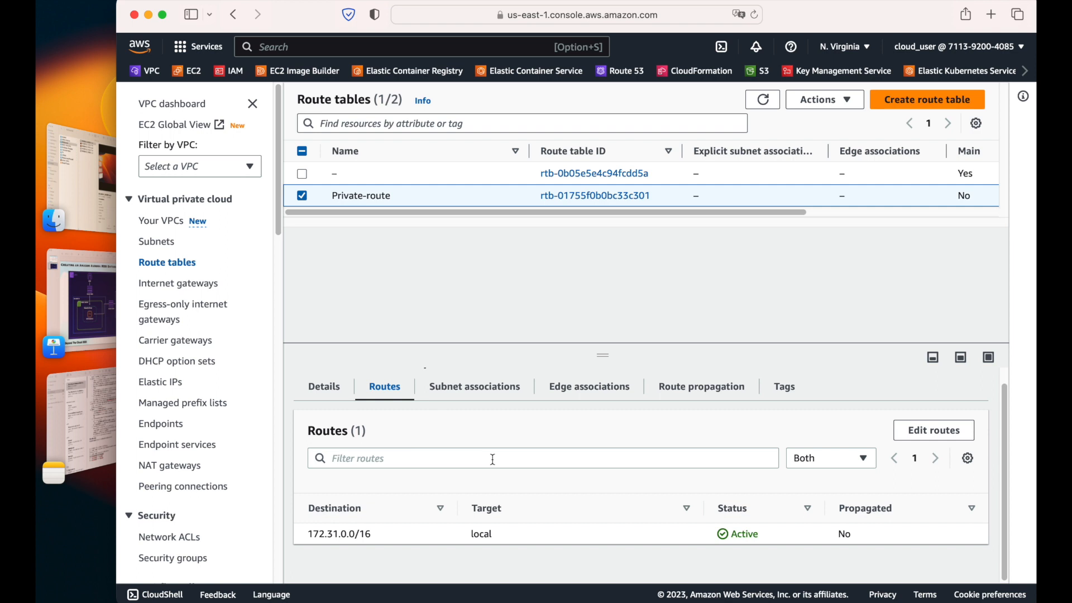
Associate both Private subnets, 172.31.0.0/20 and 172.31.80.0/20, with the Private-route table and save the associations
left_click(455, 393)
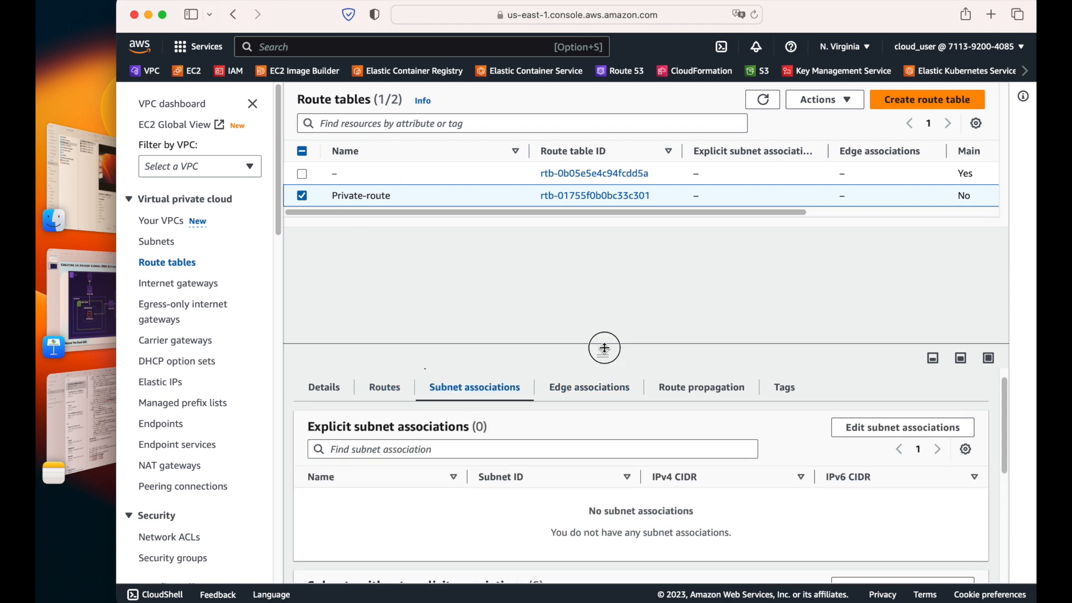
left_click_drag(603, 352, 607, 267)
left_click(394, 183)
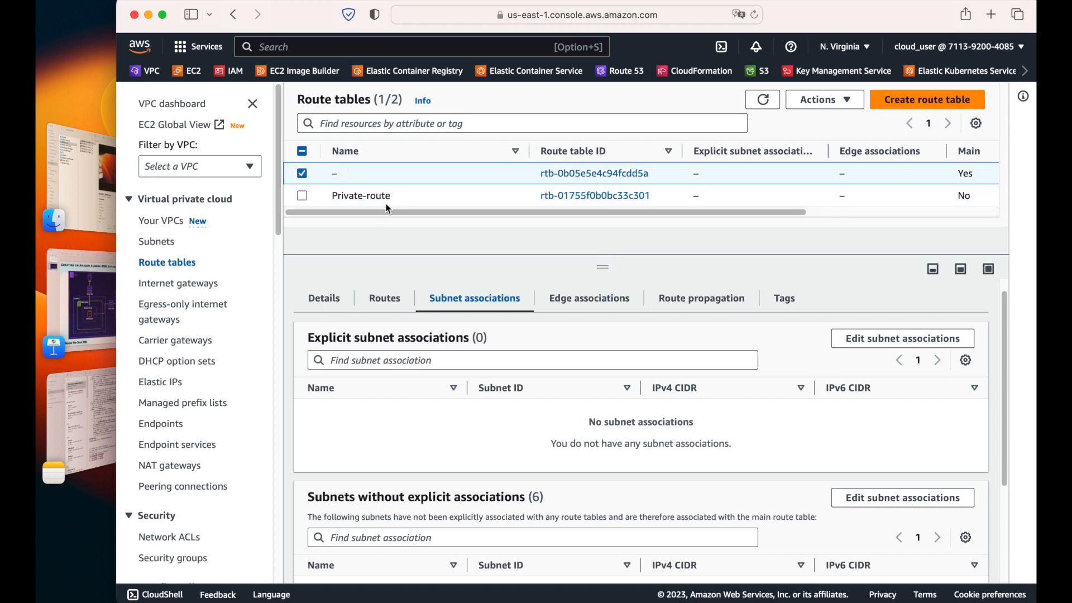
left_click(370, 198)
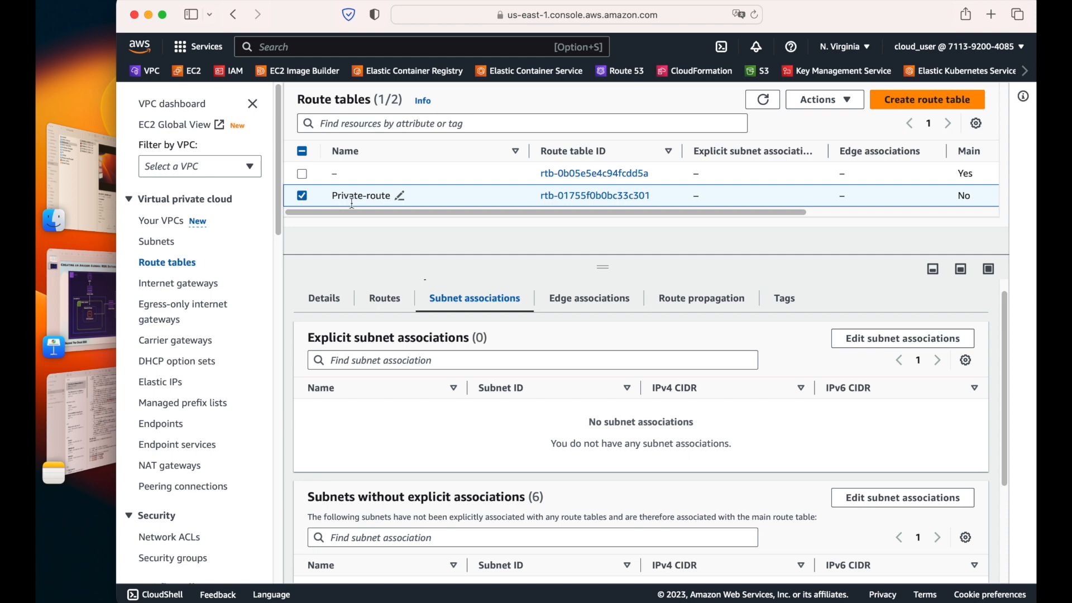
left_click(916, 339)
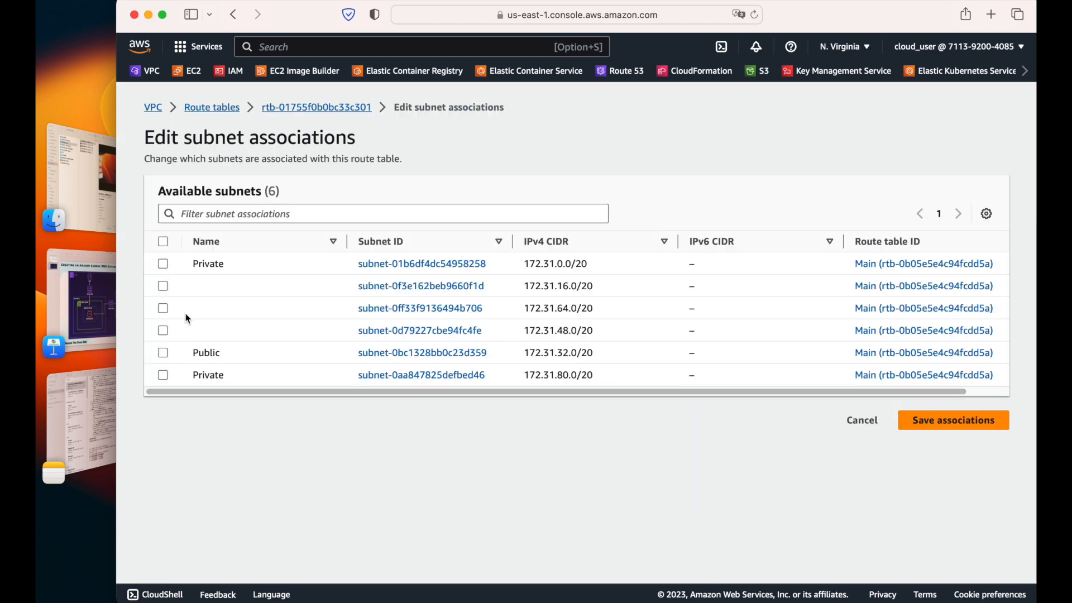
left_click(162, 264)
left_click(165, 376)
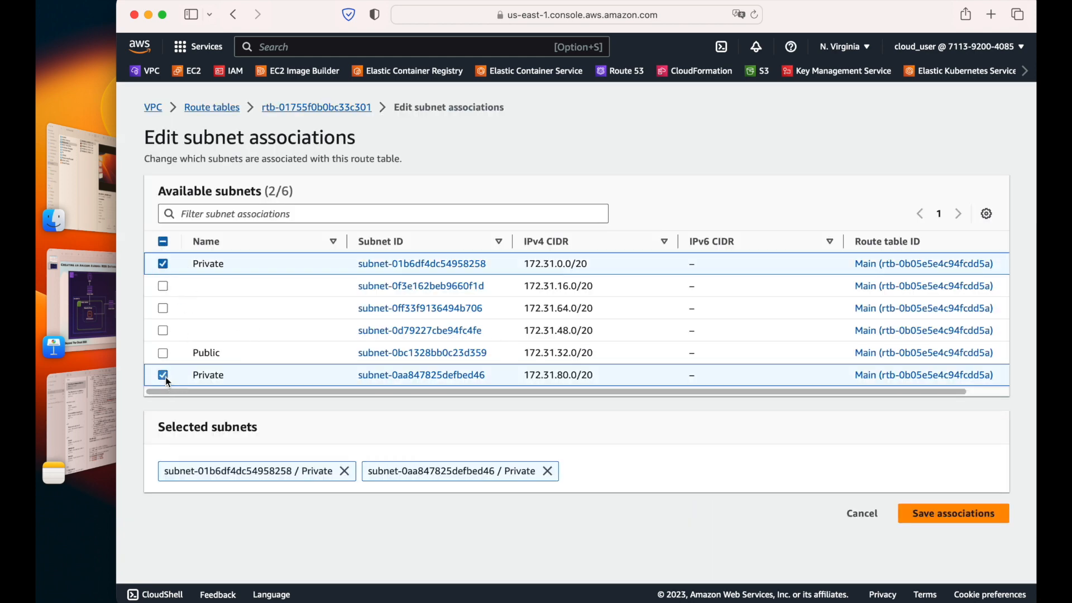
left_click(952, 512)
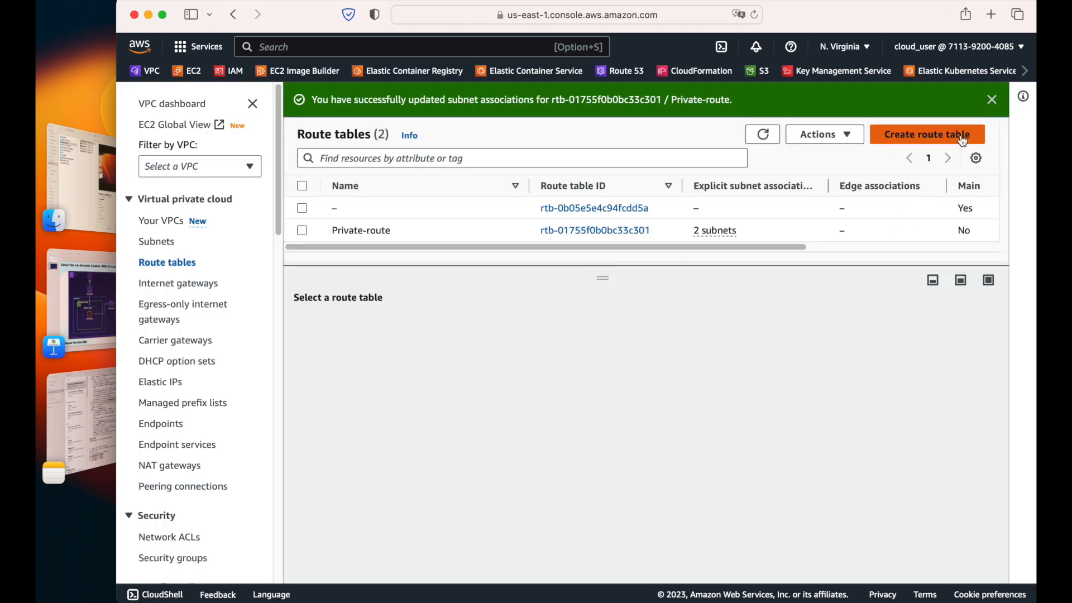
left_click(993, 100)
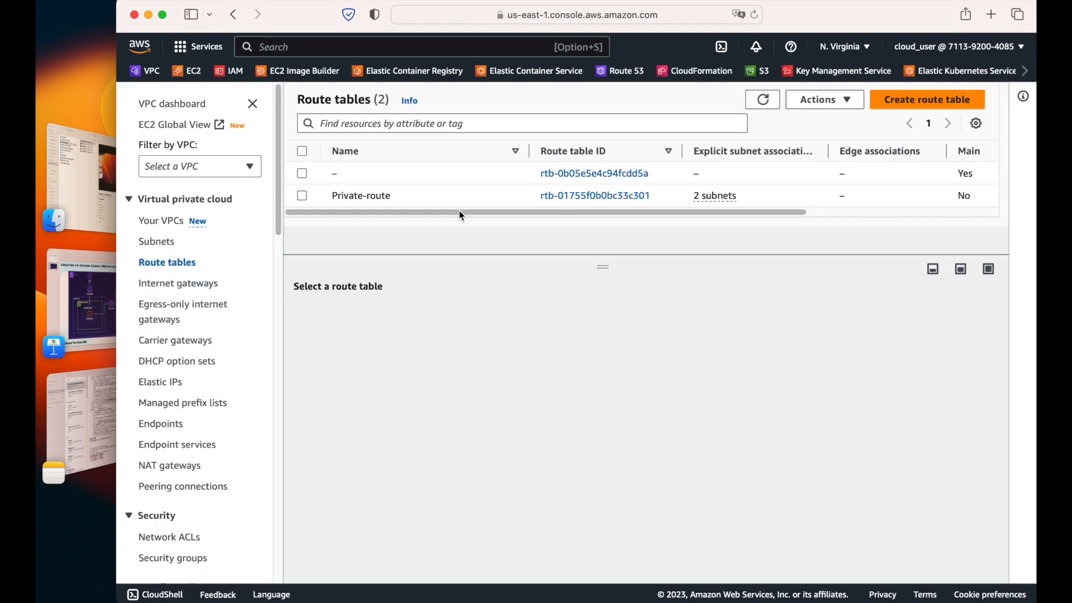
Associate the Public subnet 172.31.32.0/20 with the unnamed main route table and save the associations
left_click(360, 179)
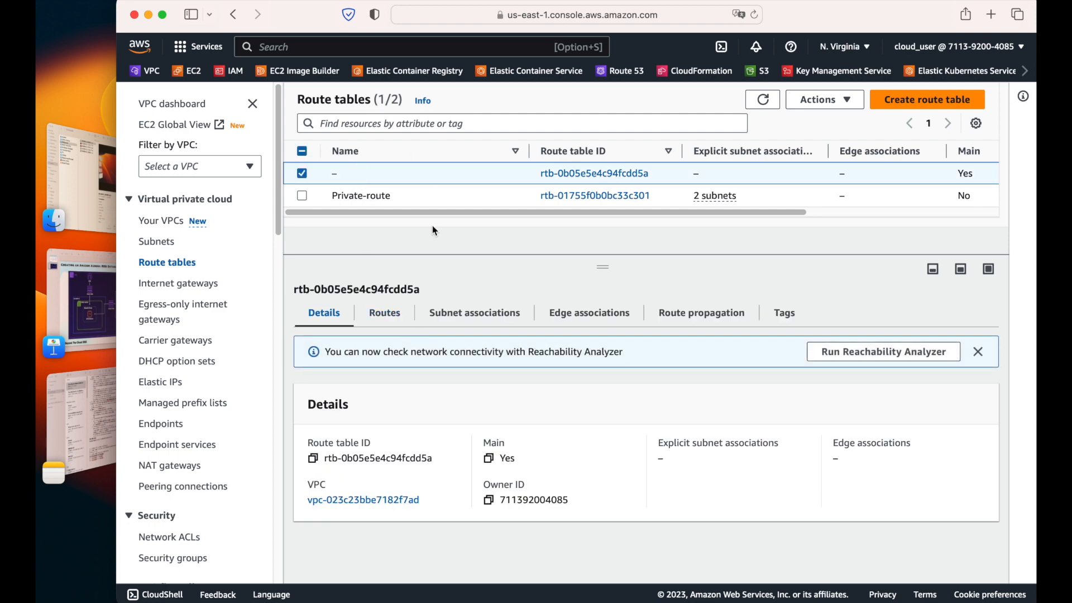
left_click(473, 314)
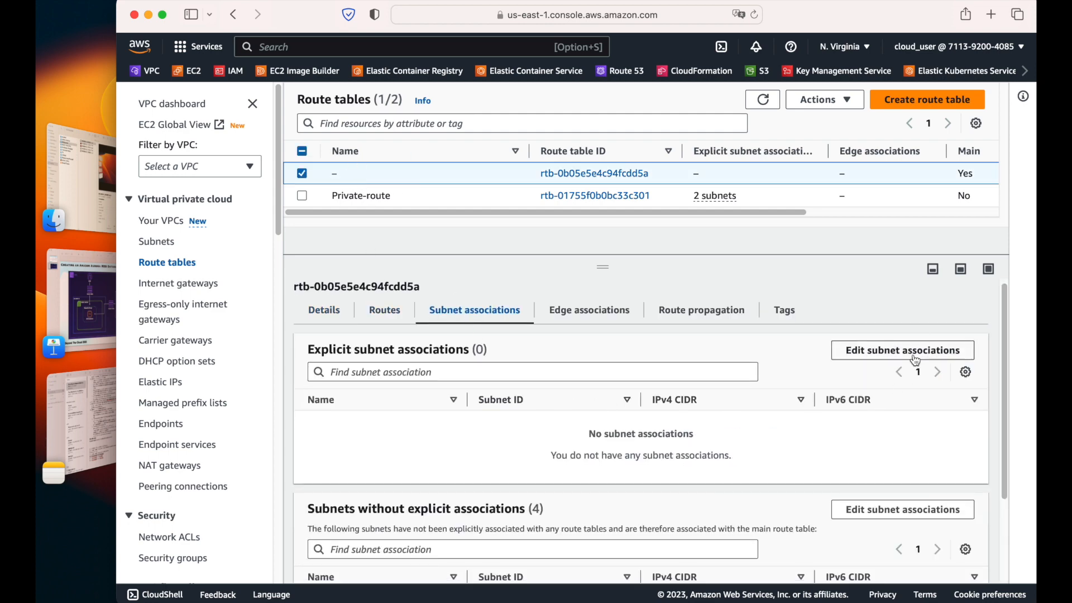
left_click(896, 356)
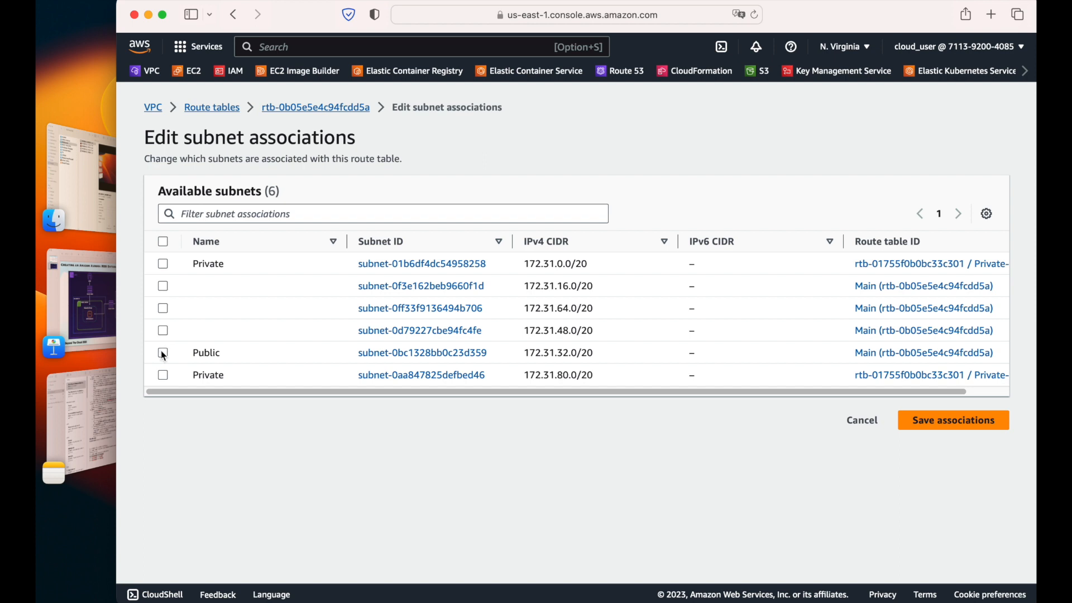
left_click(163, 353)
left_click(951, 517)
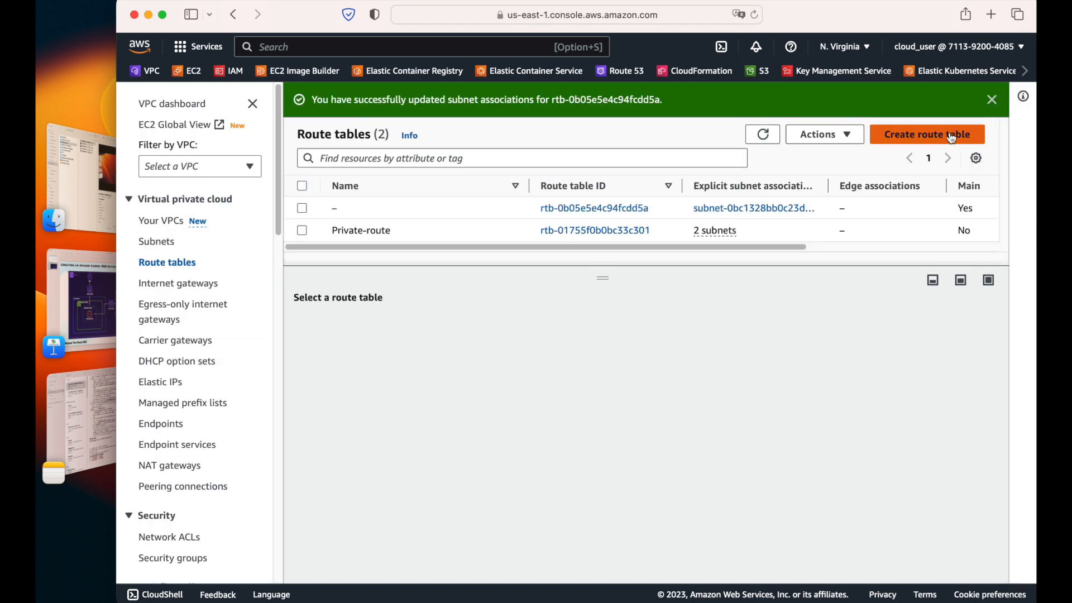
left_click(992, 100)
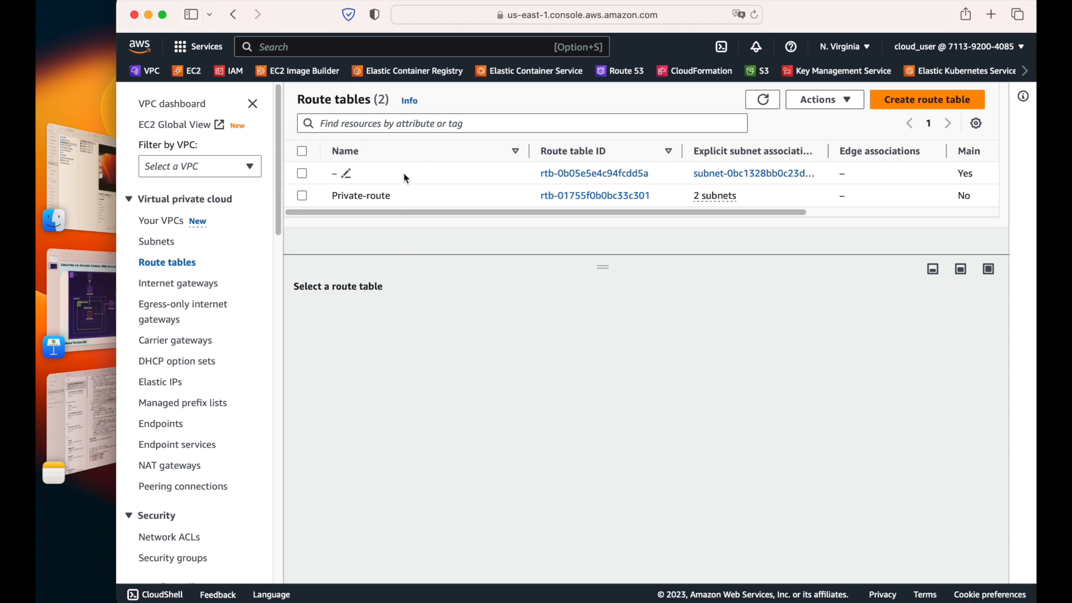
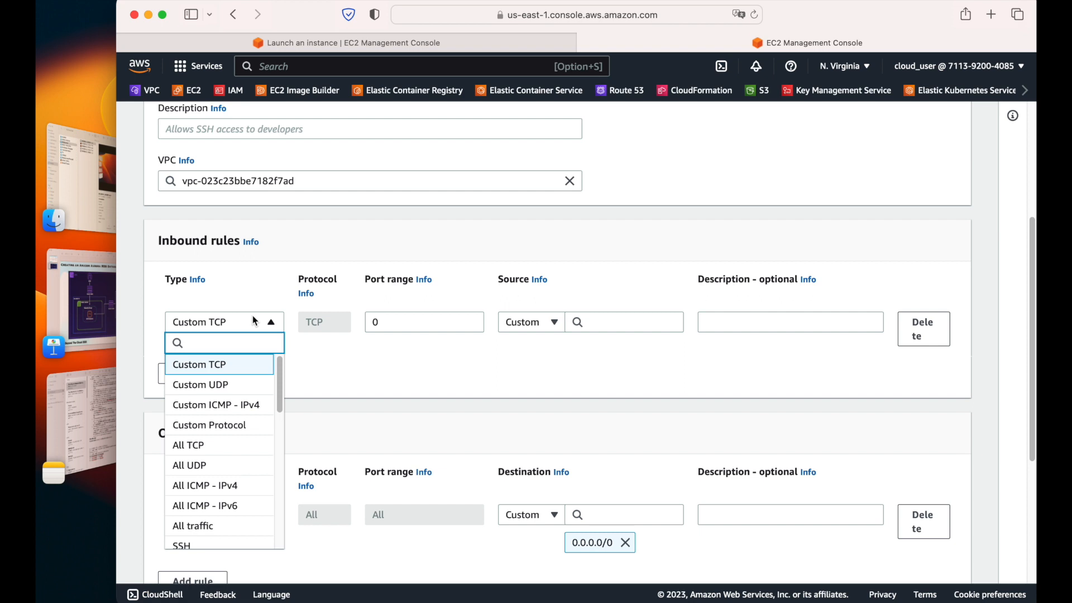
type("my")
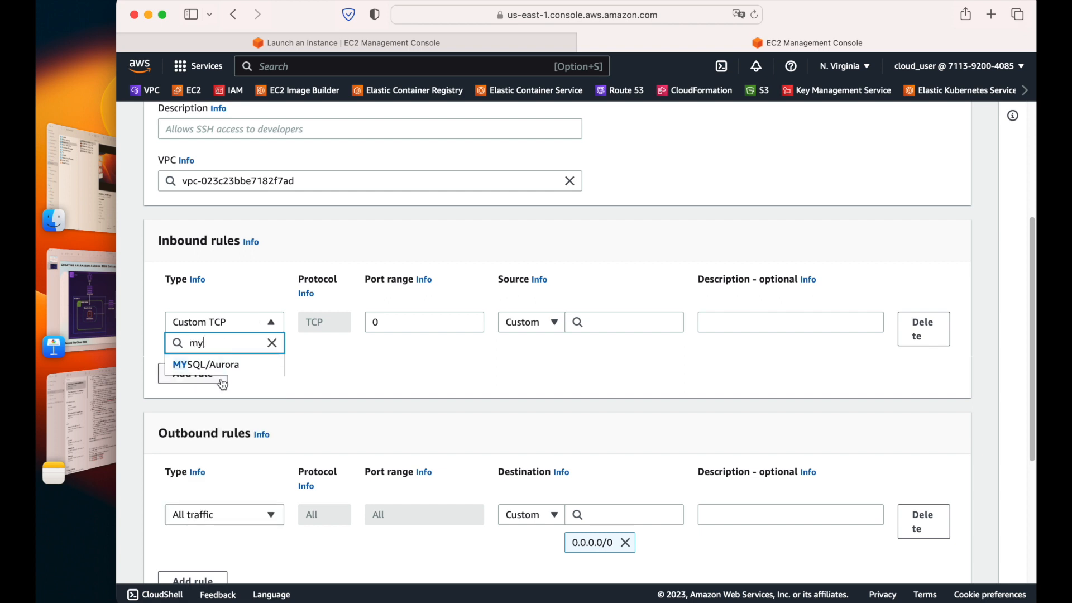
left_click(223, 380)
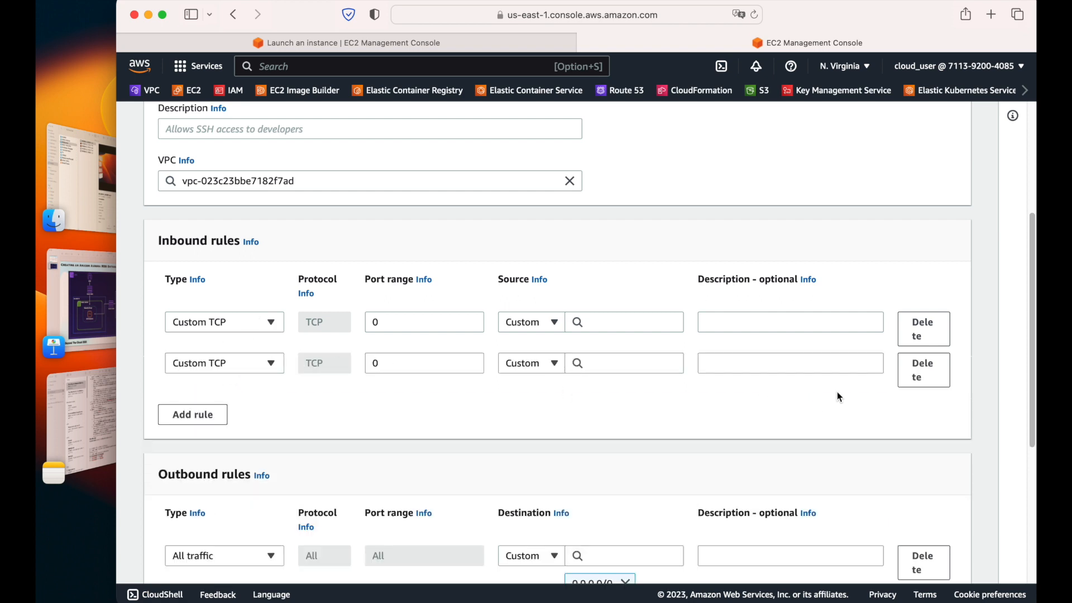
left_click(932, 371)
Set the inbound rule's type to MYSQL/Aurora and its source to the launch-wizard-1 security group
left_click(270, 324)
type("mysql")
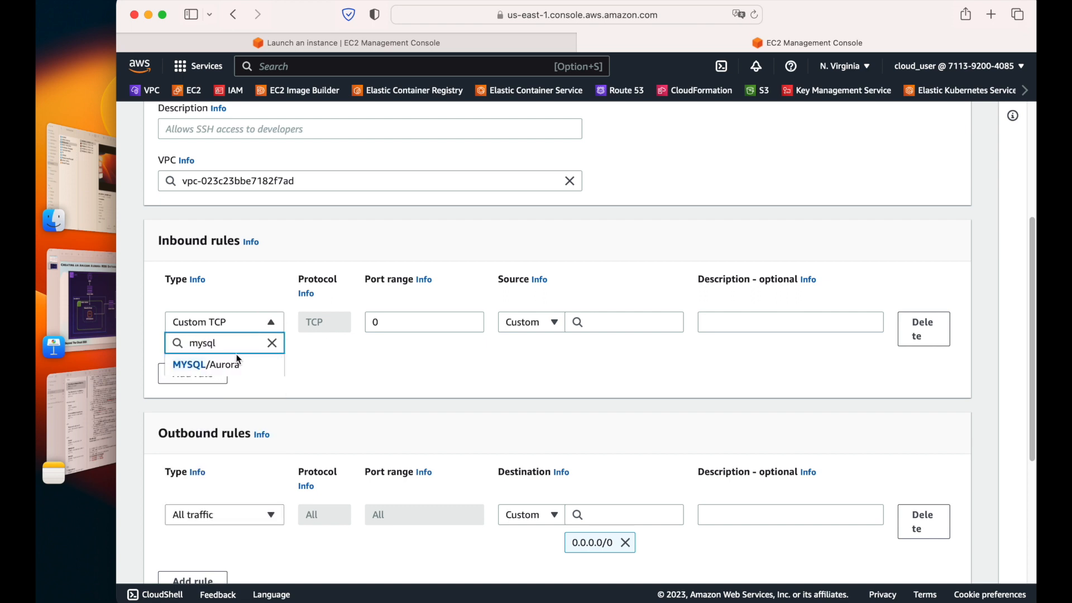
left_click(234, 364)
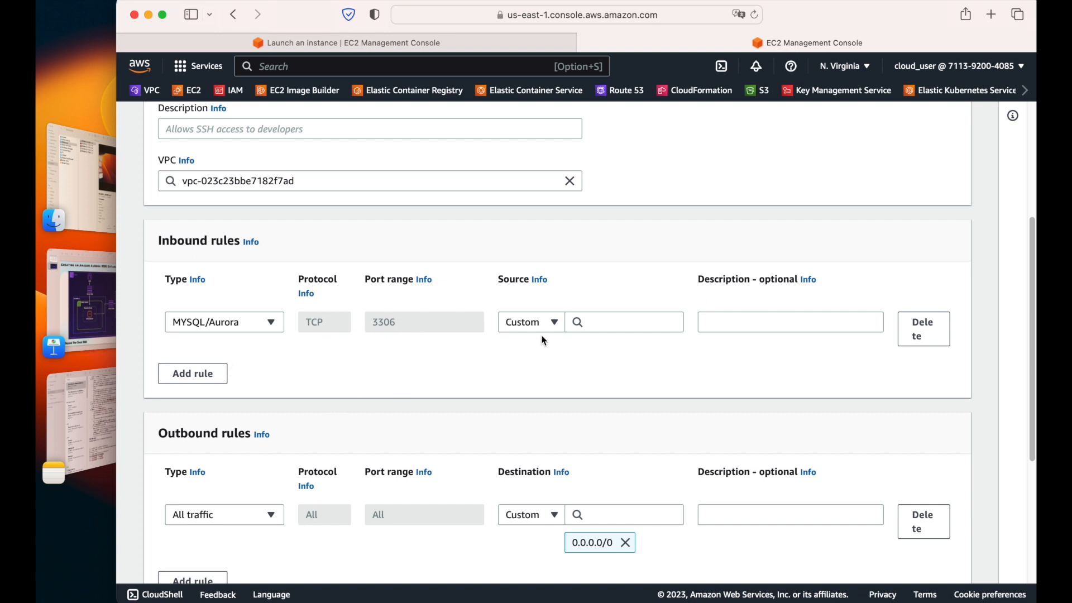
left_click(640, 323)
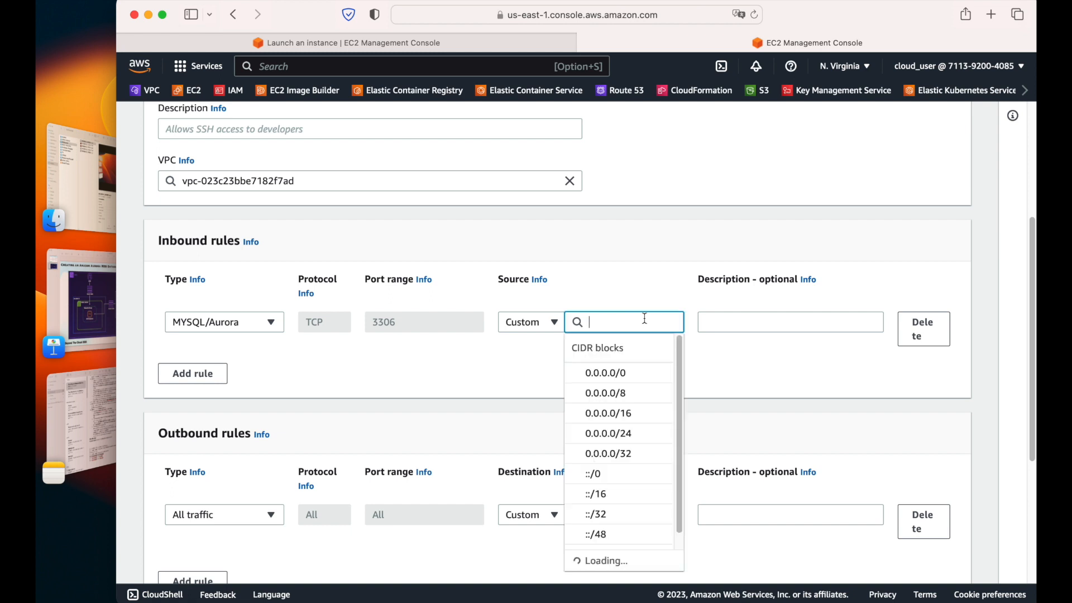
scroll(617, 420, "down", 5)
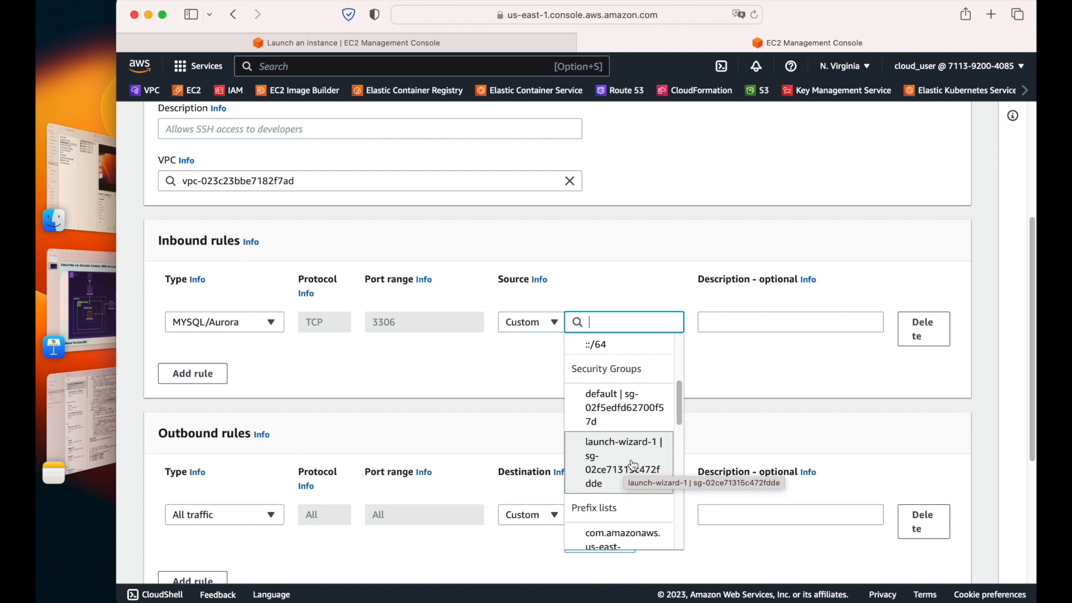
left_click(633, 466)
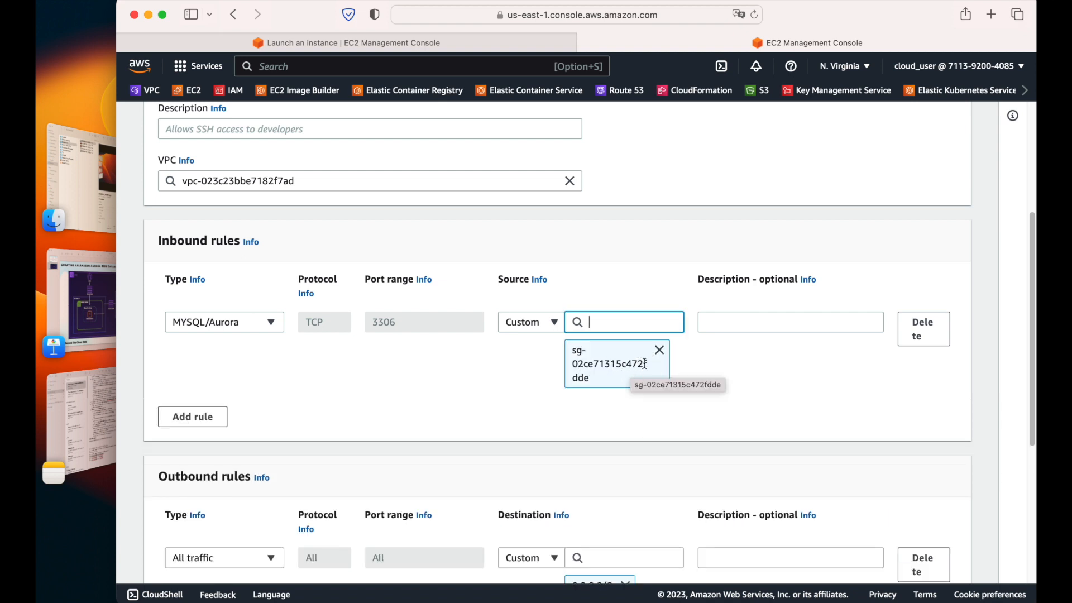
Open the launched Bastion-host instance and check its security group and inbound rules
left_click(353, 43)
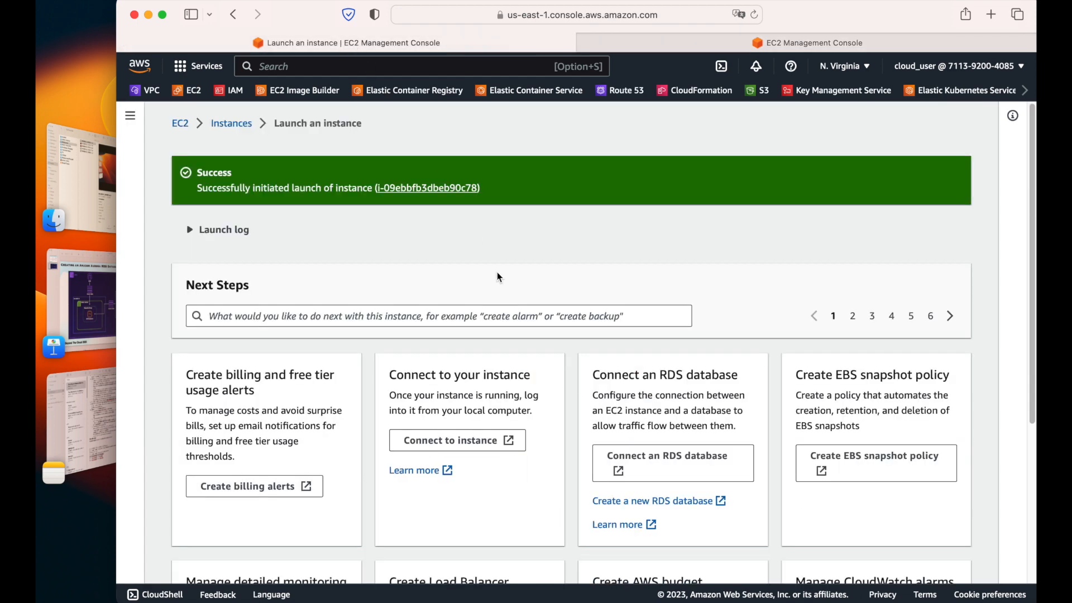
left_click(391, 190)
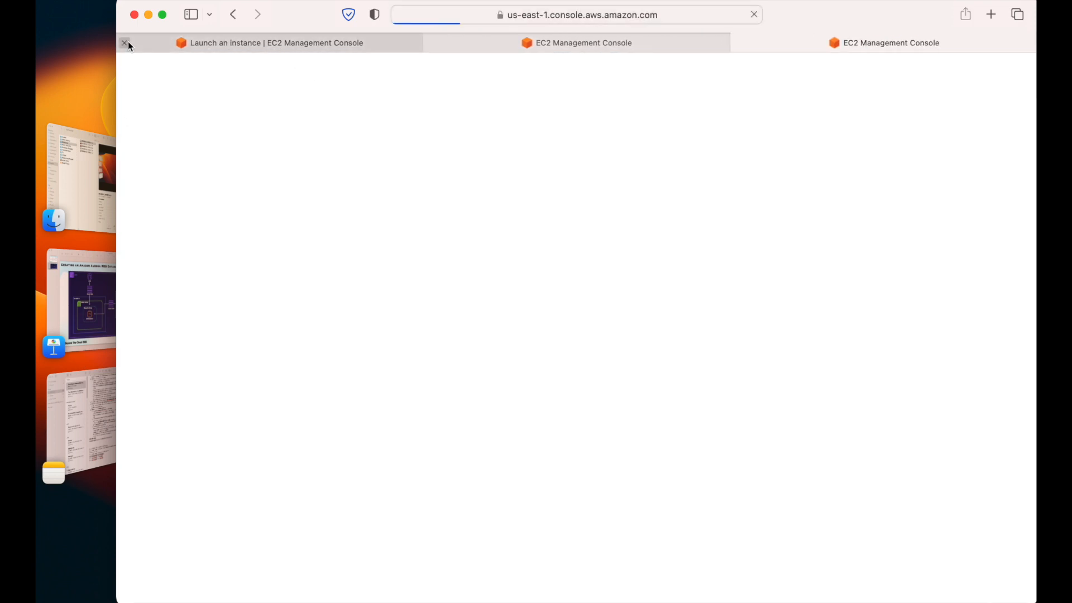
left_click(128, 42)
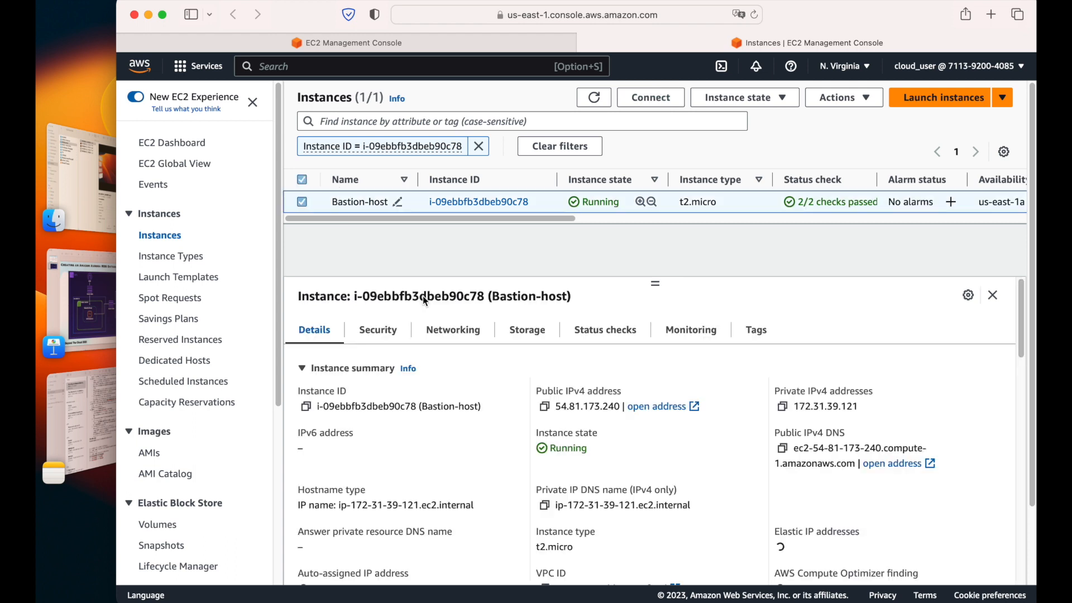
left_click(393, 334)
scroll(493, 418, "down", 2)
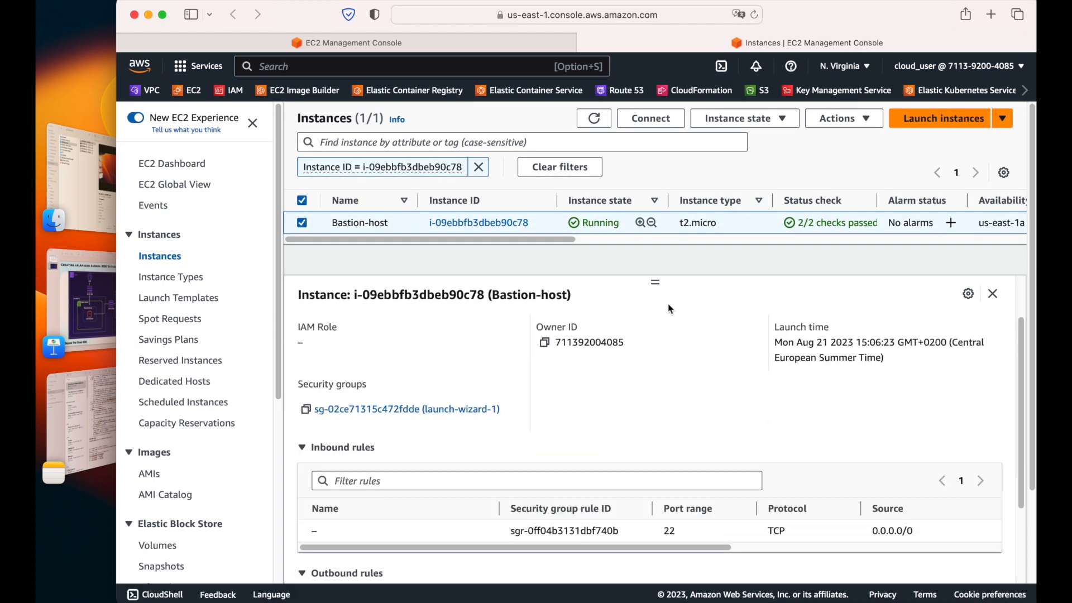
Reuse the security group name db-security as its description and create the security group
left_click(559, 44)
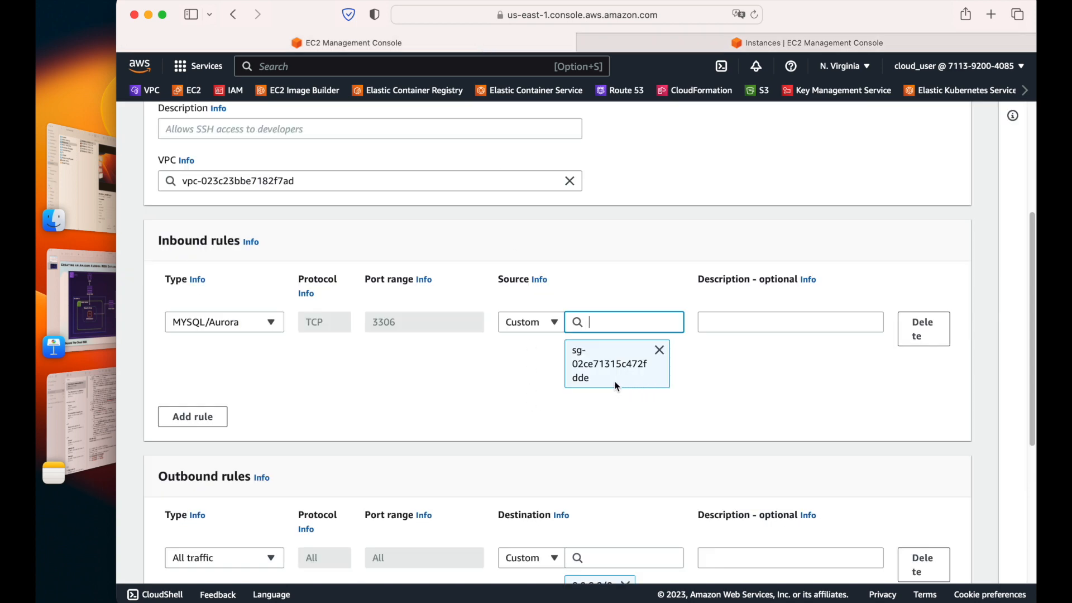
scroll(807, 382, "down", 3)
scroll(509, 427, "down", 2)
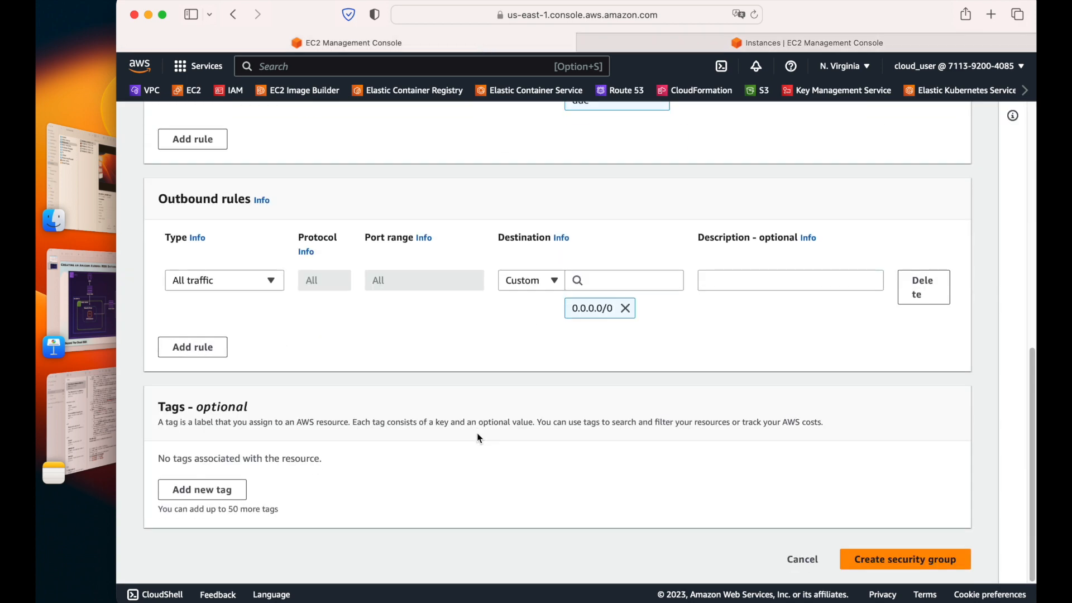
left_click(927, 559)
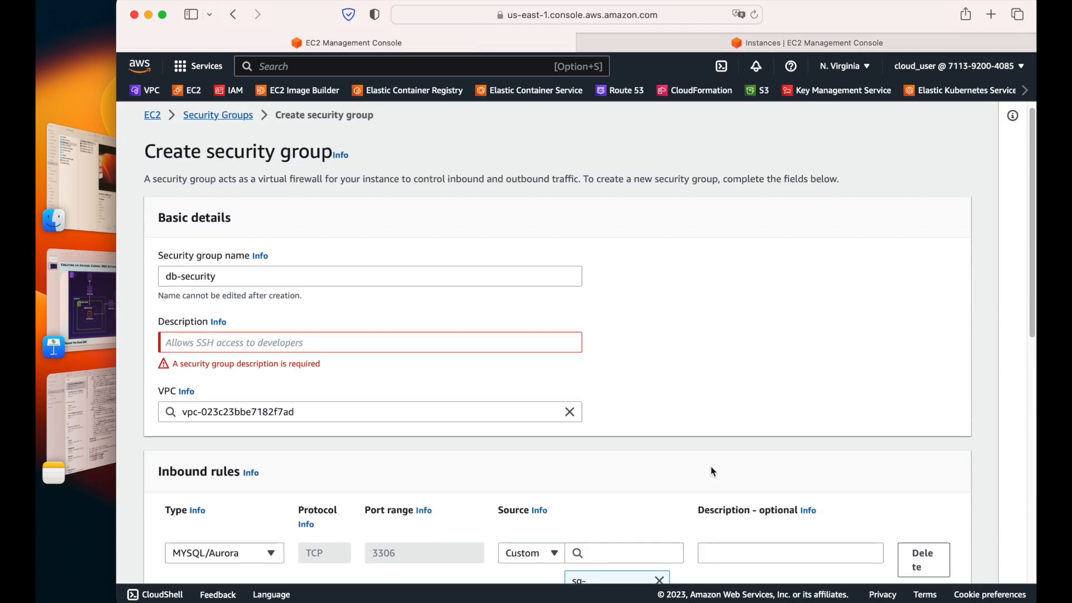
left_click_drag(241, 276, 91, 275)
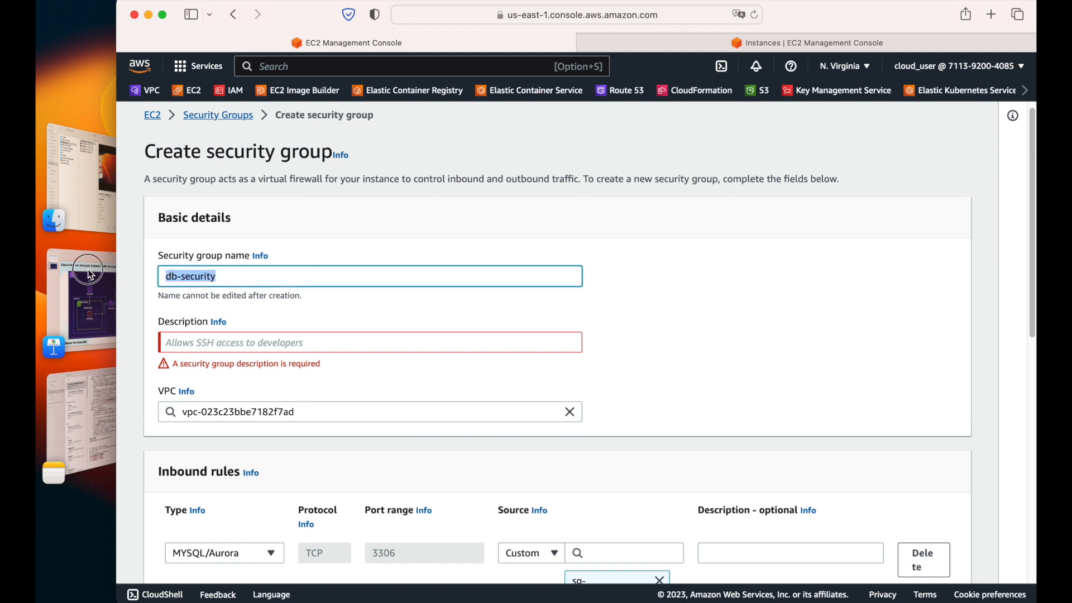
key("super+c")
left_click(284, 342)
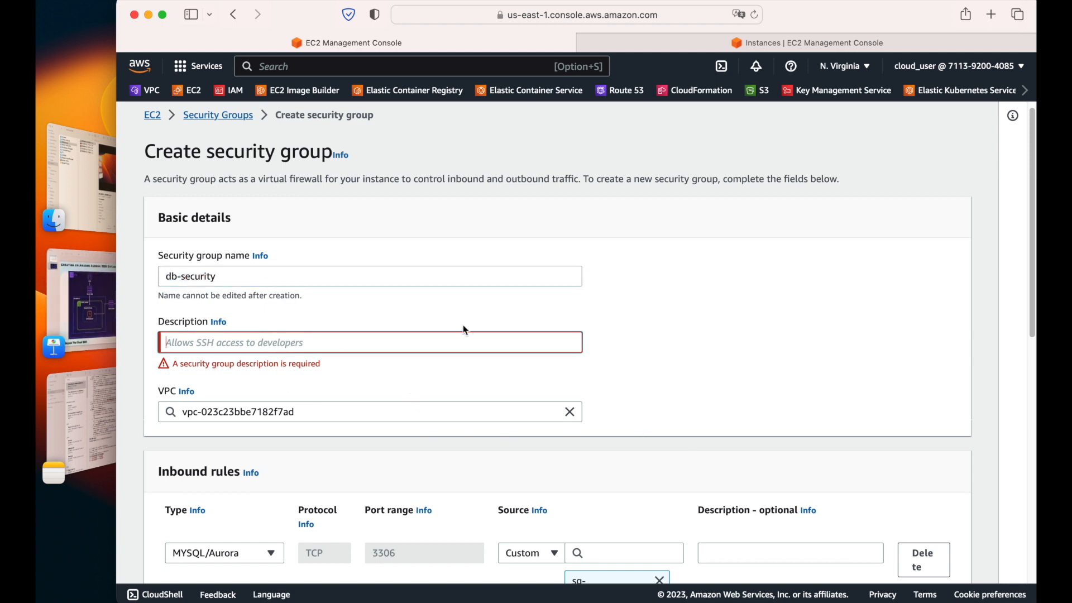
key("super+v")
scroll(472, 332, "down", 10)
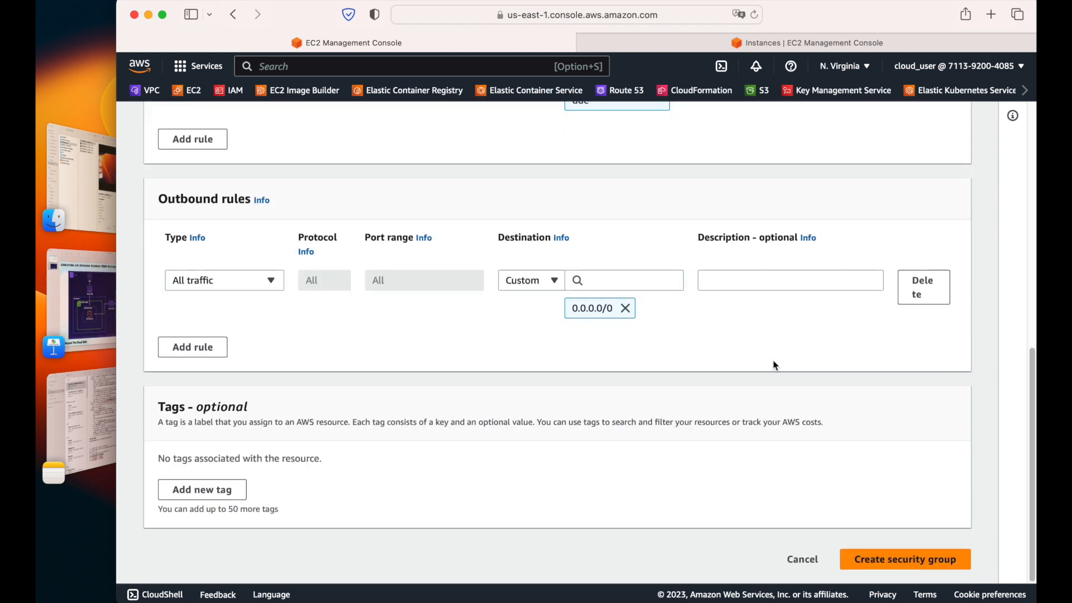
left_click(924, 557)
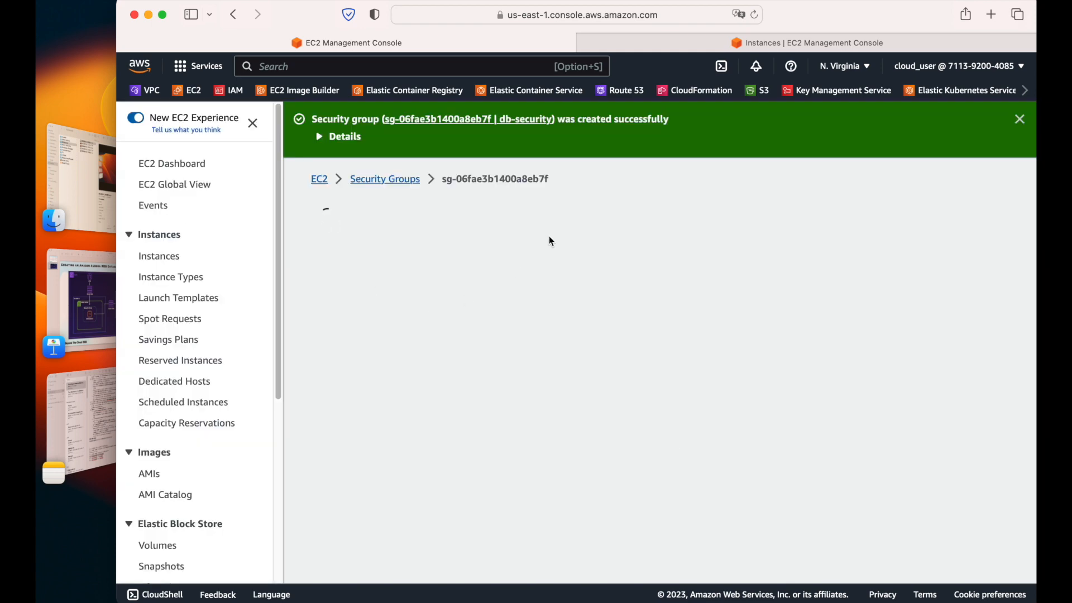
Check the port range and source of the db-security group's inbound rule
scroll(469, 291, "down", 3)
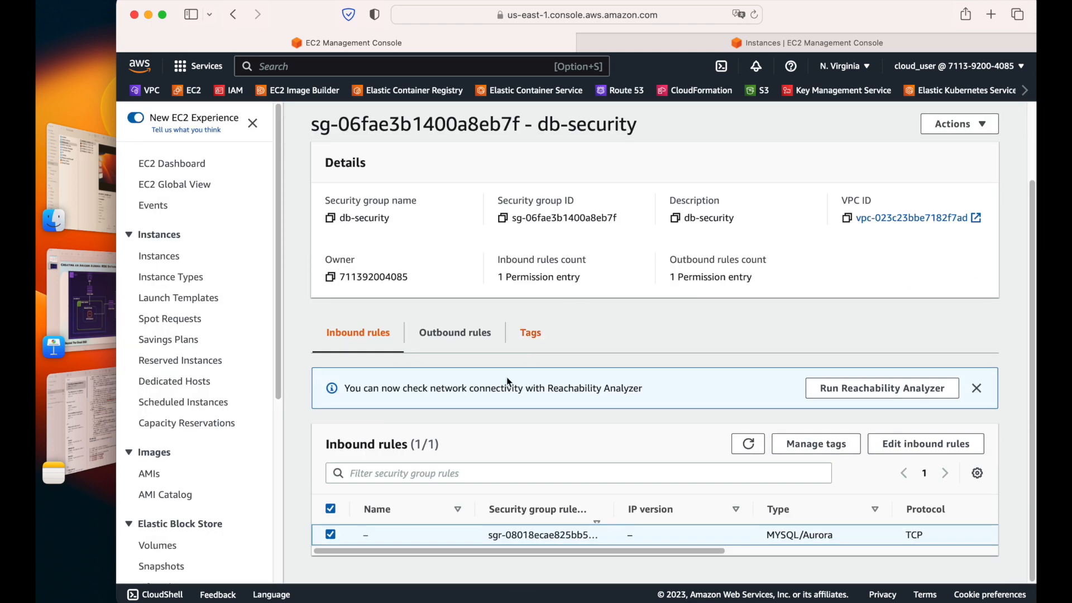
left_click_drag(561, 553, 843, 546)
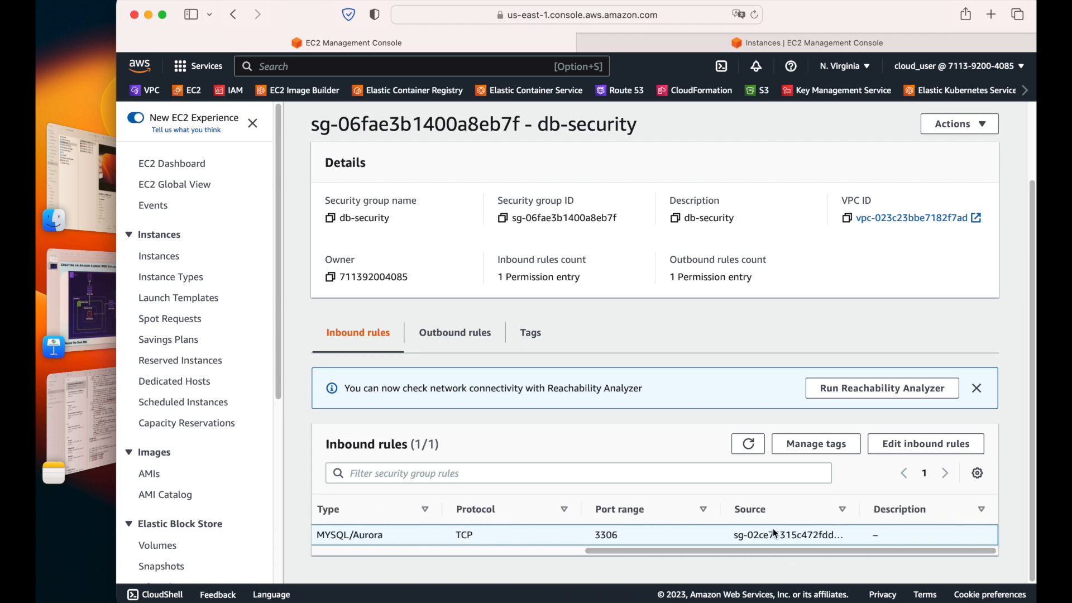
left_click_drag(736, 536, 849, 528)
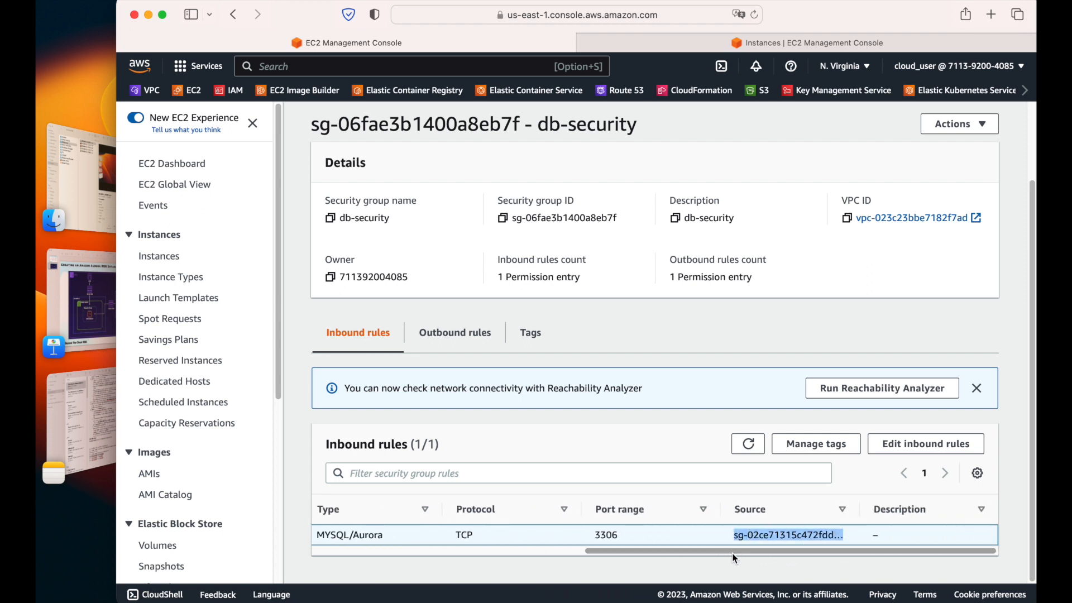
left_click_drag(739, 552, 427, 564)
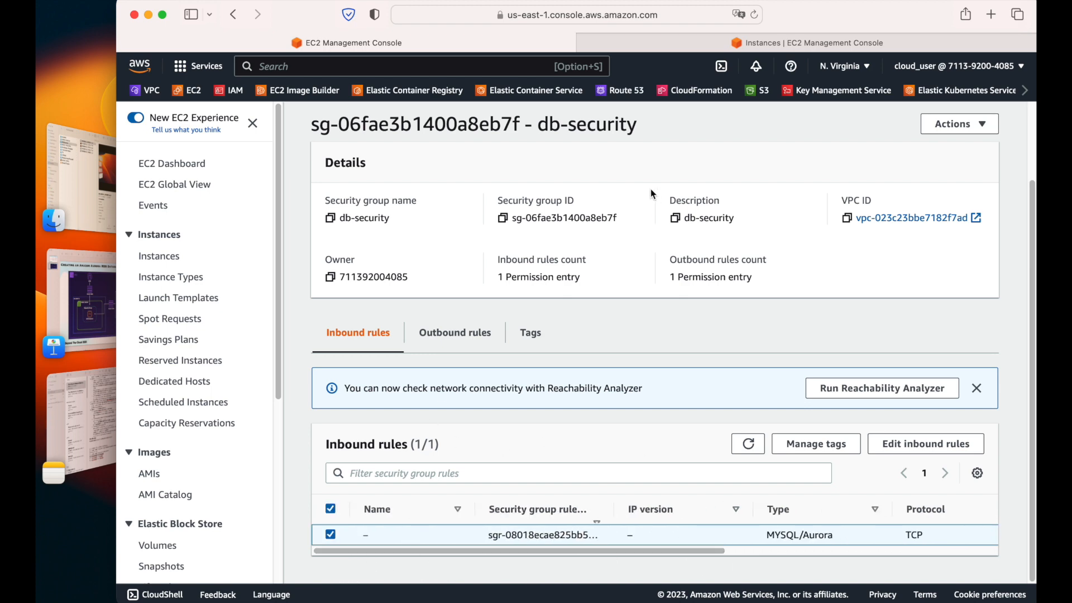
Refresh the EC2 instances list and consult the Aurora architecture diagram in Keynote
left_click(642, 43)
left_click(595, 119)
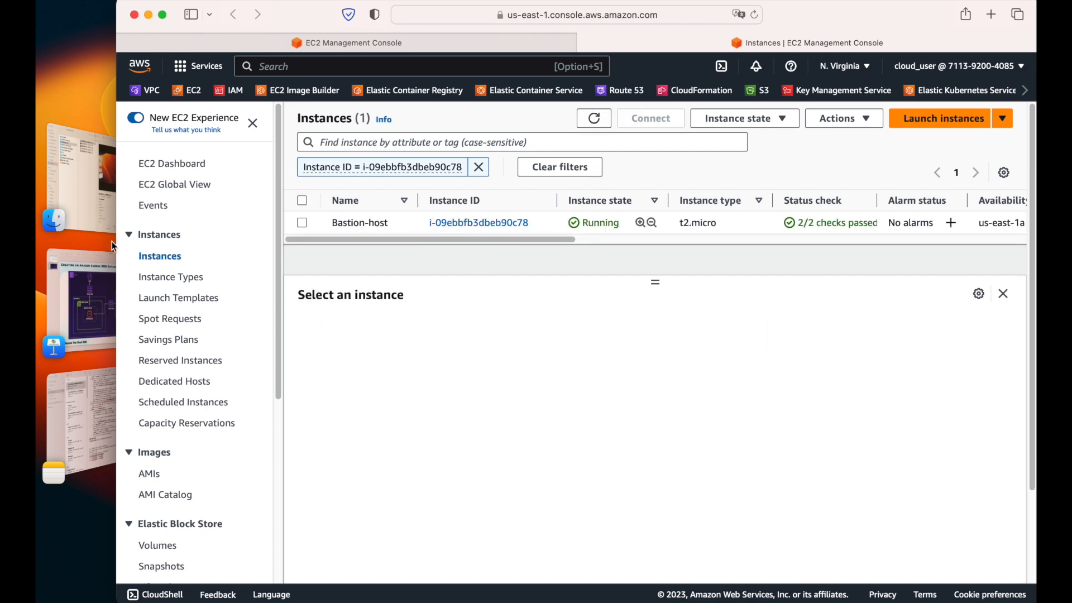
left_click(106, 268)
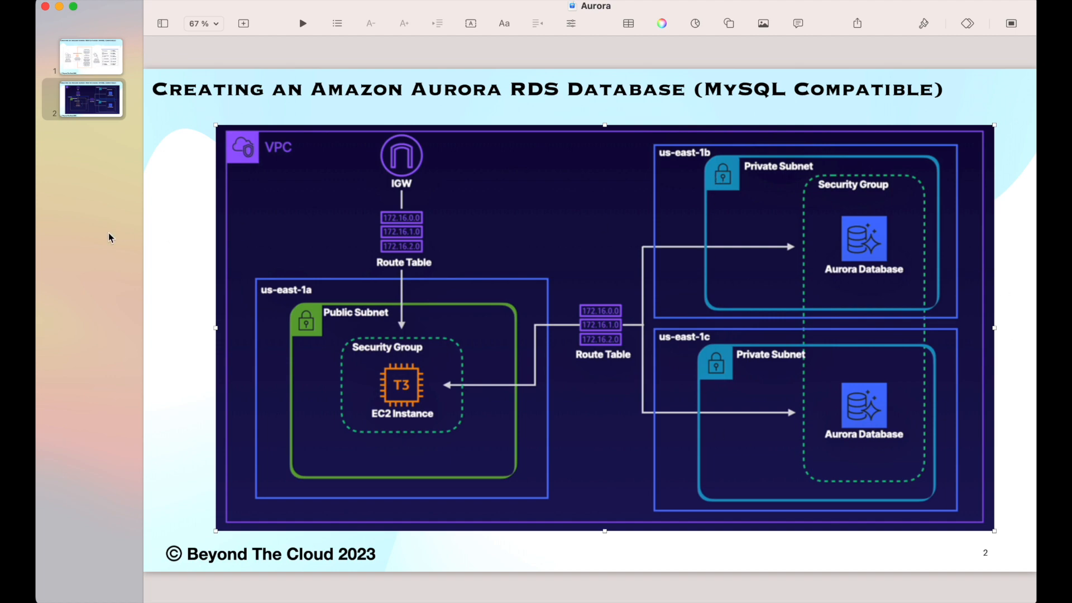
left_click(92, 285)
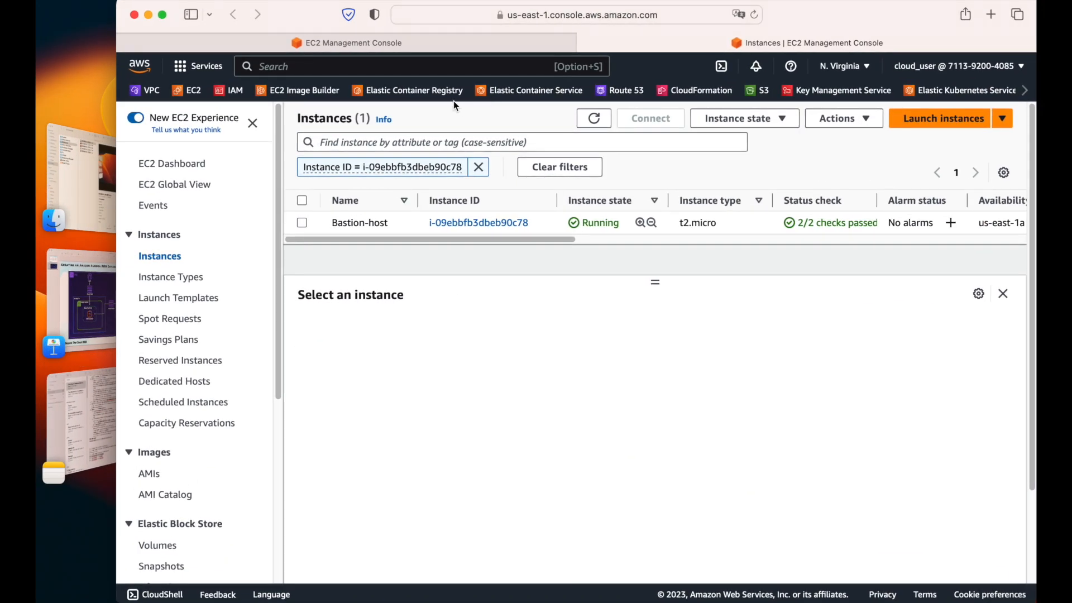
Open the RDS console in a new tab and review the Aurora architecture diagram in Keynote once more
left_click(479, 68)
type("rds")
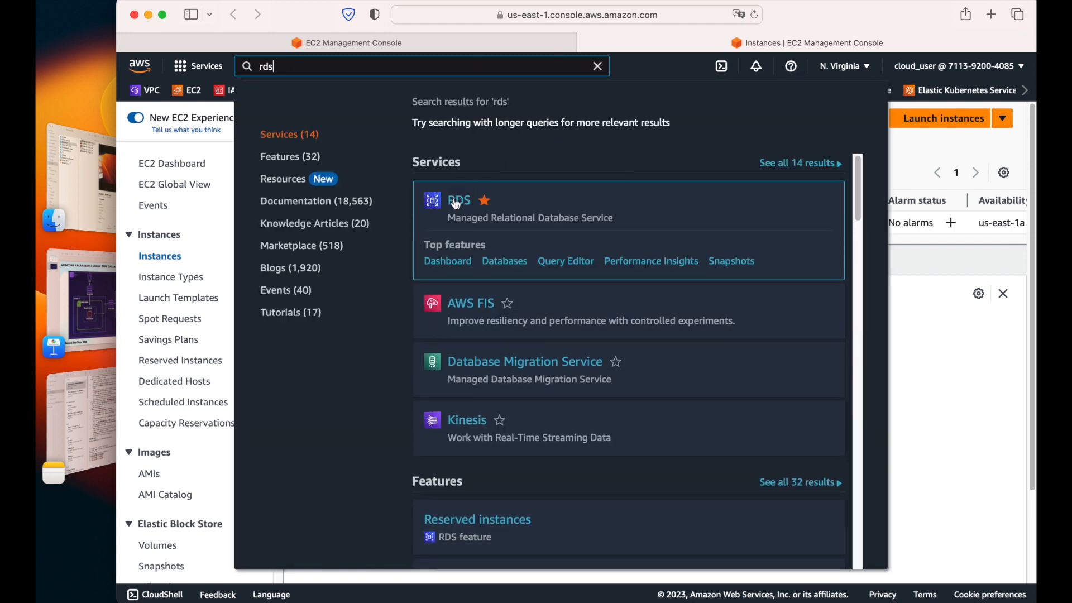
left_click(458, 201, "super")
left_click(858, 38)
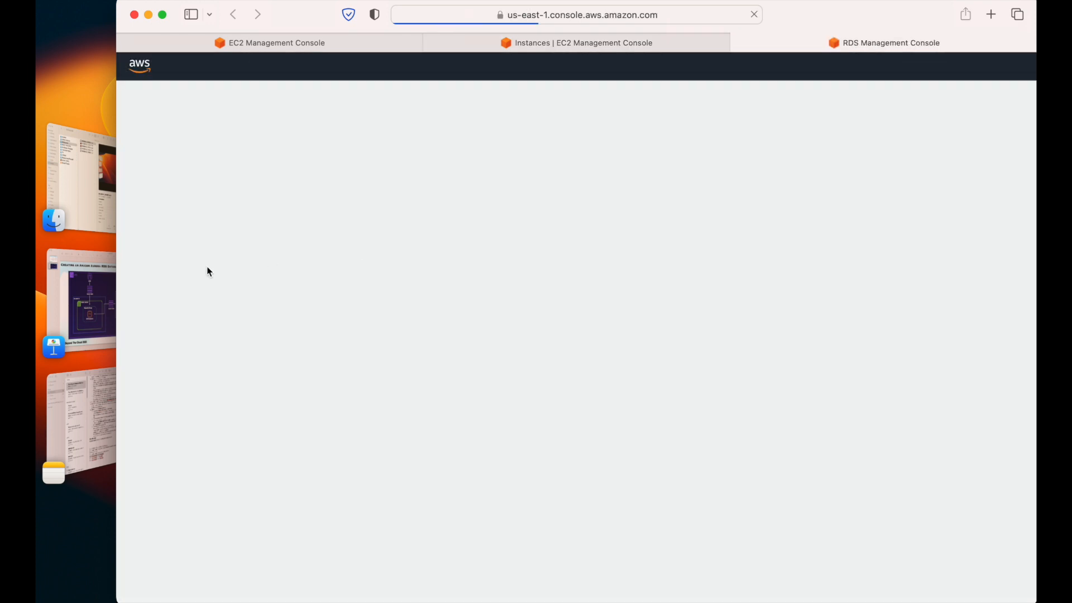
left_click(94, 301)
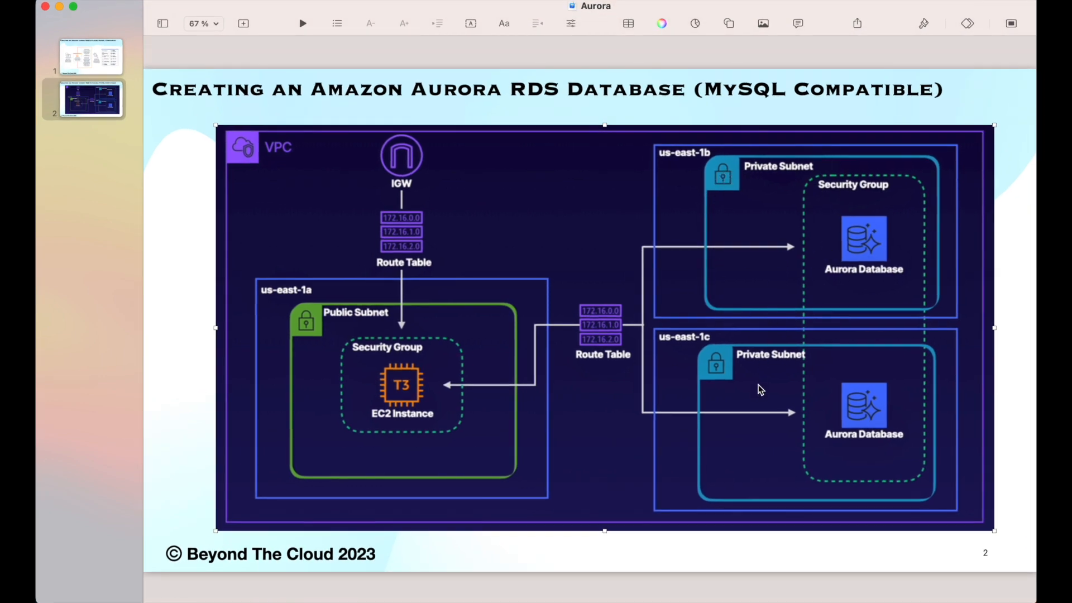
left_click(96, 304)
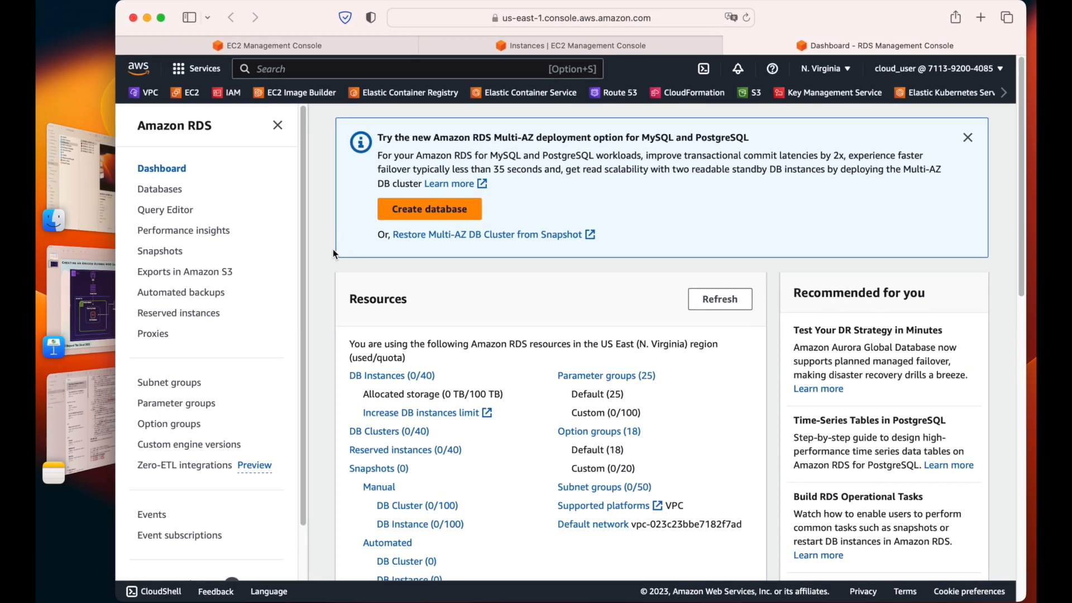
Start a new DB subnet group named db-subnet-group and reuse that name as its description
left_click(179, 383)
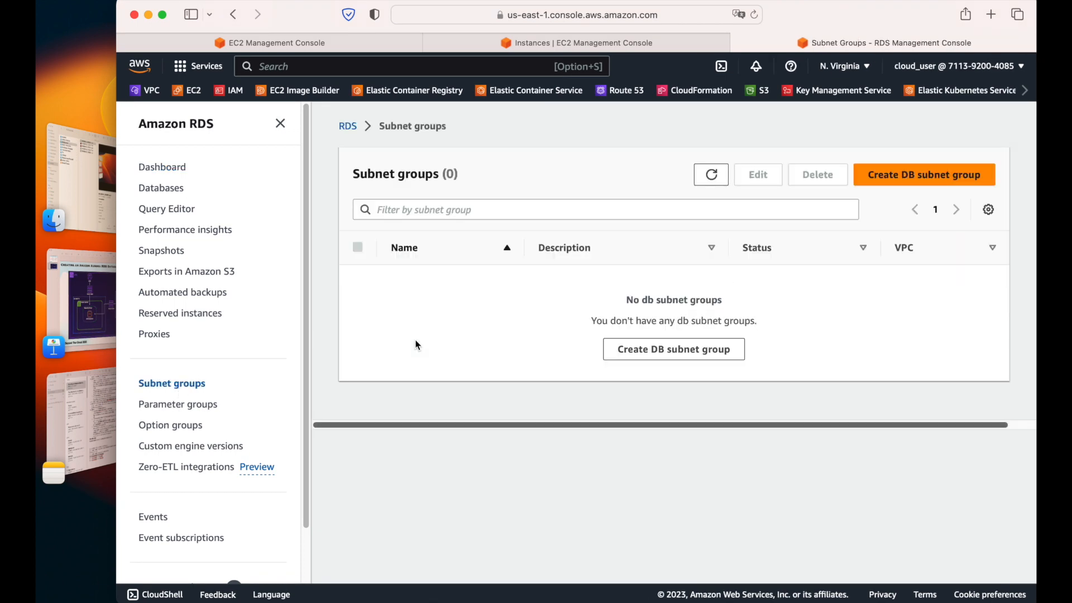
left_click(925, 176)
left_click(455, 304)
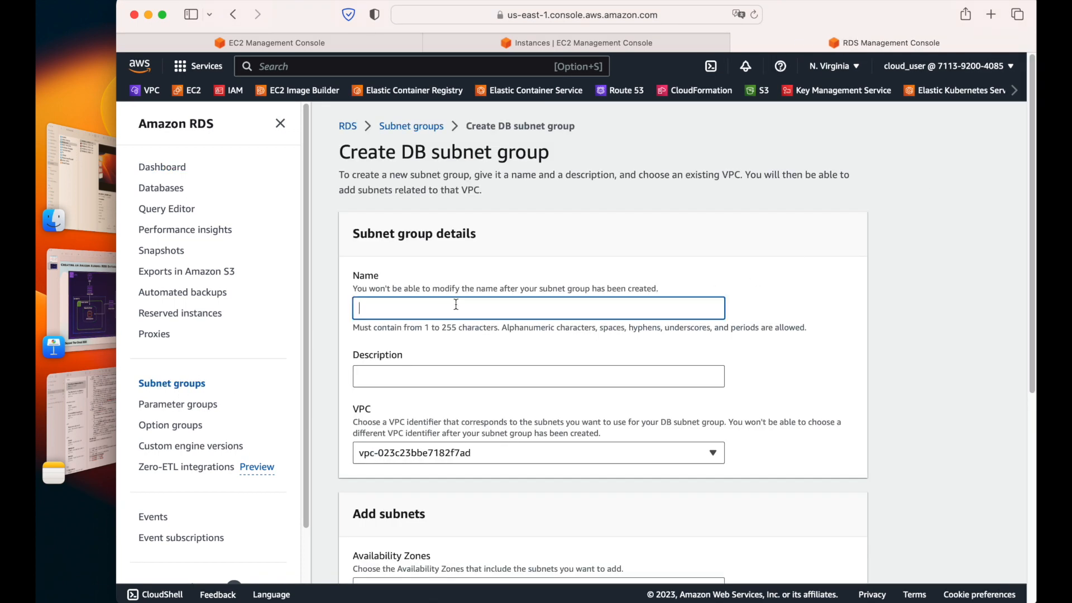
type("db-subnet-group")
left_click_drag(455, 306, 323, 307)
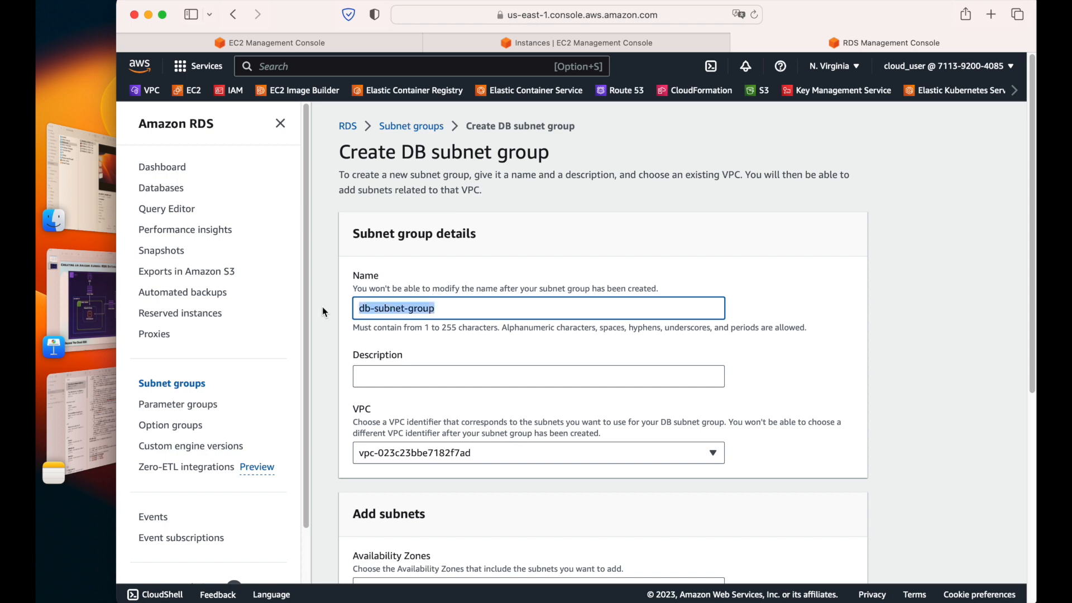
left_click(478, 377)
key("super+v")
Select the availability zones us-east-1b and us-east-1c for the DB subnet group
scroll(484, 381, "down", 3)
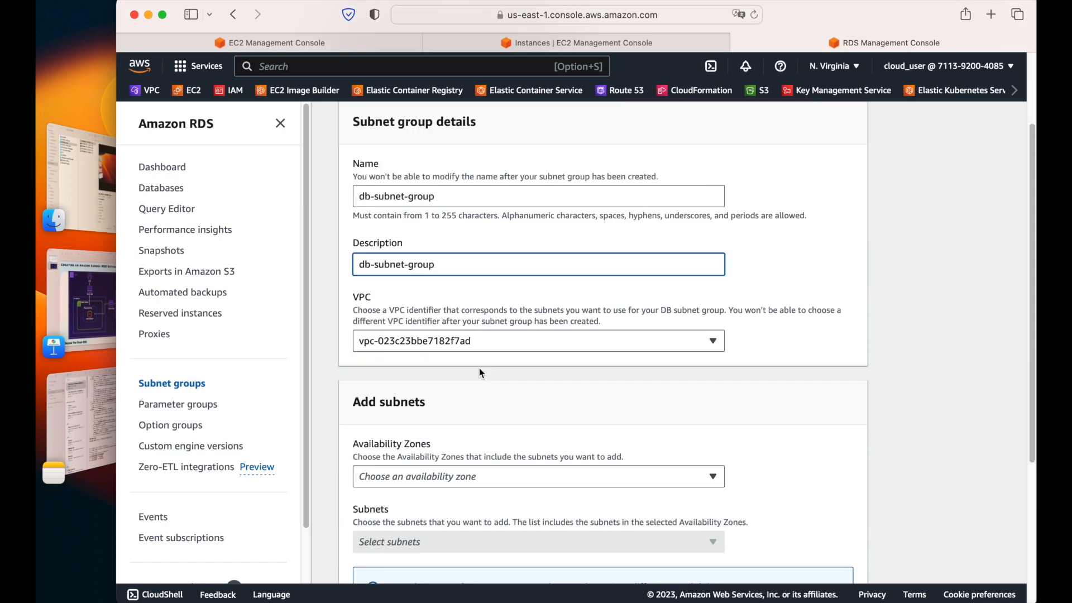
scroll(544, 433, "down", 5)
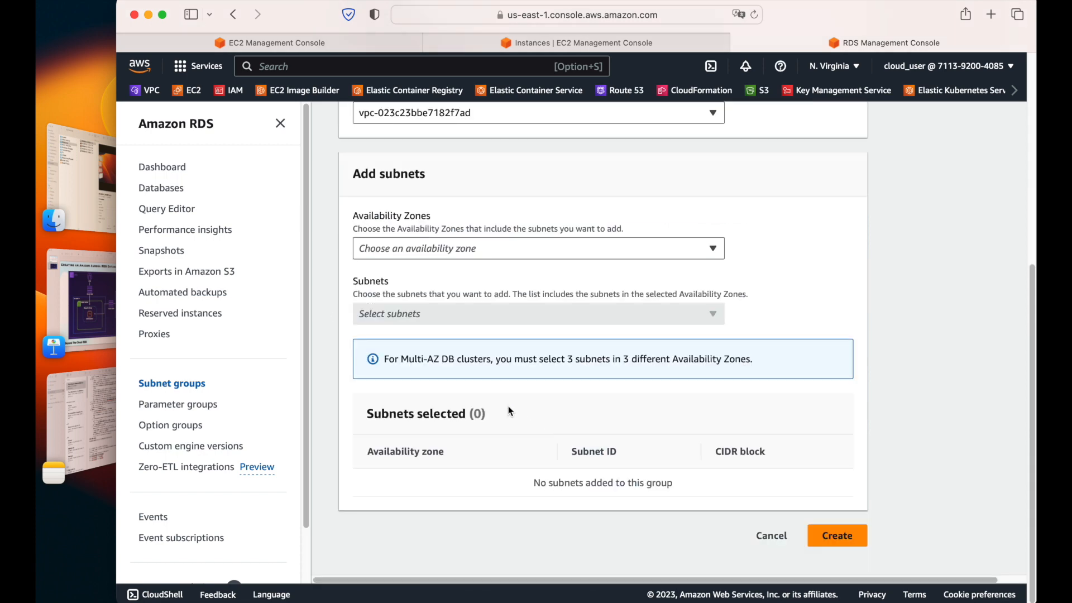
left_click(425, 248)
left_click(385, 320)
left_click(366, 294)
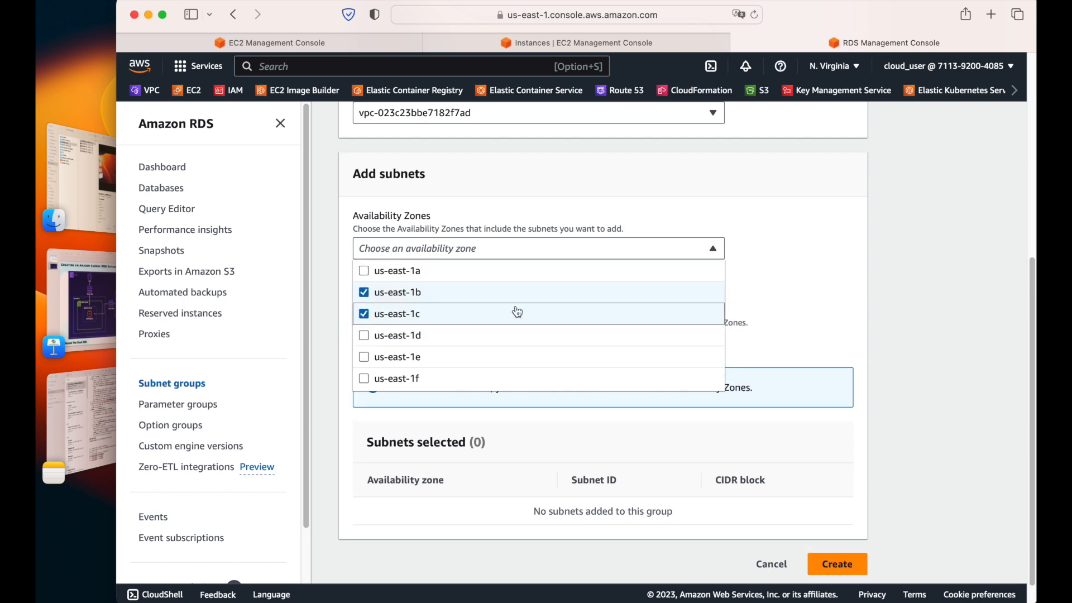
Check the private subnets' availability zones in the Keynote architecture diagram, and return to the subnet group form
left_click(92, 299)
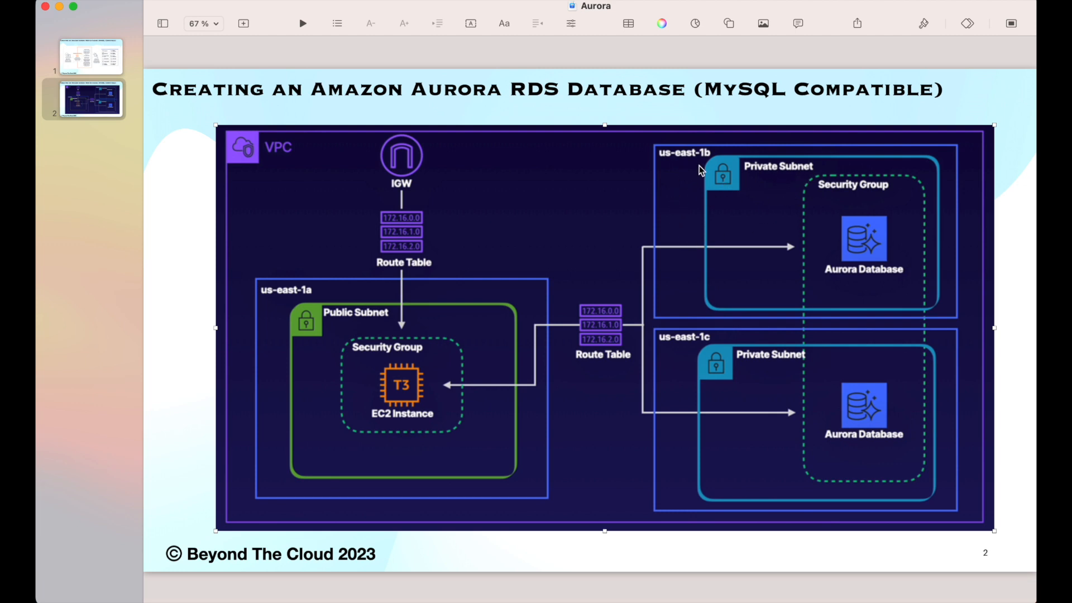
mouse_move(38, 344)
mouse_move(40, 313)
left_click(72, 302)
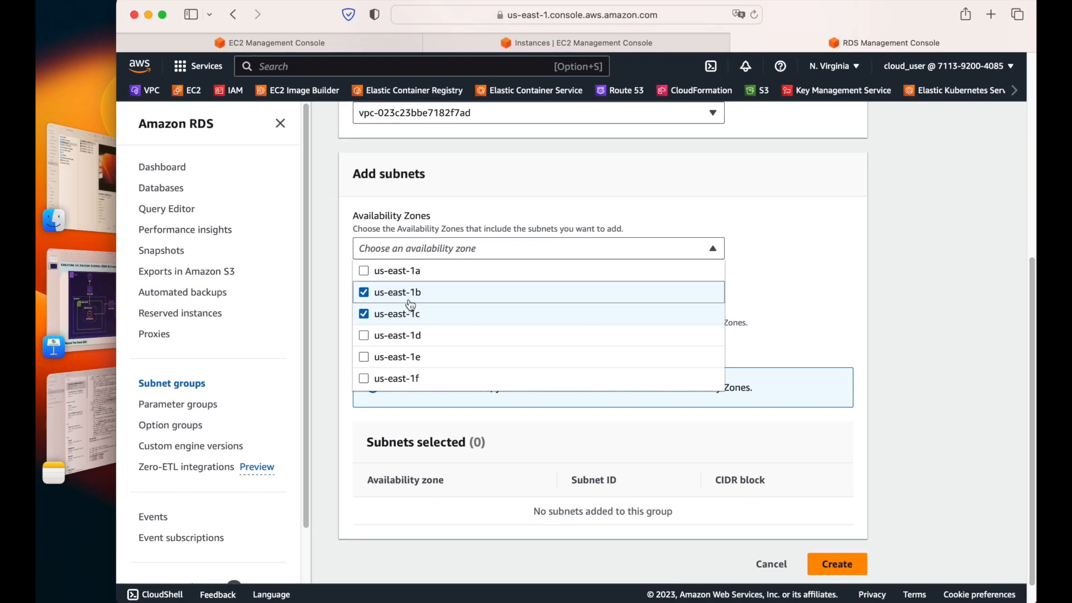
Add the us-east-1b subnet (172.31.0.0/20) and the us-east-1c subnet (172.31.80.0/20) to the subnet group
left_click(783, 296)
left_click(454, 343)
left_click(364, 377)
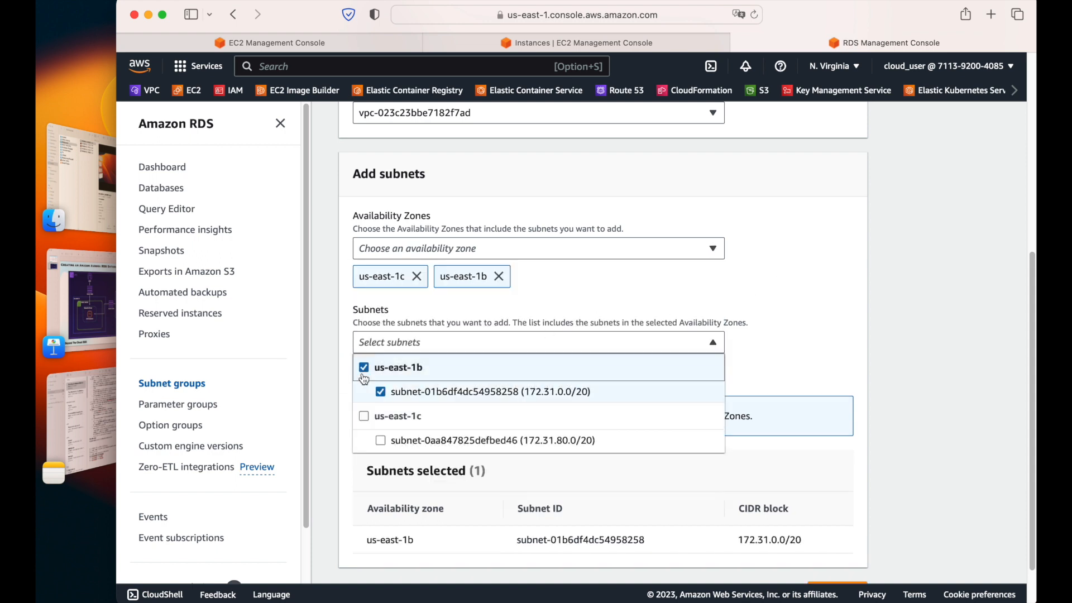
left_click(364, 417)
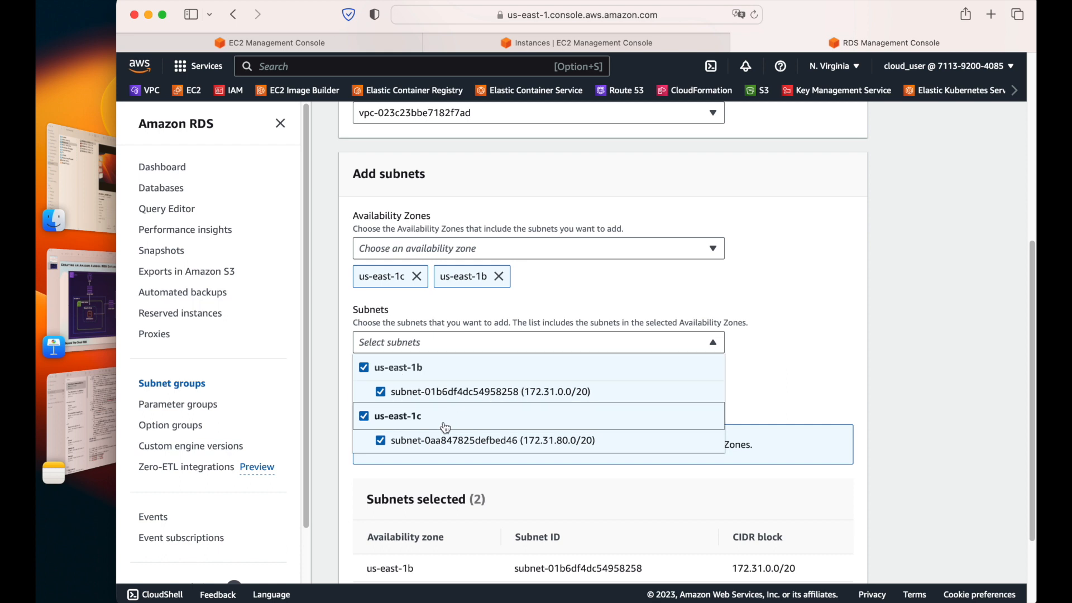
left_click(847, 334)
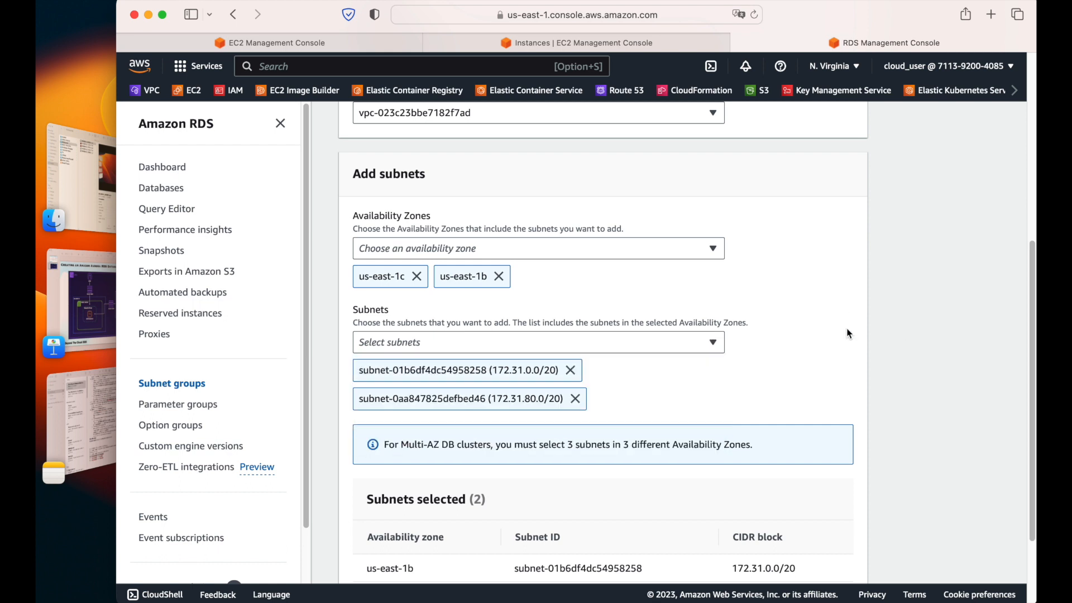
Create the DB subnet group and dismiss the notification above the subnet groups list
scroll(847, 334, "down", 2)
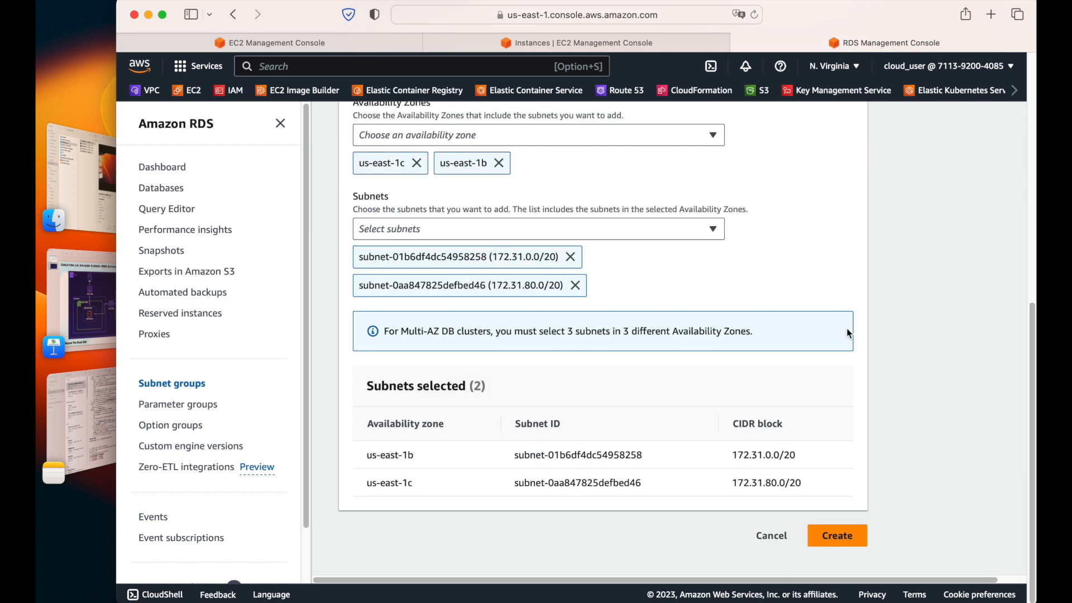
left_click(836, 536)
left_click(711, 210)
left_click(1020, 119)
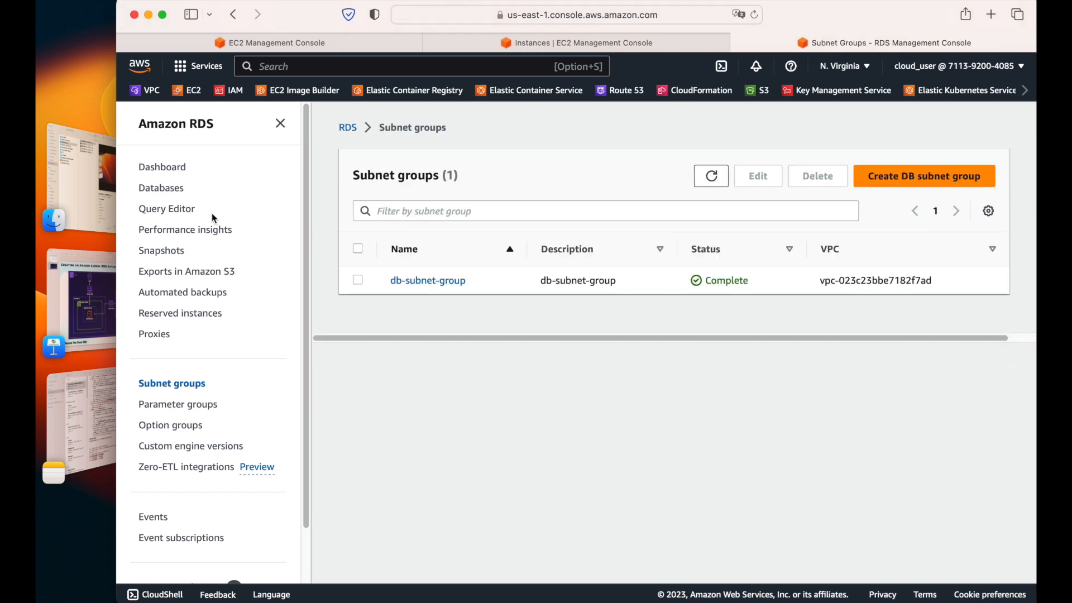
Start creating a database, keeping Standard create and the Aurora (MySQL Compatible) engine, and choose the Dev/Test template
left_click(162, 187)
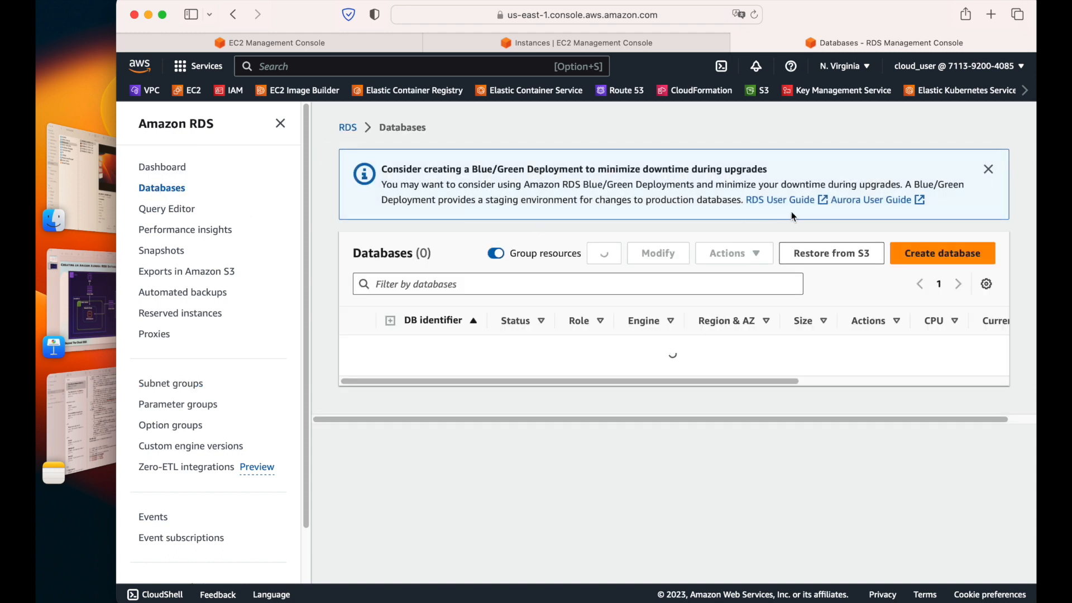
left_click(927, 258)
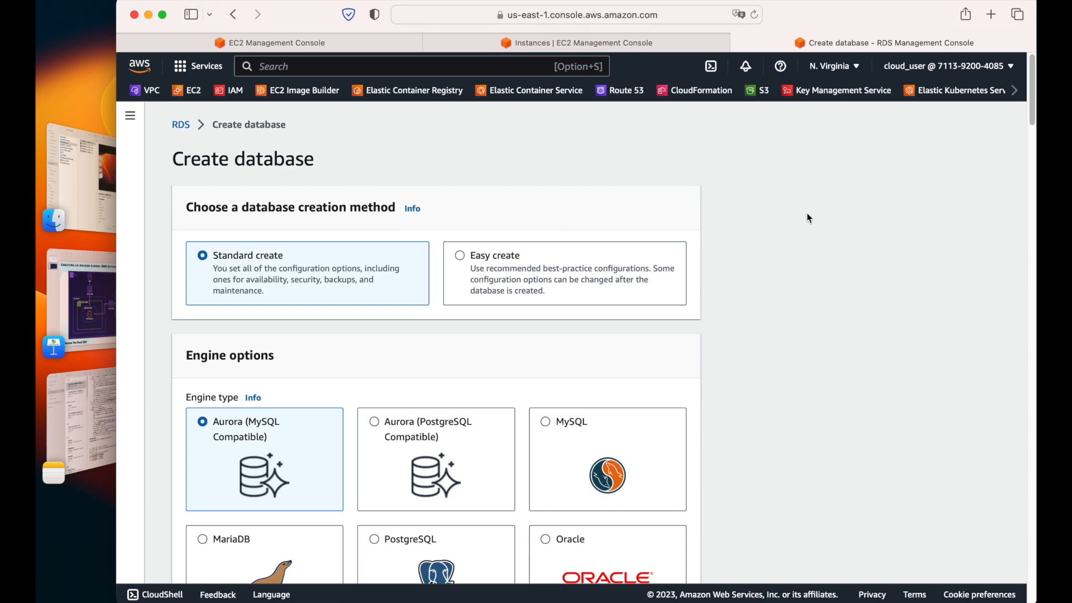
scroll(820, 218, "down", 2)
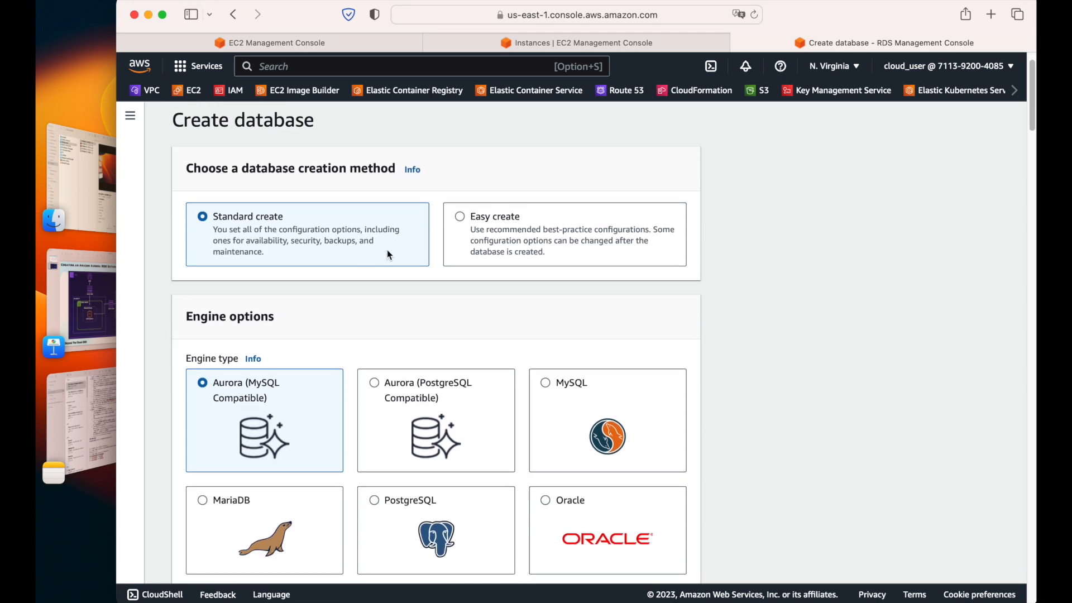
scroll(402, 250, "down", 5)
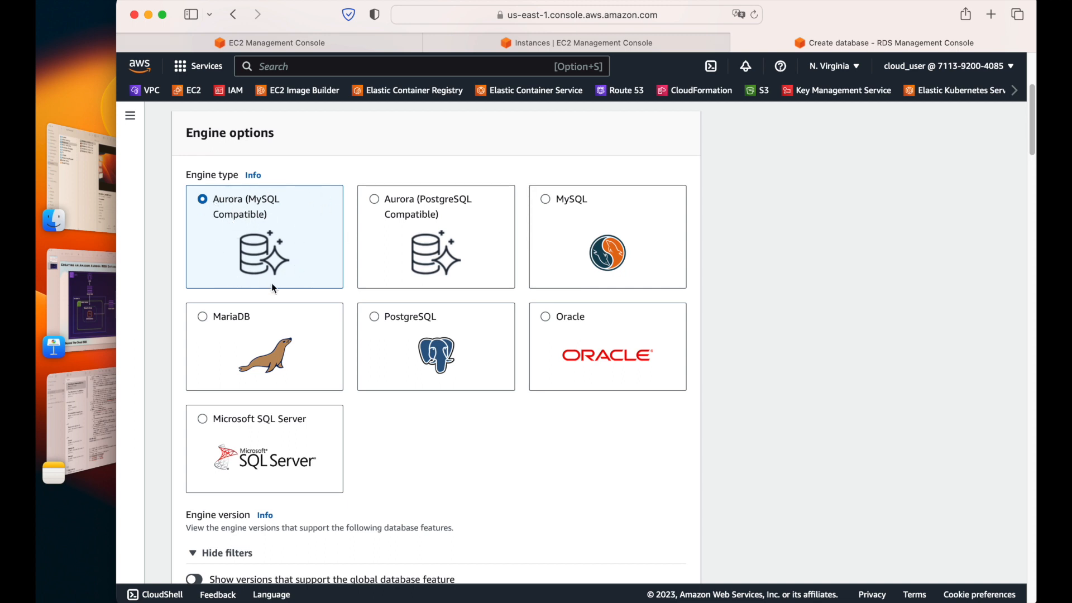
scroll(374, 286, "down", 7)
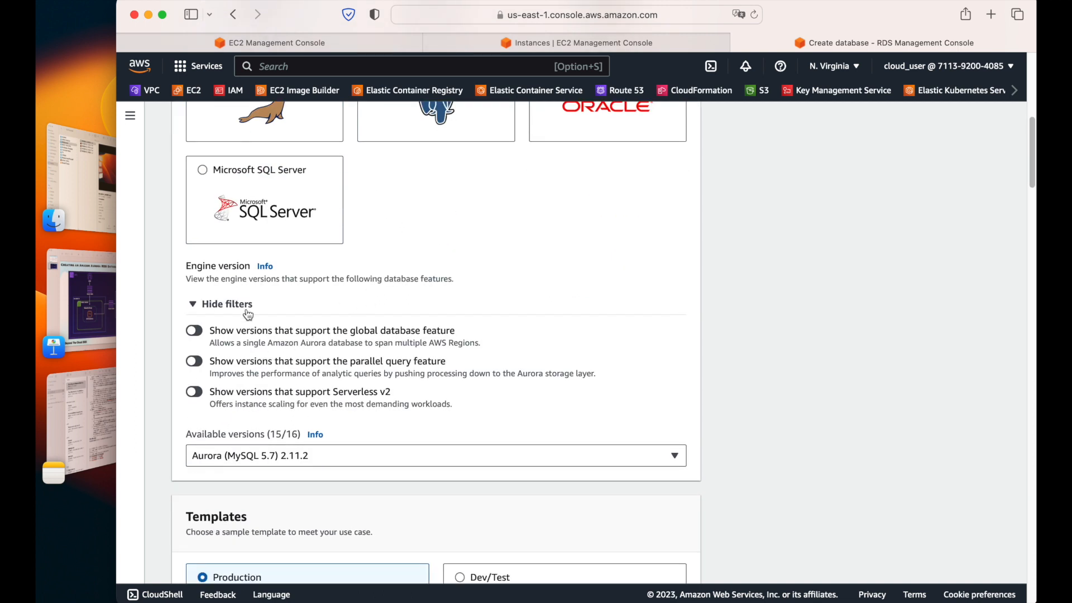
scroll(353, 327, "down", 6)
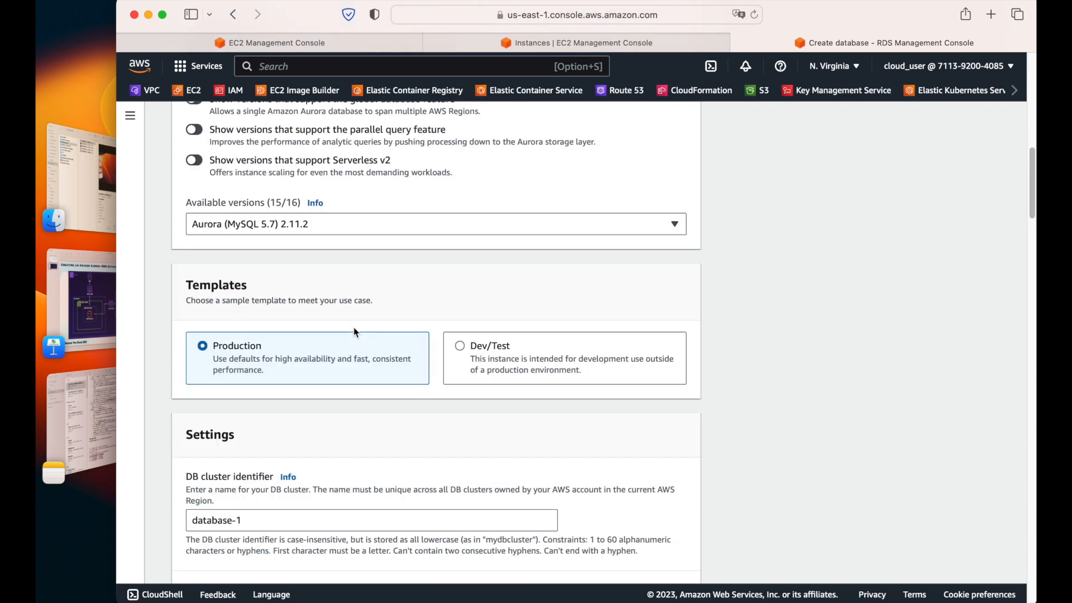
left_click(459, 346)
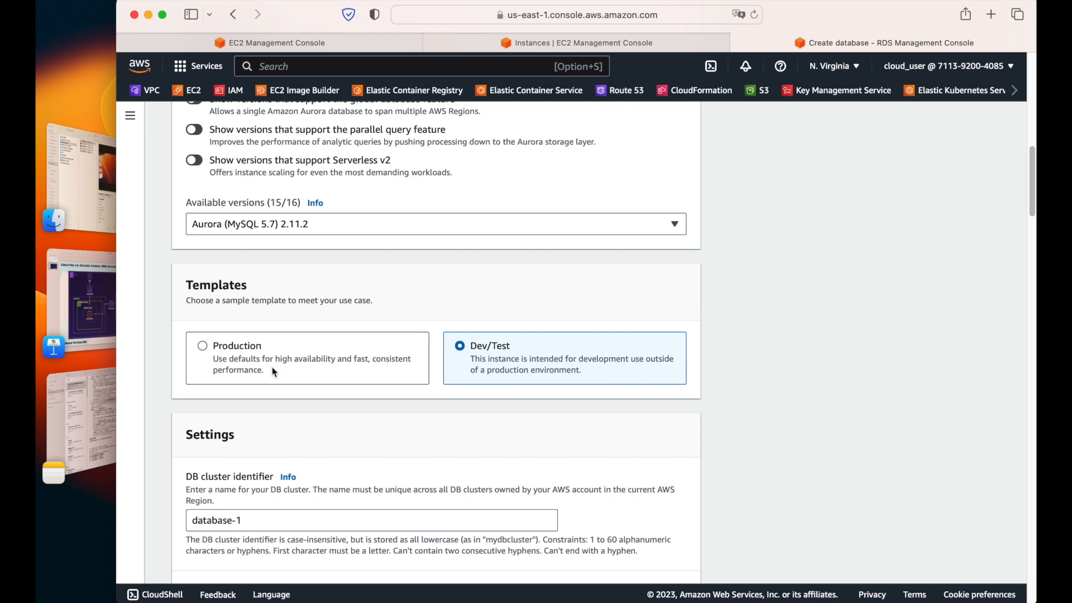
Keep the cluster identifier database-1 and master username admin, then enter and confirm the master password
scroll(452, 381, "down", 3)
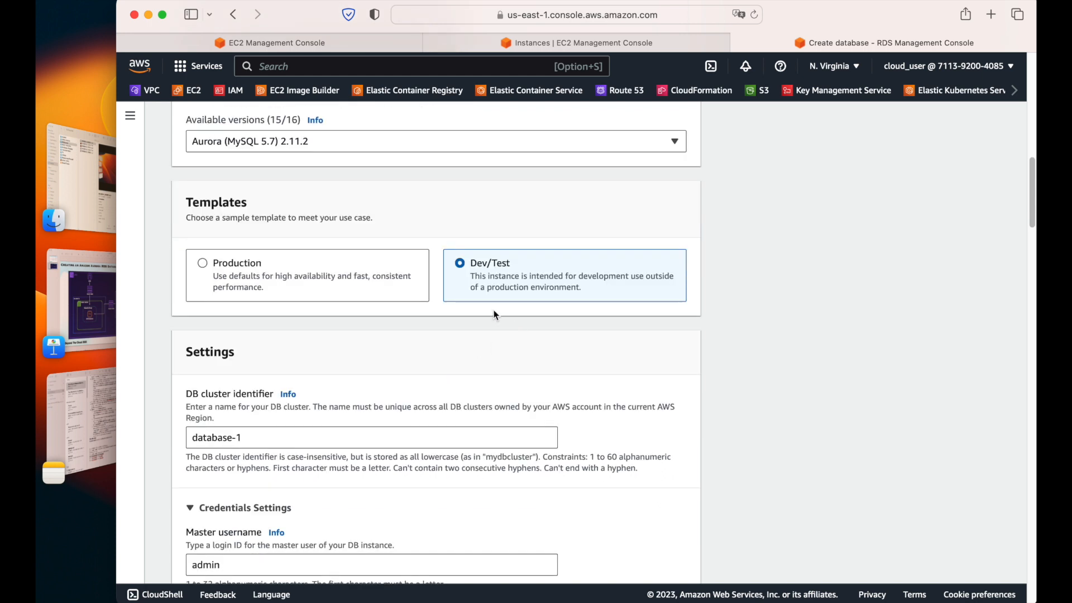
scroll(440, 357, "down", 2)
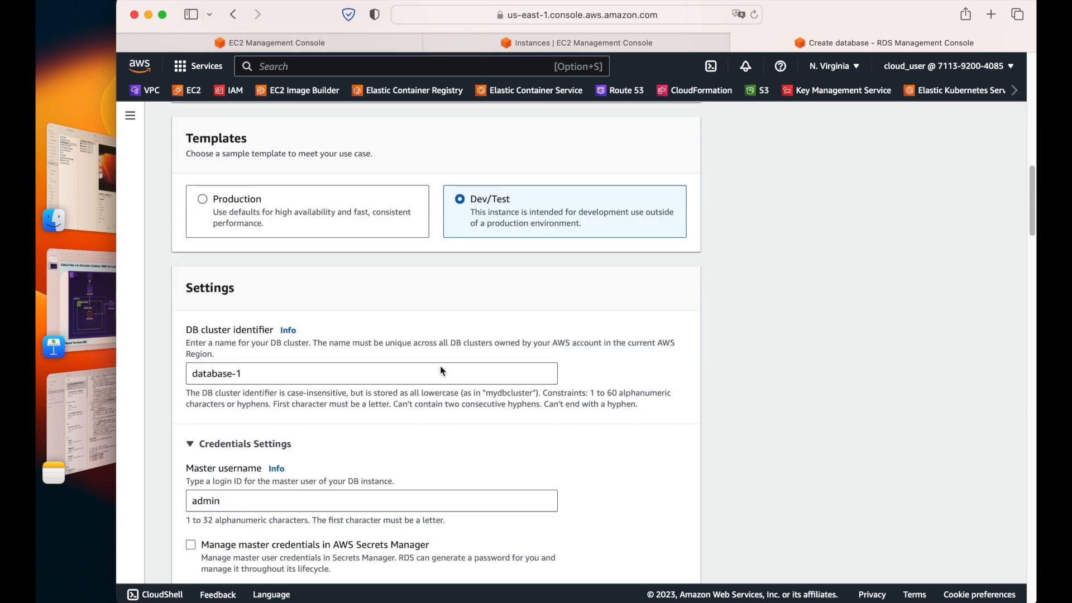
scroll(271, 379, "down", 3)
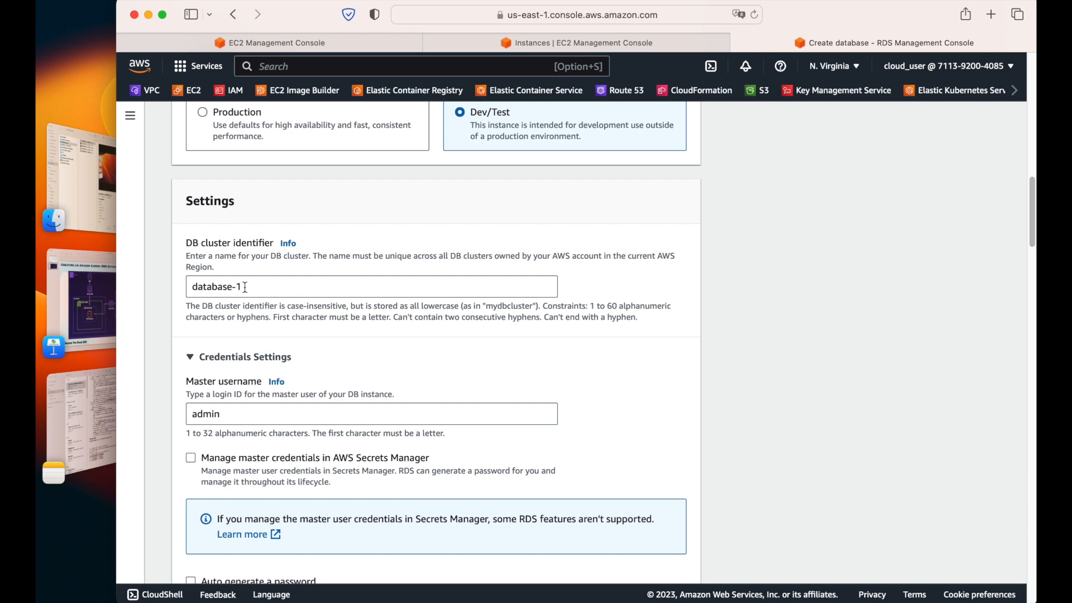
scroll(360, 323, "down", 3)
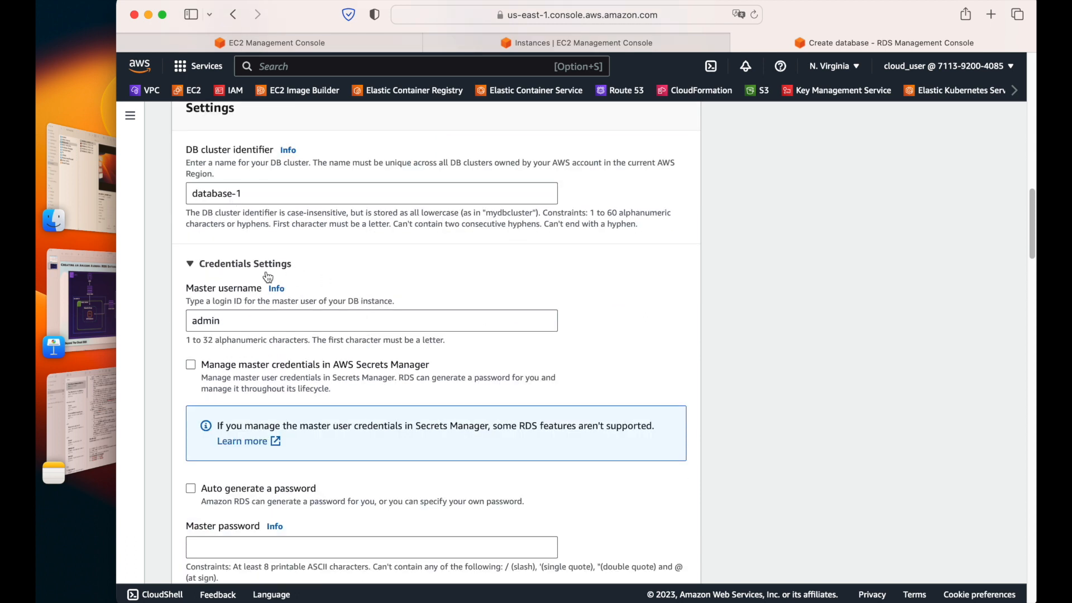
scroll(367, 334, "down", 1)
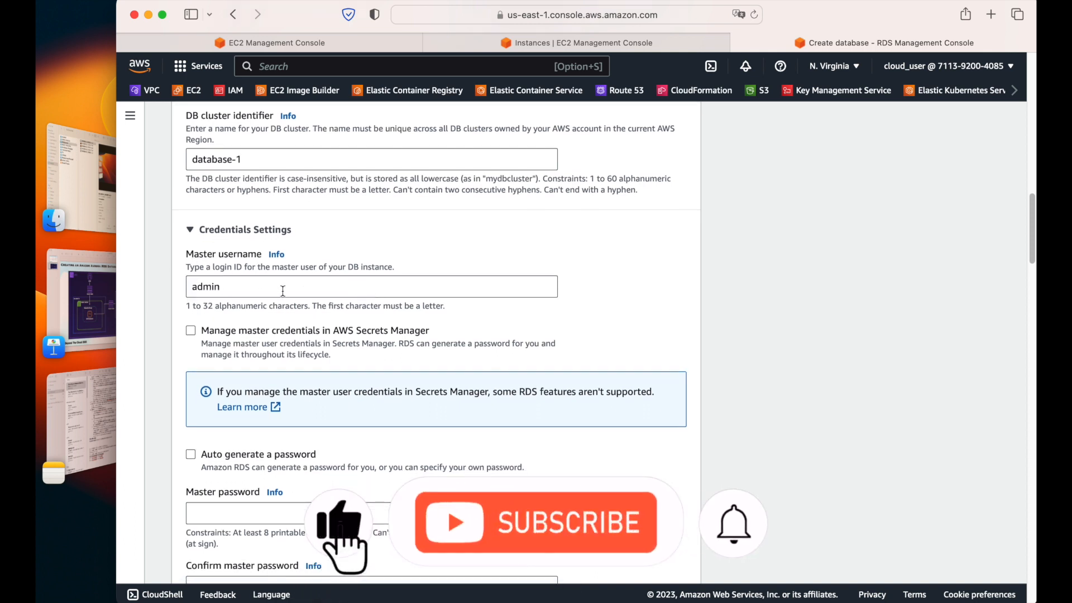
scroll(305, 405, "down", 3)
left_click(304, 405)
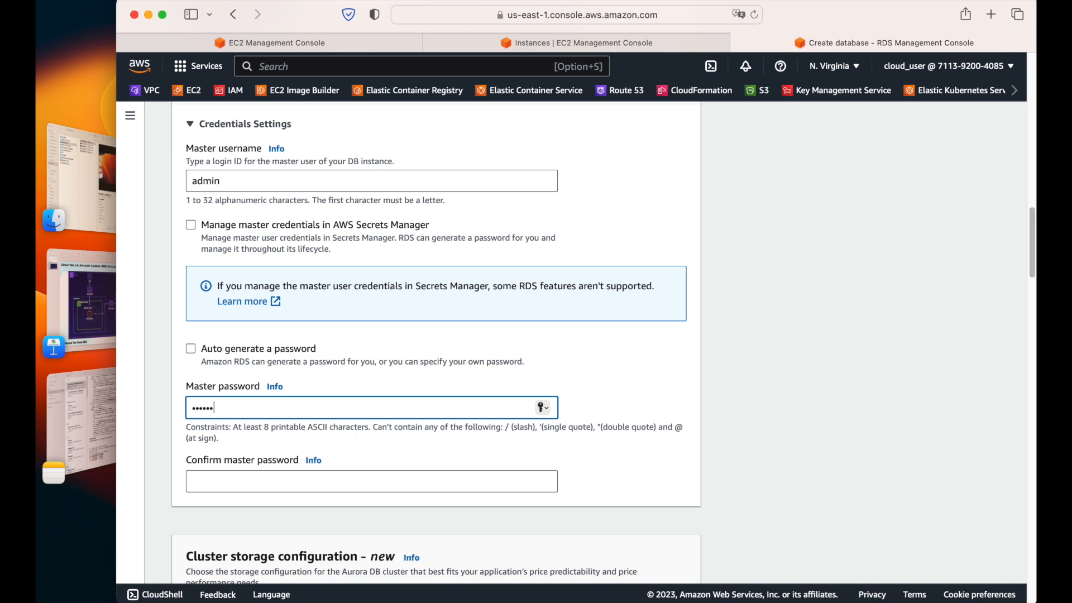
left_click(353, 480)
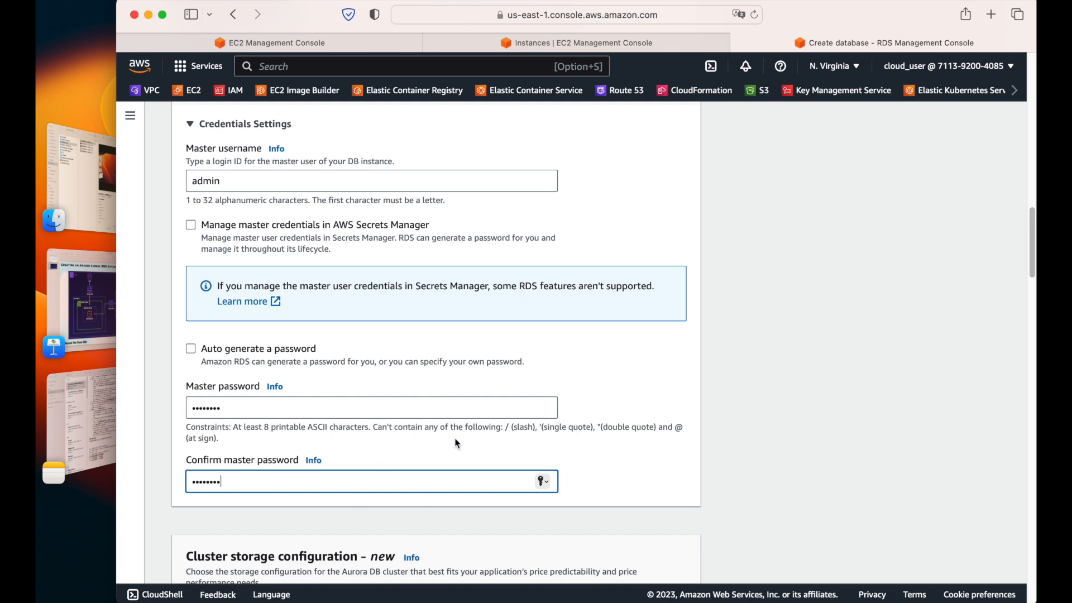
Examine the cluster storage configuration options and recheck the chosen template and cluster settings
scroll(457, 444, "down", 1)
left_click(192, 396)
left_click_drag(192, 396, 334, 406)
left_click(334, 405)
scroll(466, 423, "down", 6)
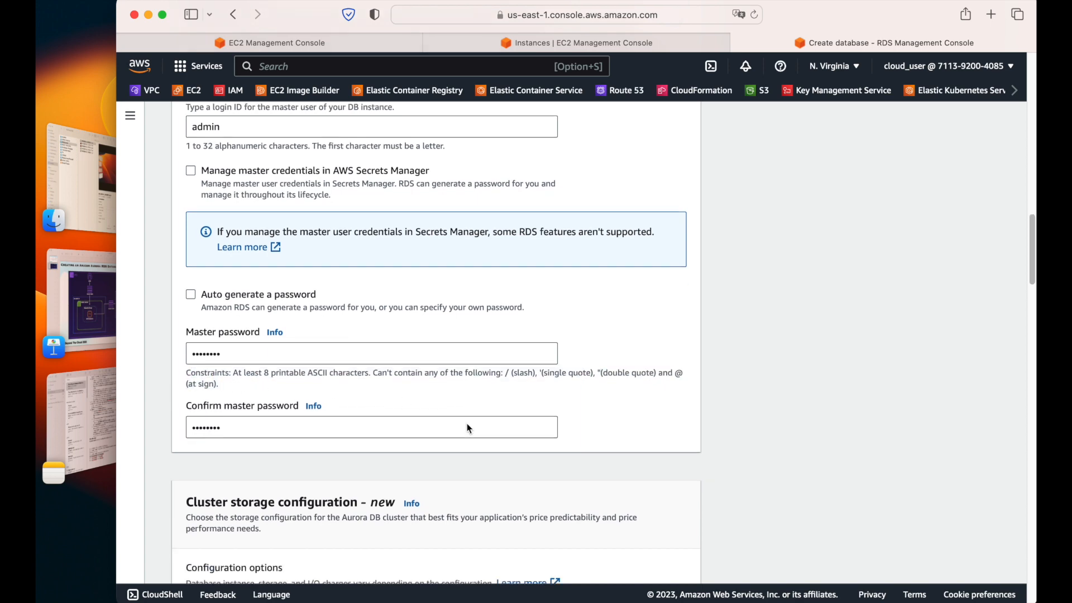
scroll(461, 427, "up", 2)
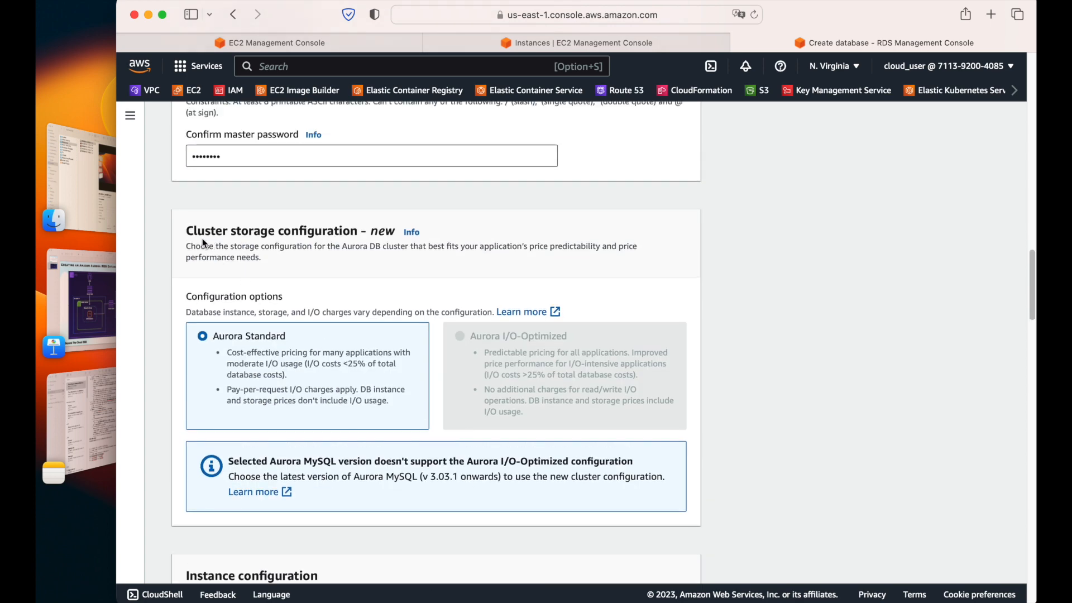
left_click_drag(187, 231, 394, 232)
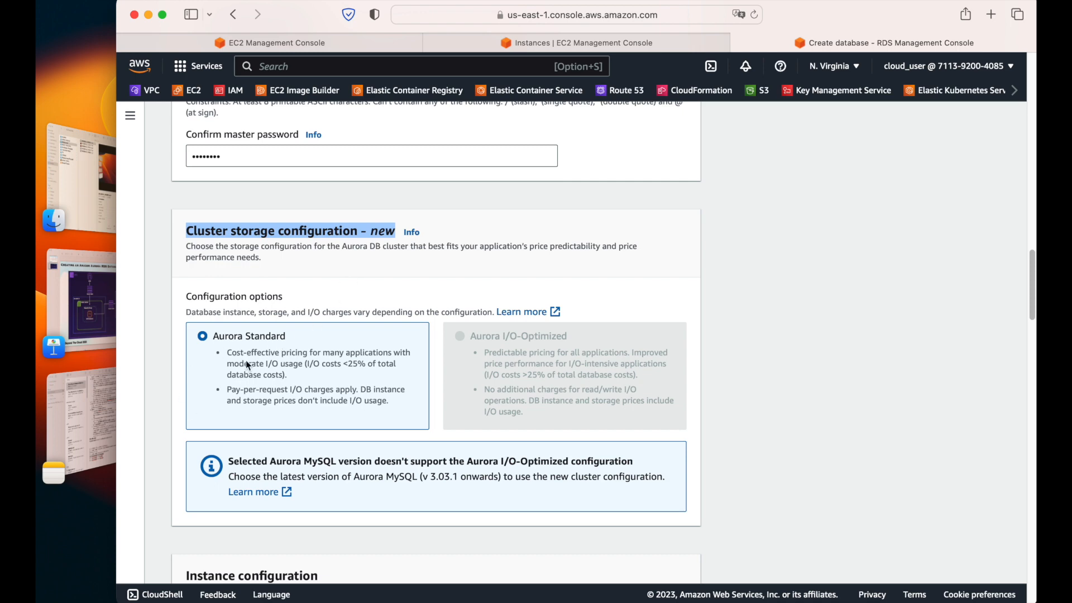
scroll(403, 353, "up", 15)
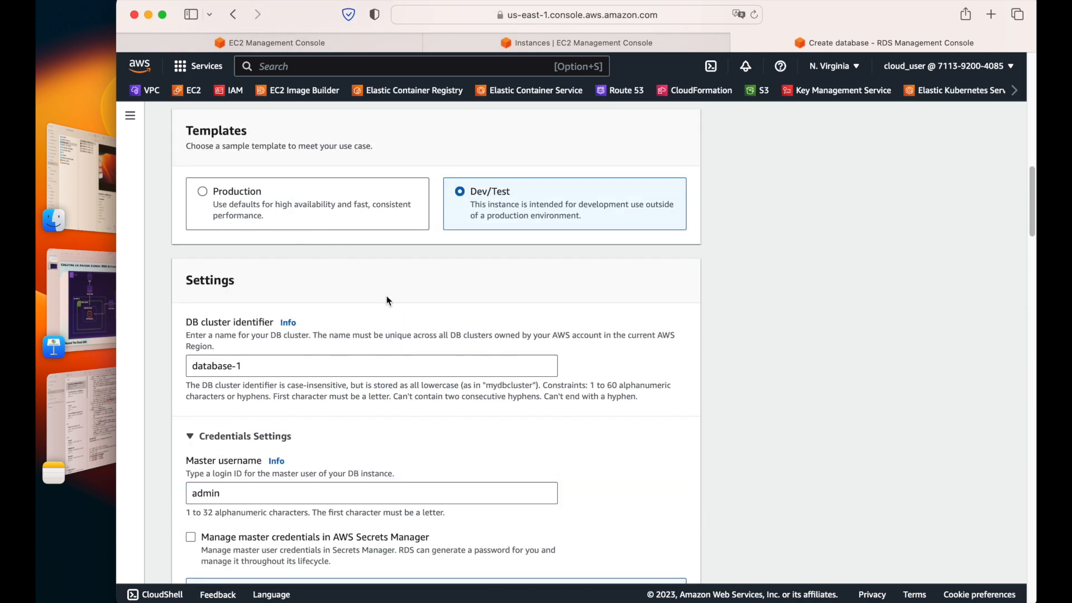
scroll(386, 295, "down", 1)
scroll(452, 310, "down", 10)
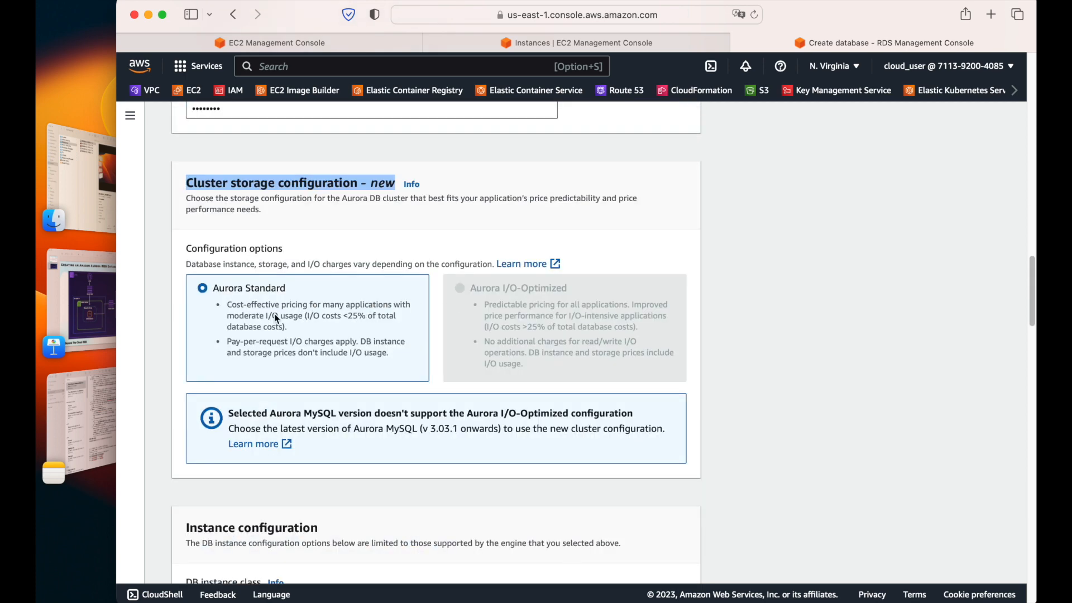
Set the DB instance class to burstable classes, keeping the db.t3.small size
scroll(479, 353, "down", 8)
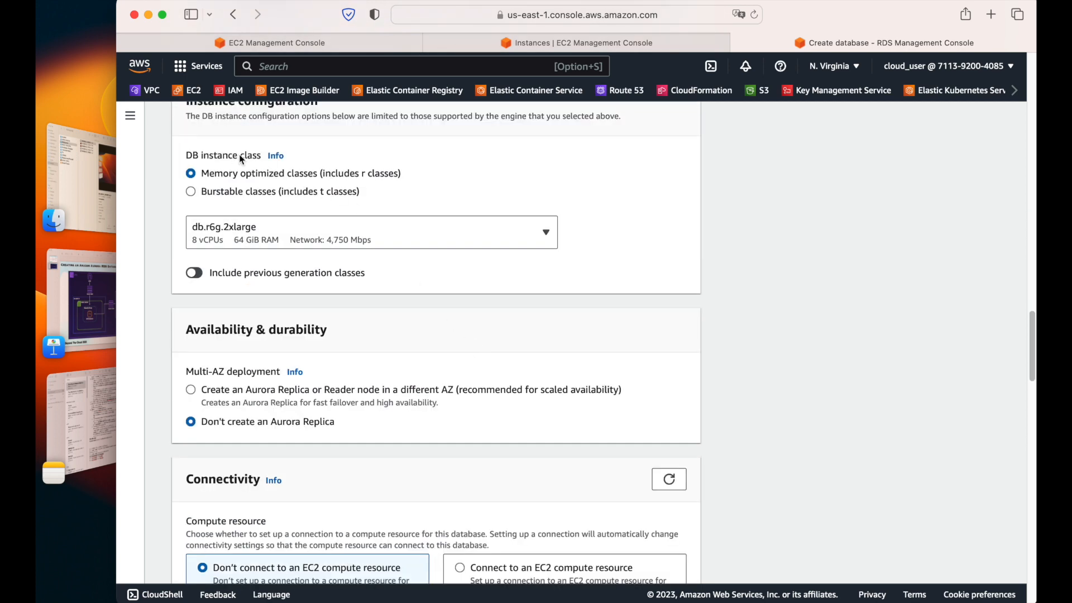
scroll(404, 184, "up", 2)
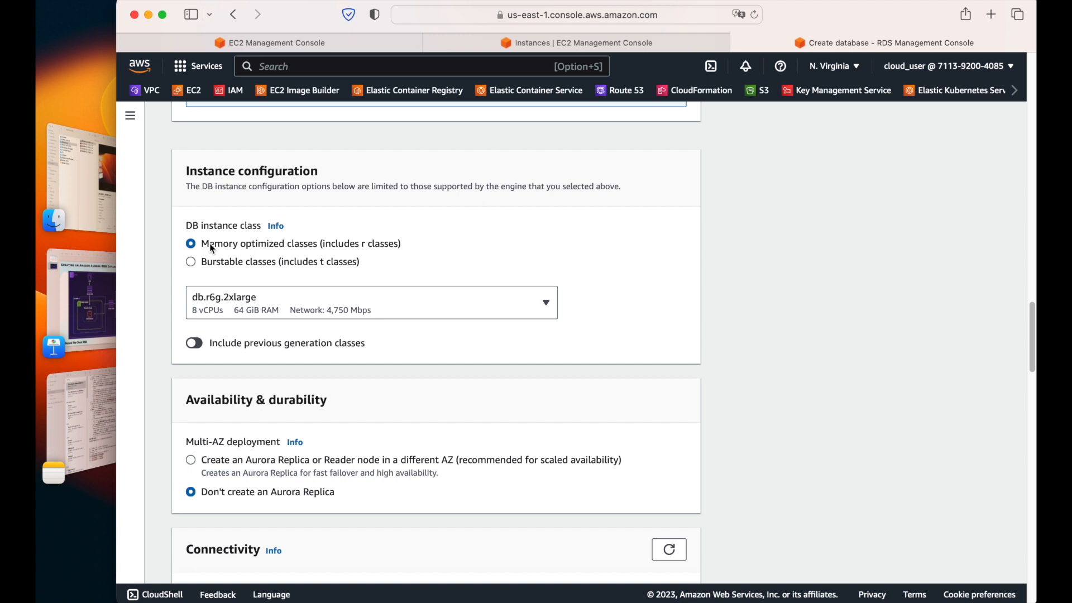
left_click_drag(208, 249, 414, 240)
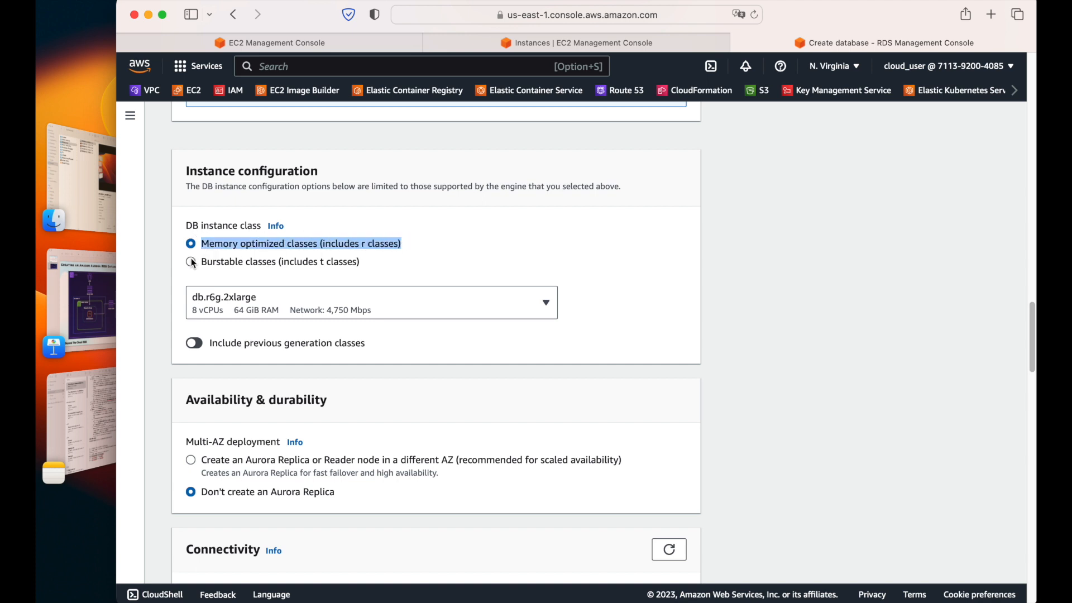
left_click(207, 263)
left_click(268, 319)
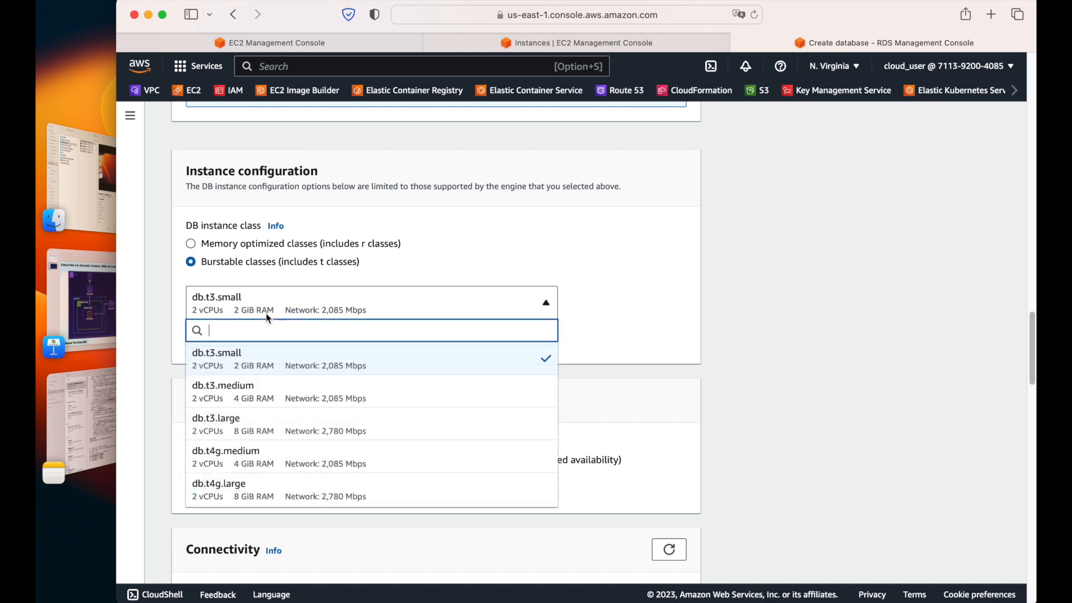
left_click(595, 288)
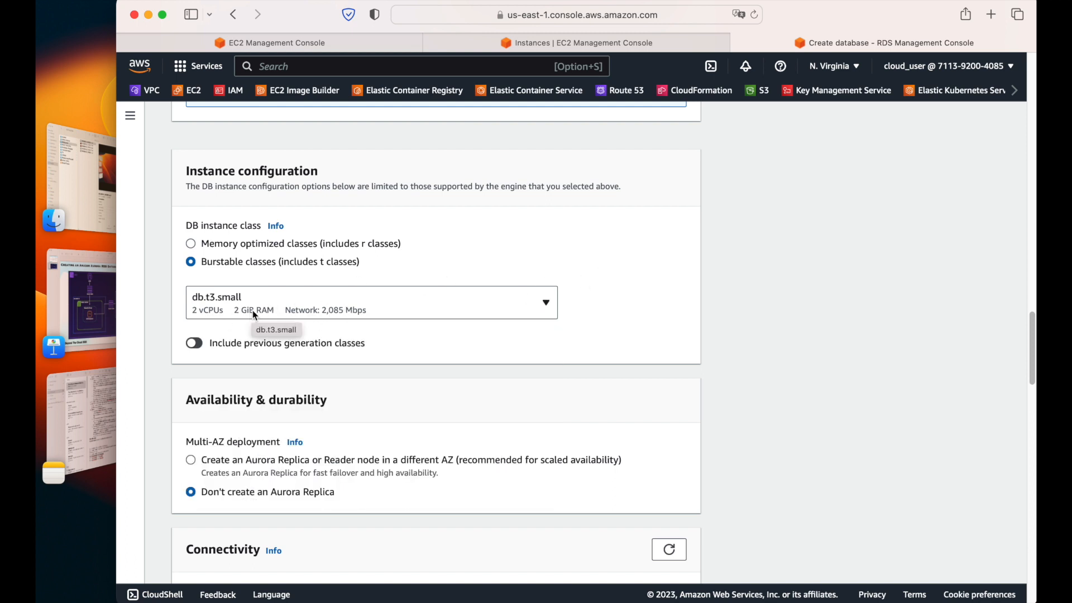
Review the availability and connectivity settings, keeping no Aurora Replica, the Default VPC, db-subnet-group and public access No
scroll(252, 310, "down", 5)
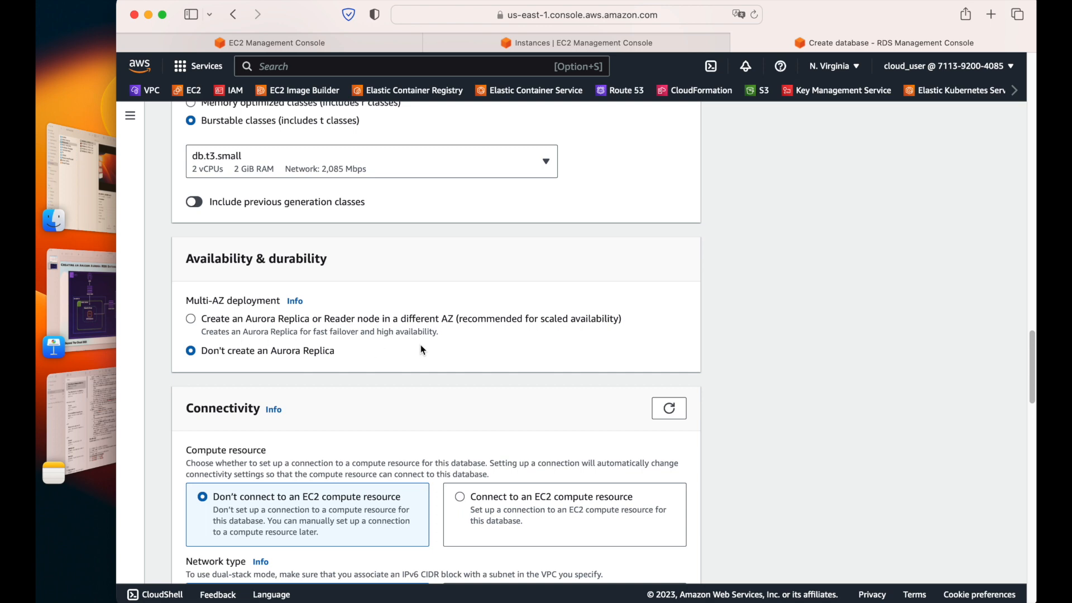
scroll(422, 350, "down", 5)
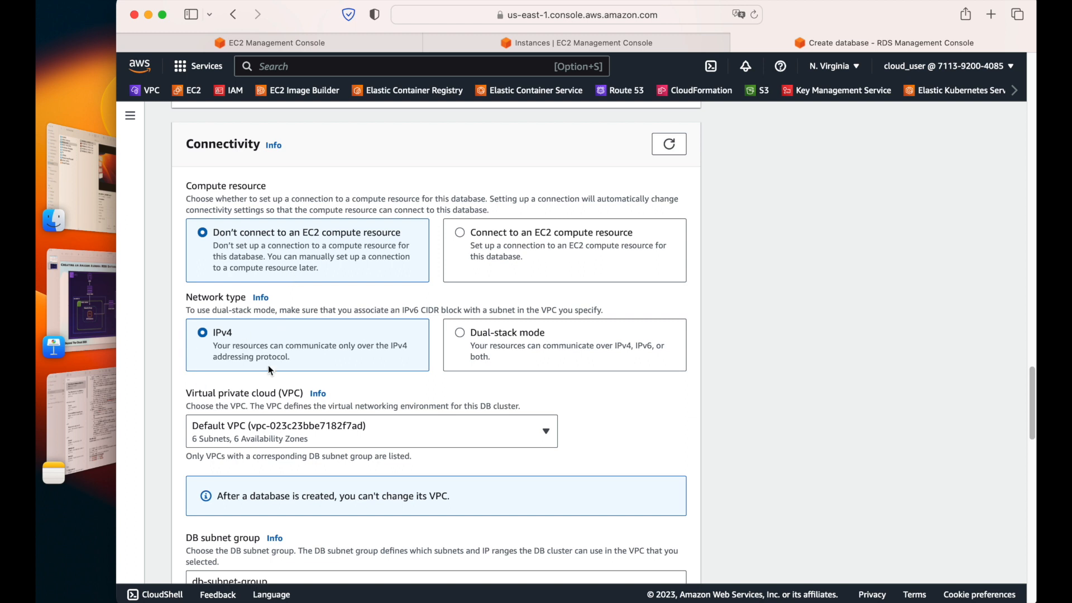
scroll(330, 375, "down", 1)
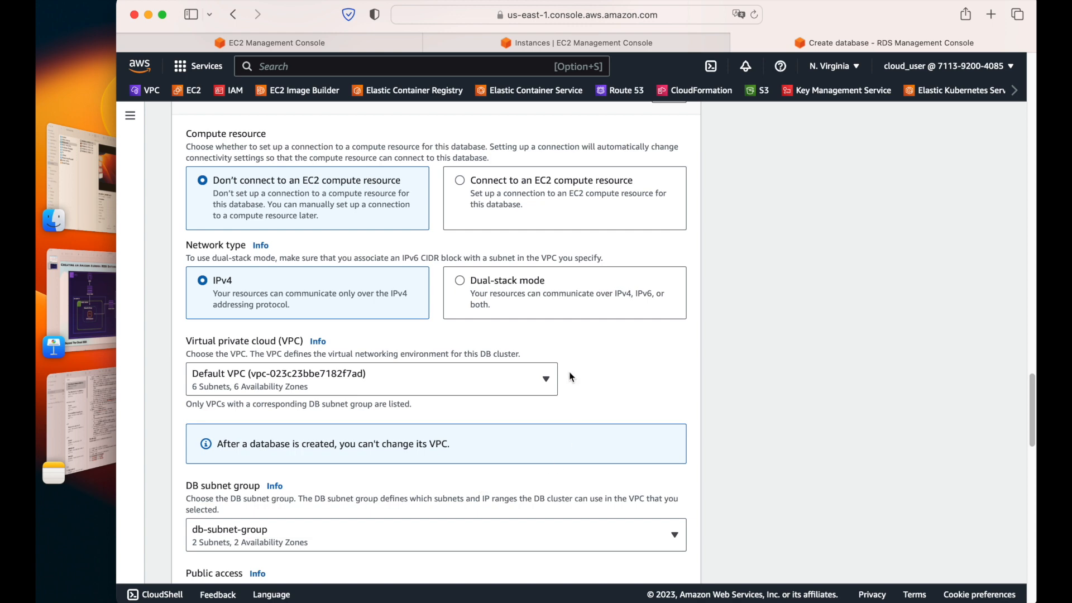
scroll(385, 475, "down", 2)
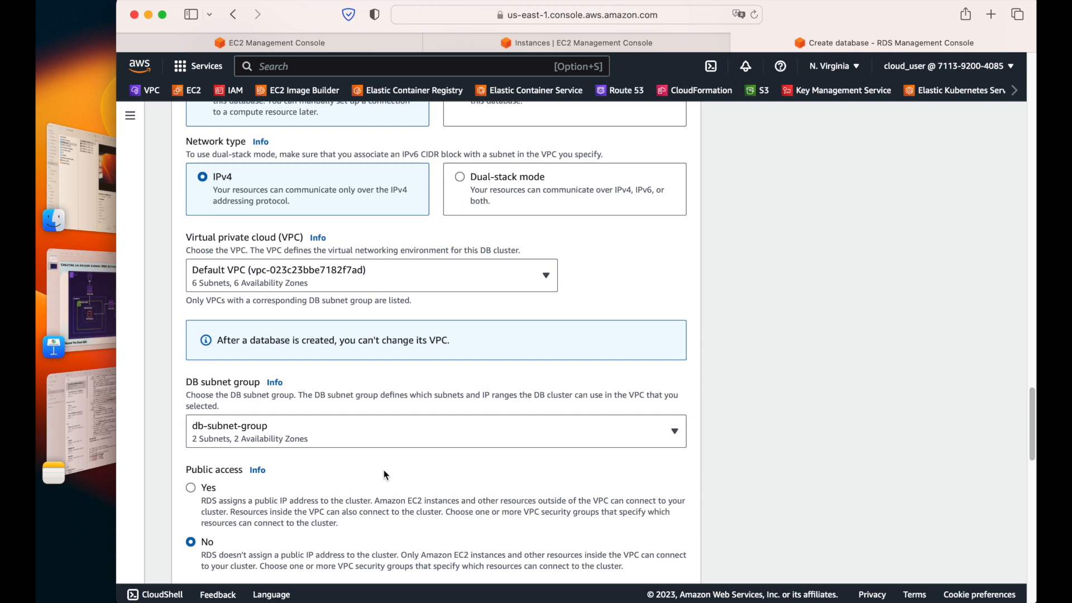
scroll(294, 438, "down", 2)
left_click(293, 342)
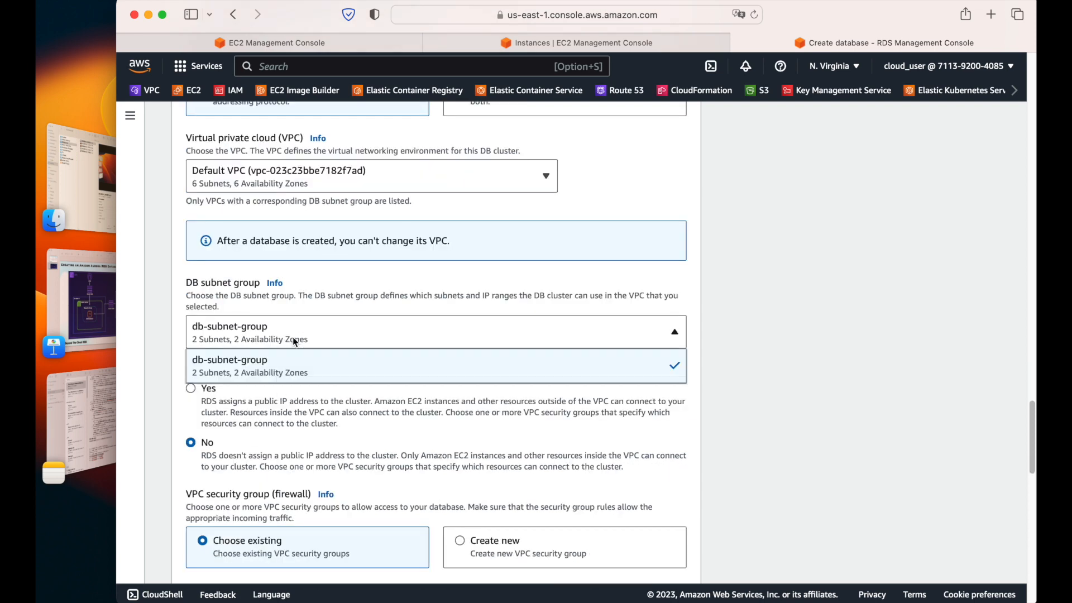
left_click(732, 313)
scroll(386, 379, "down", 1)
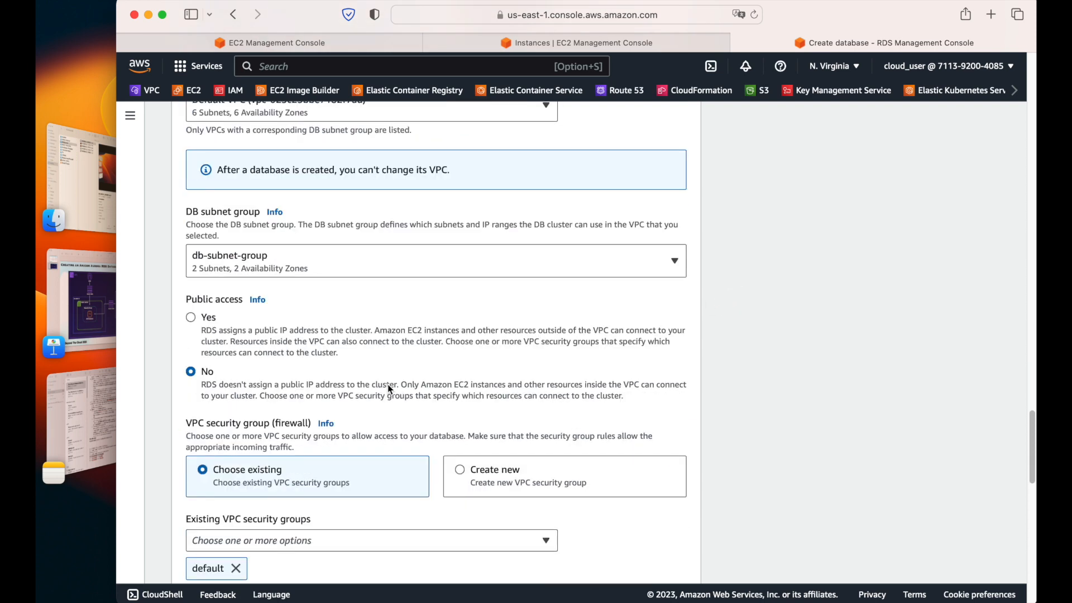
left_click_drag(185, 300, 220, 302)
scroll(372, 390, "down", 2)
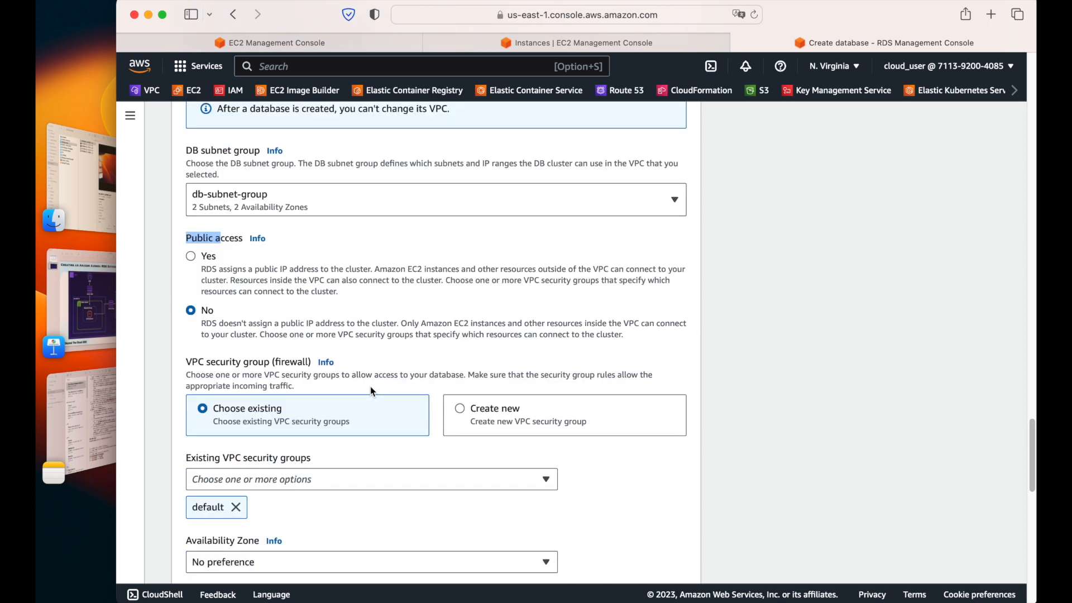
scroll(356, 391, "down", 1)
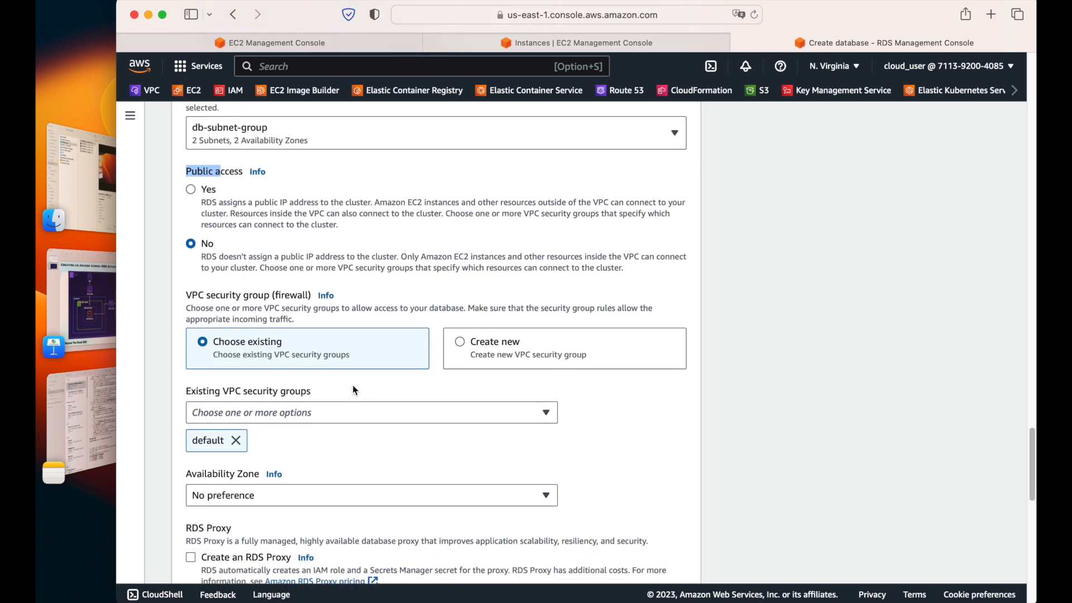
Use an existing VPC security group for the database, replacing default with db-security
left_click_drag(187, 296, 320, 298)
left_click(478, 355)
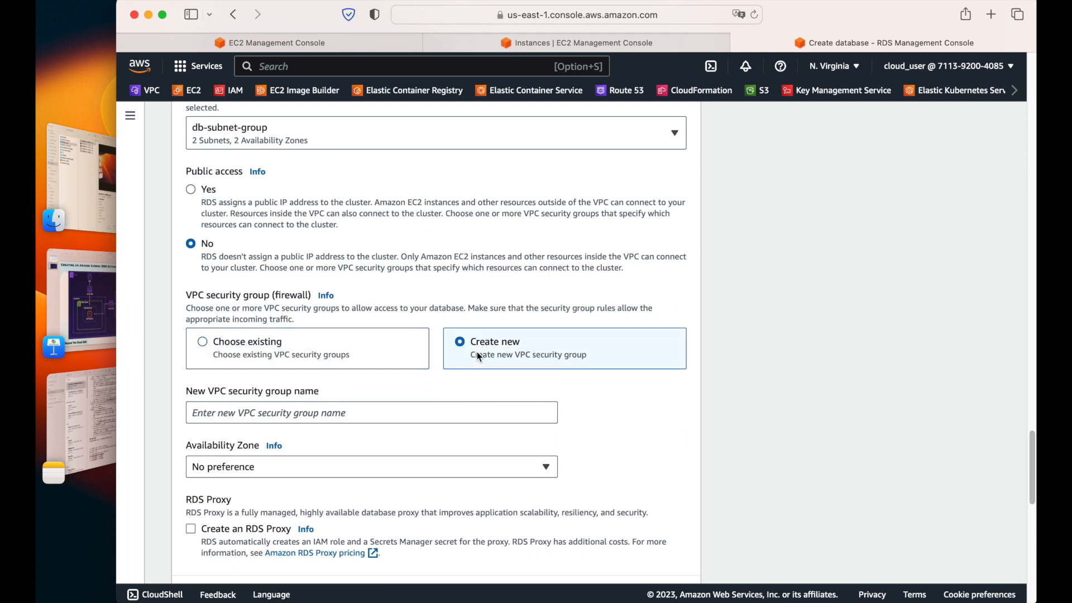
left_click(311, 357)
scroll(380, 388, "down", 2)
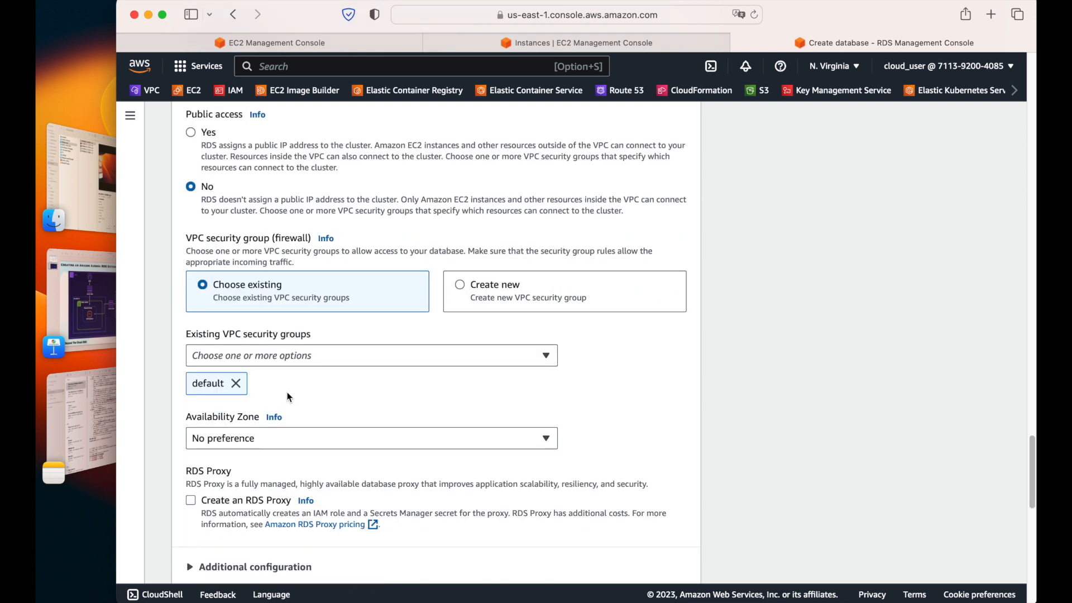
left_click(237, 384)
left_click(368, 358)
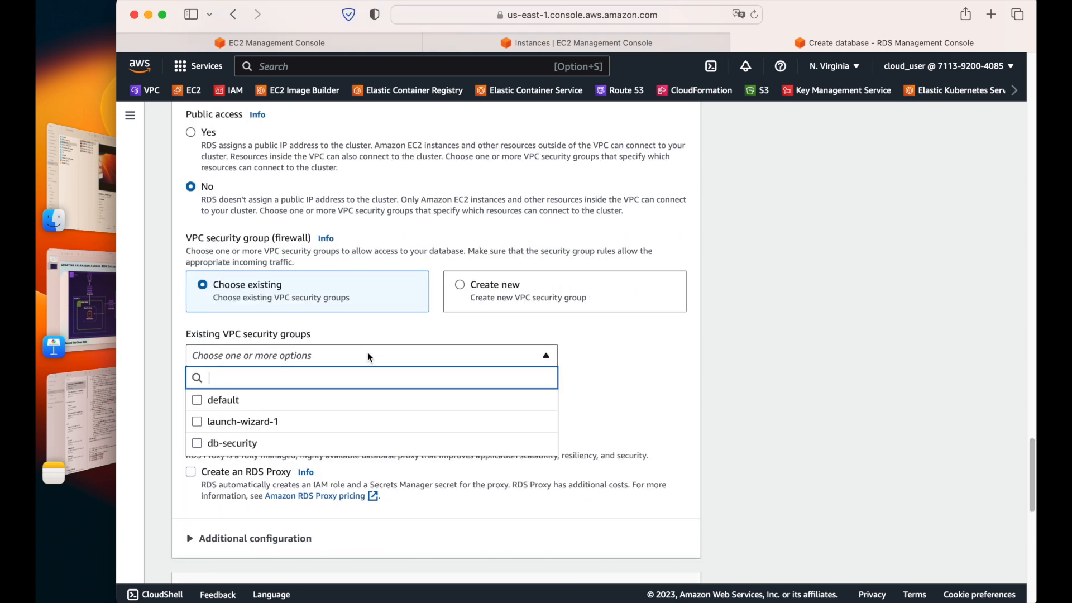
left_click(225, 446)
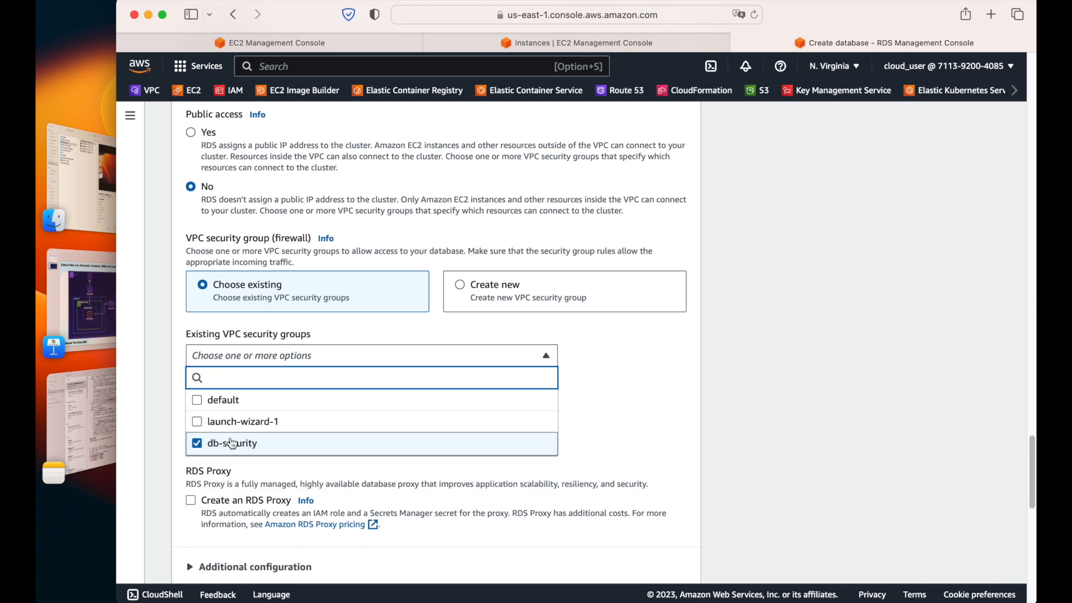
left_click(616, 401)
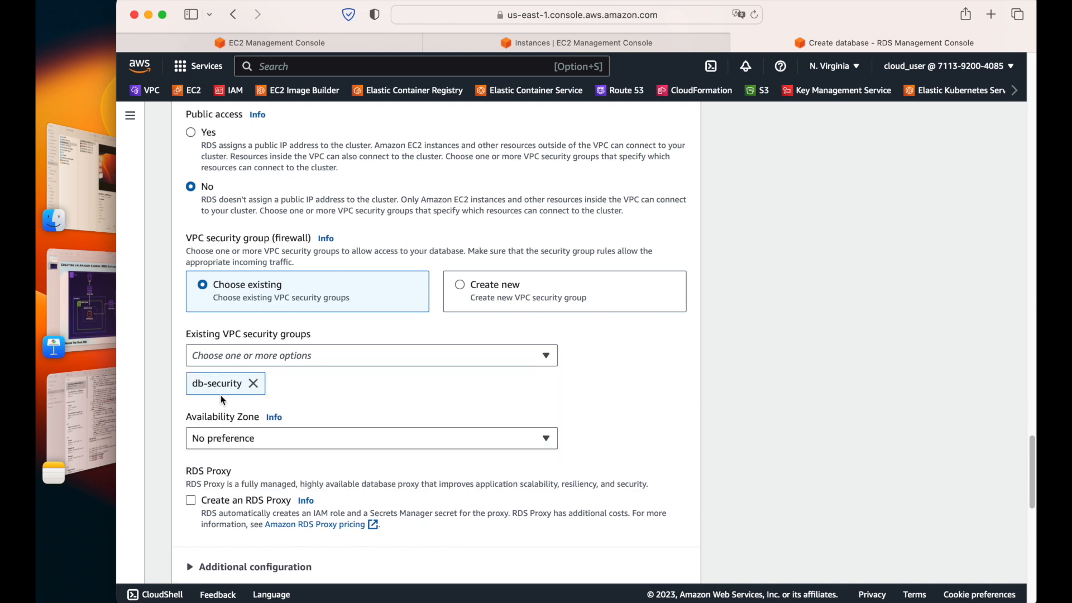
Check the Availability Zone choices and the database port in the additional connectivity configuration, keeping No preference for the zone
scroll(397, 381, "down", 3)
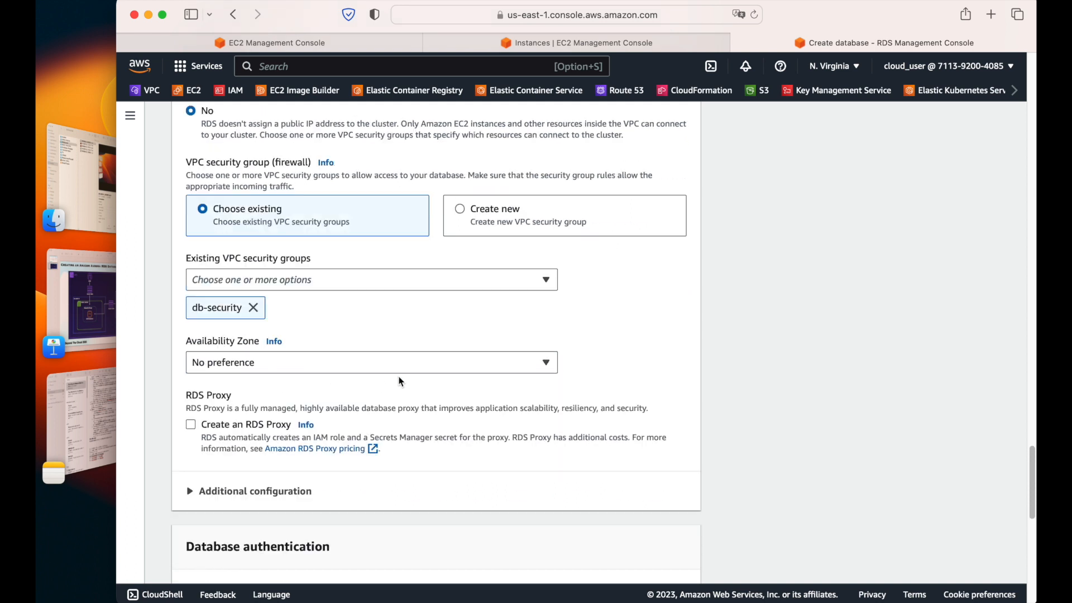
left_click(219, 369)
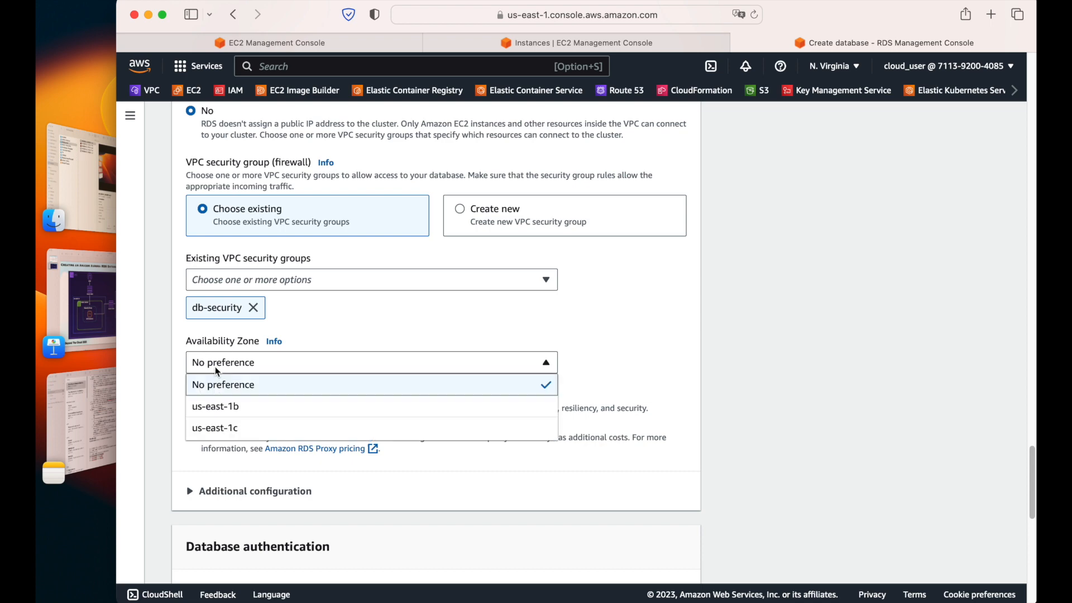
left_click(600, 343)
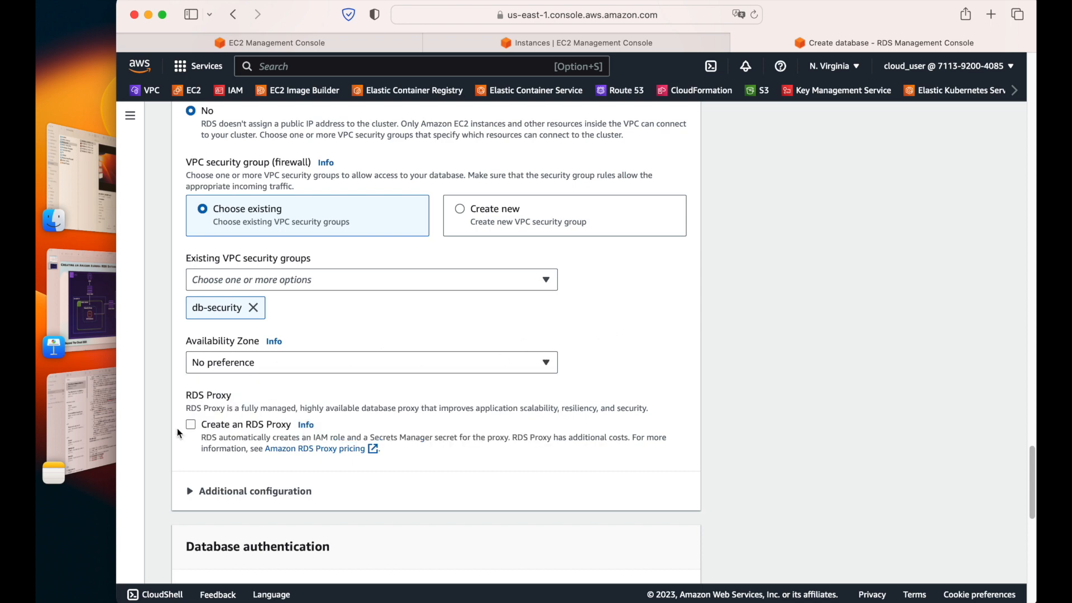
scroll(461, 385, "down", 8)
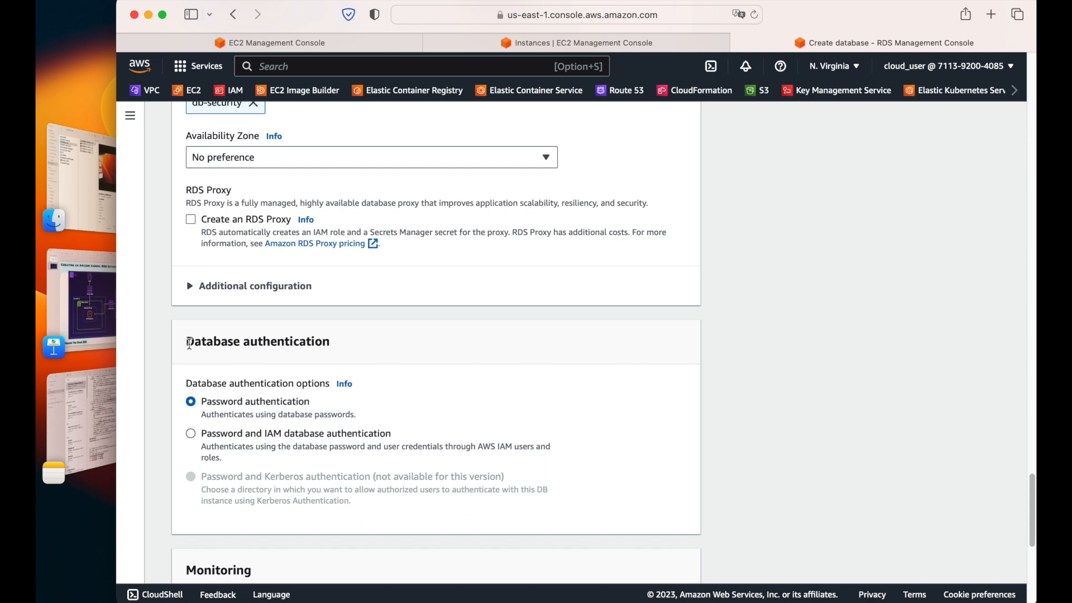
left_click(223, 287)
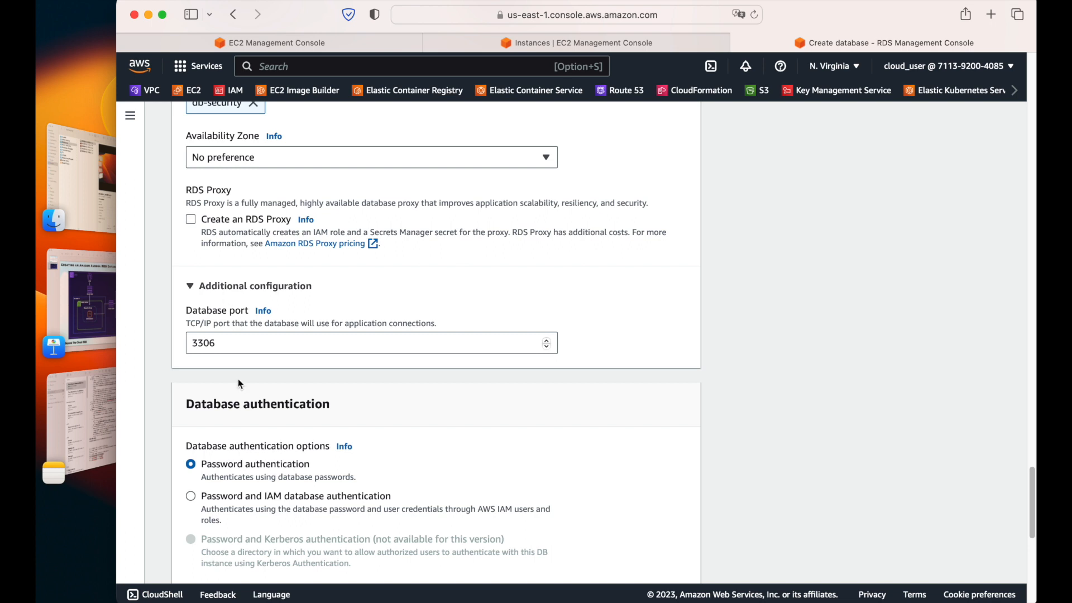
left_click(206, 293)
left_click(203, 290)
left_click(210, 294)
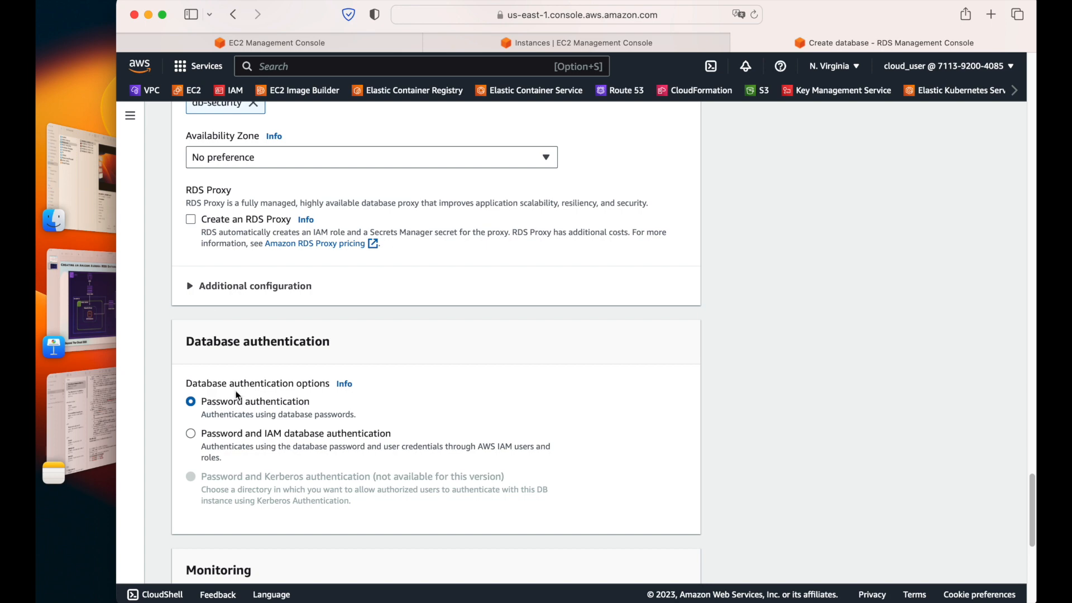
Review the authentication and monitoring settings, keeping password authentication and Enhanced monitoring at 60 seconds granularity
scroll(215, 335, "down", 3)
left_click_drag(202, 304, 306, 305)
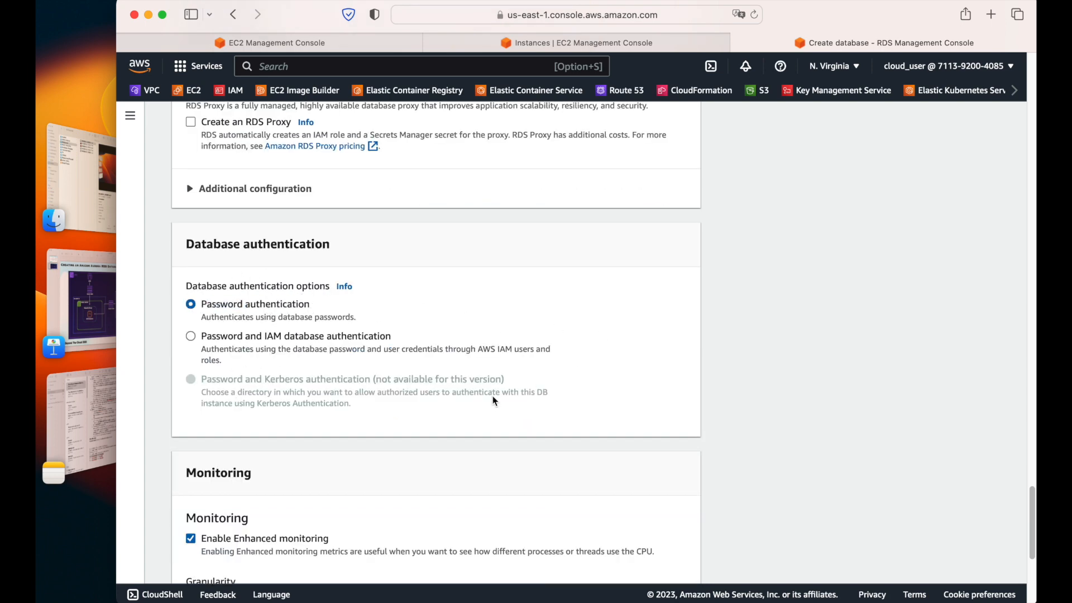
scroll(491, 396, "down", 5)
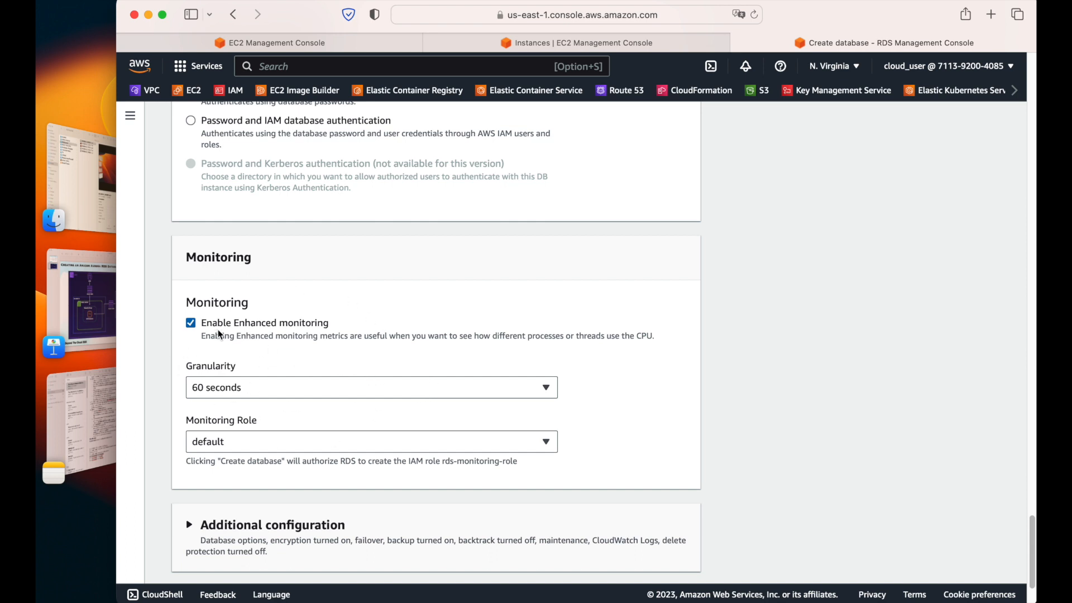
scroll(317, 362, "down", 3)
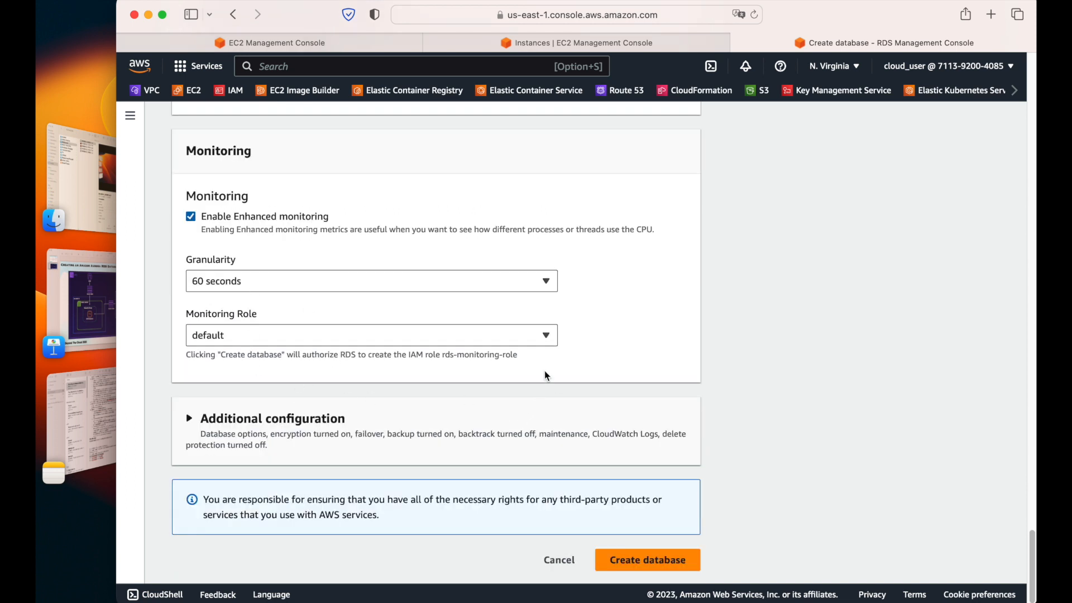
Create the database, decline saving the password in the browser and close the suggested add-ons
left_click(669, 556)
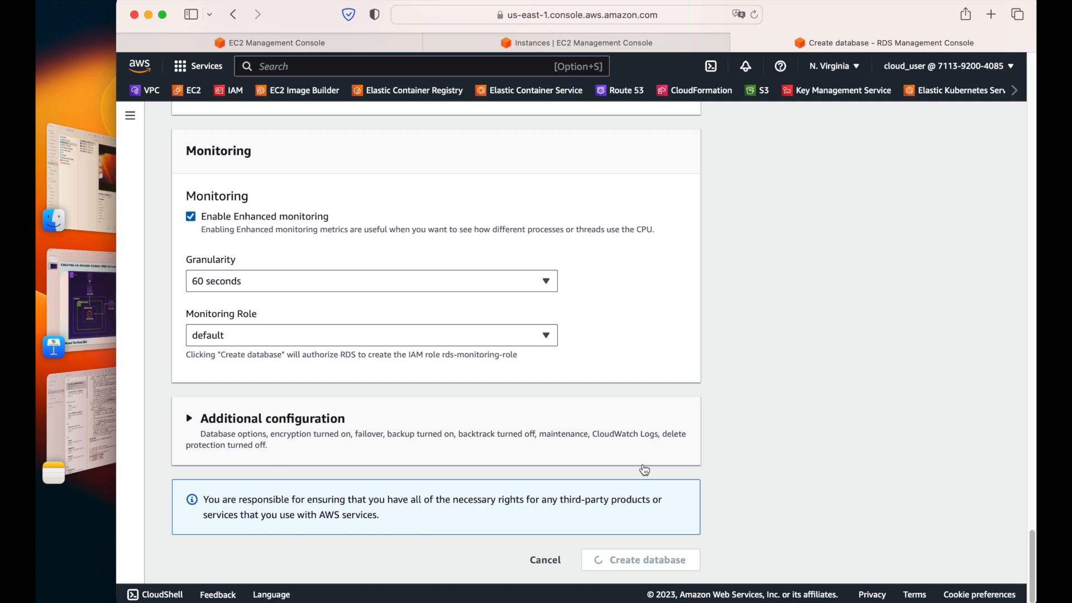
scroll(644, 470, "up", 20)
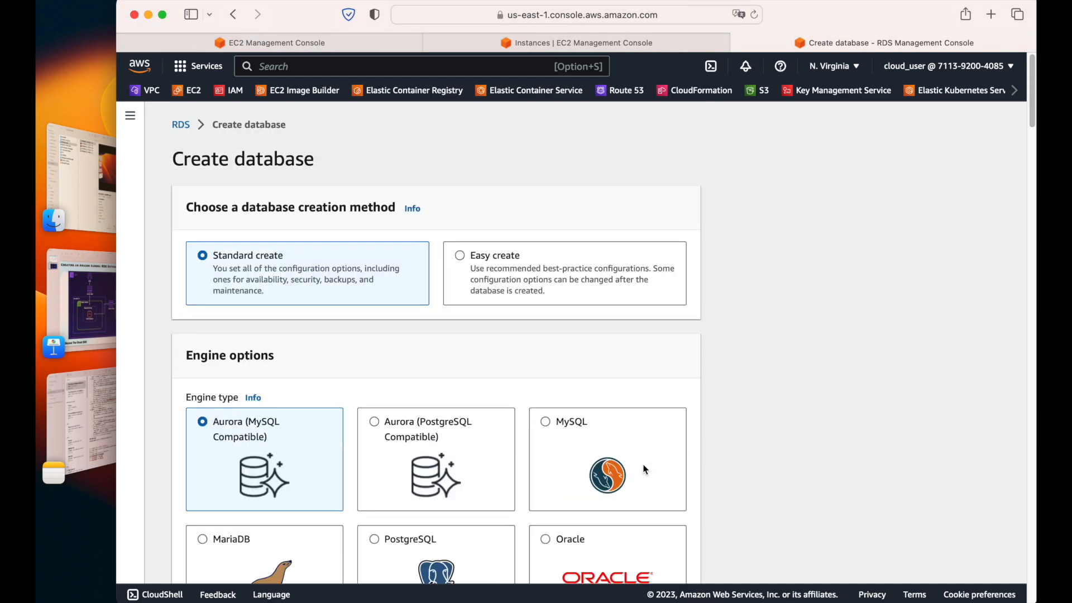
scroll(718, 394, "down", 20)
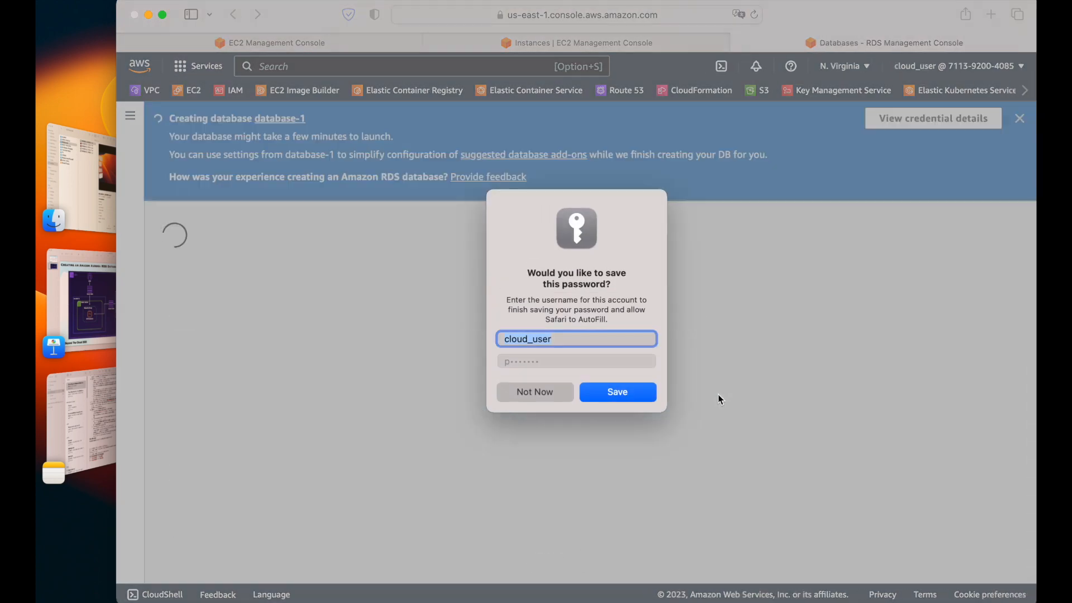
left_click(554, 393)
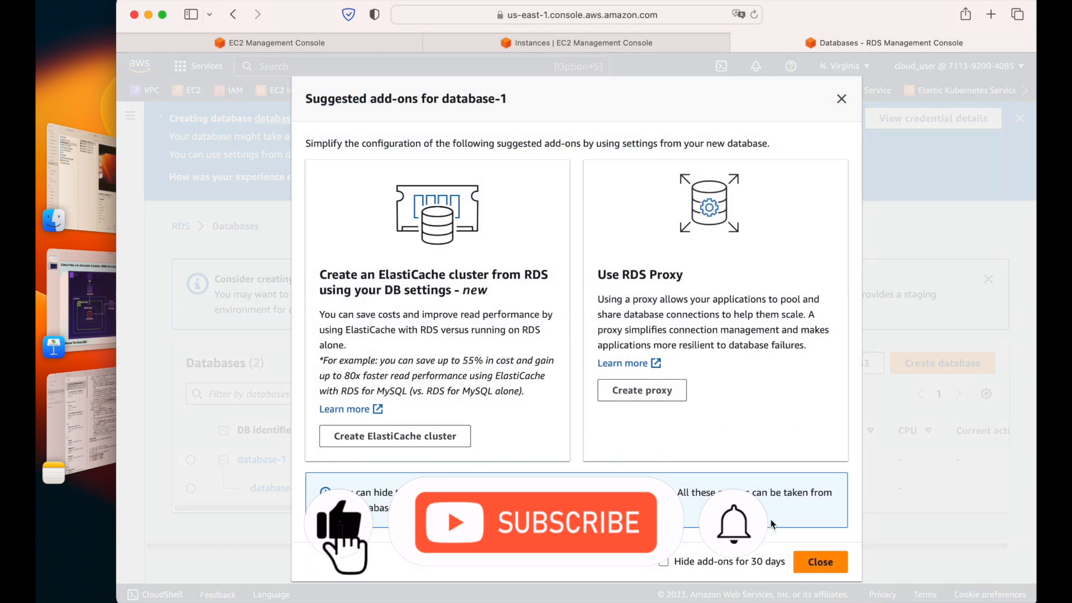
left_click(822, 564)
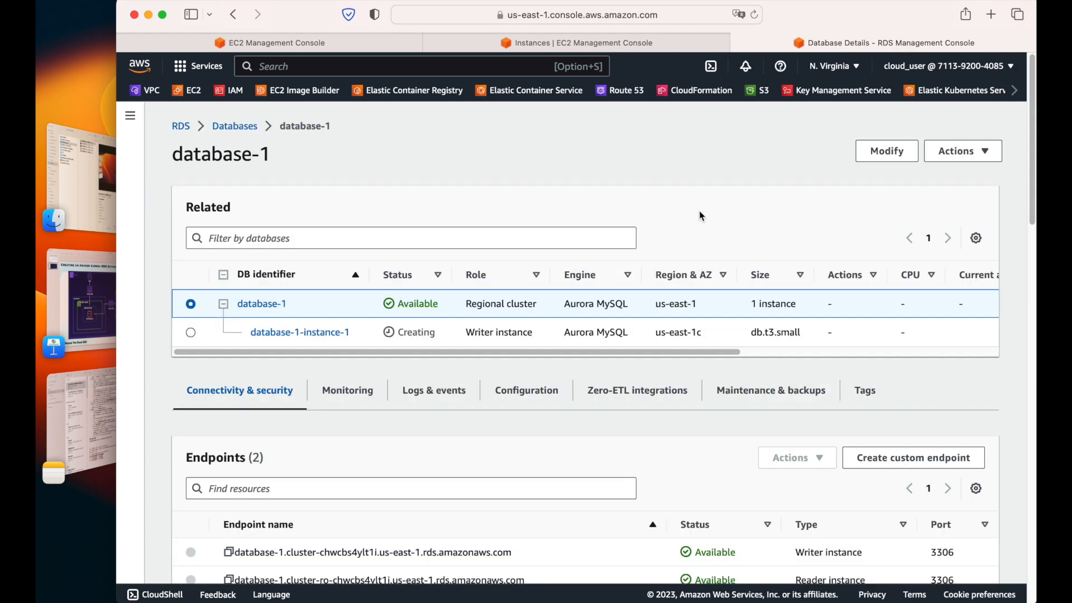
Examine the endpoints and IAM role settings on the details page of the database-1 cluster
scroll(642, 438, "down", 3)
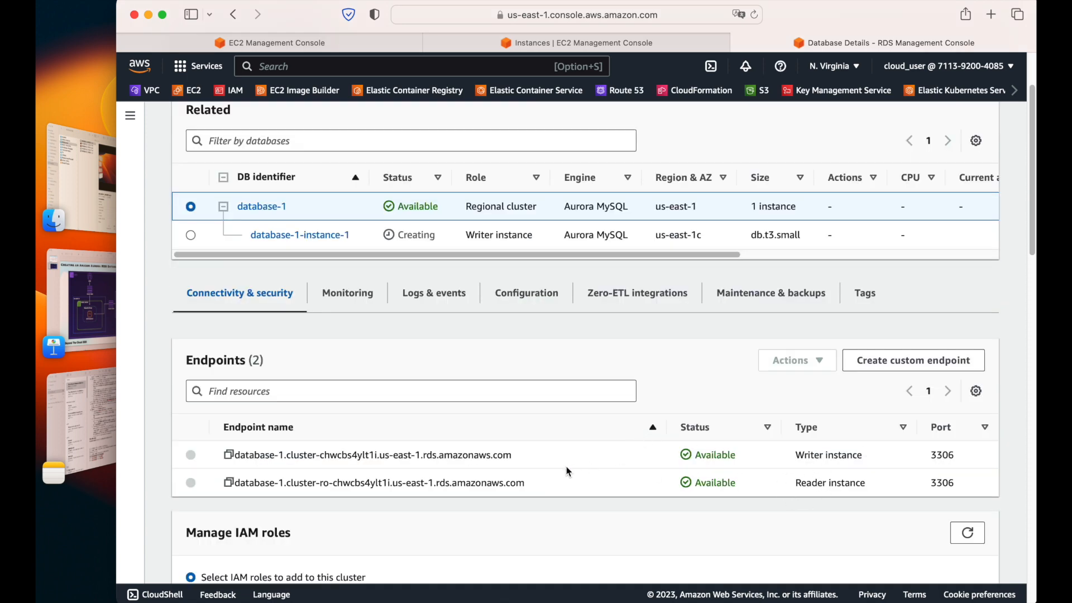
scroll(533, 475, "down", 5)
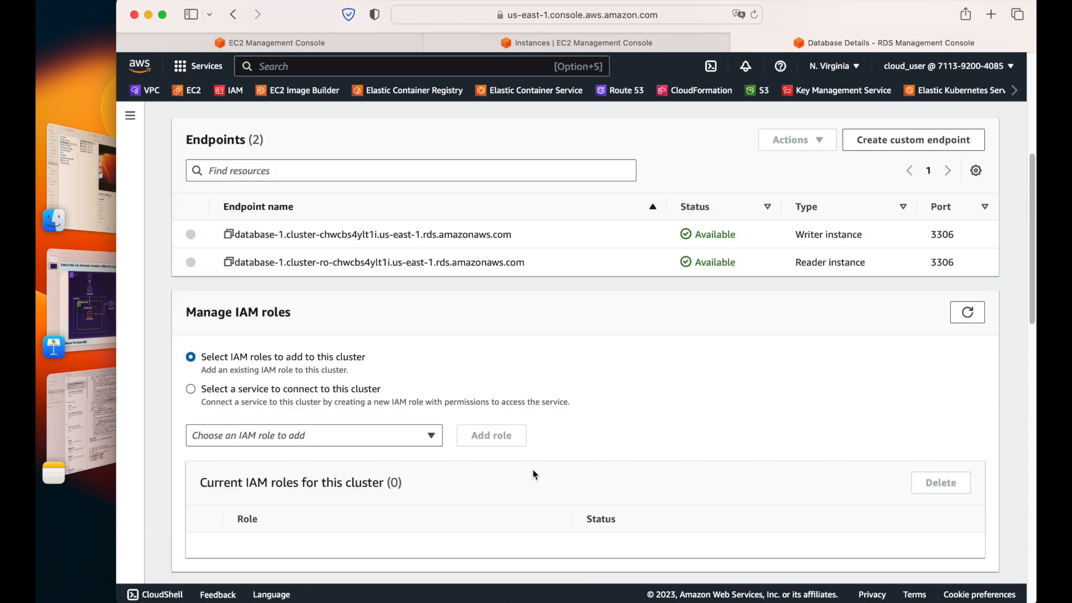
scroll(533, 474, "up", 8)
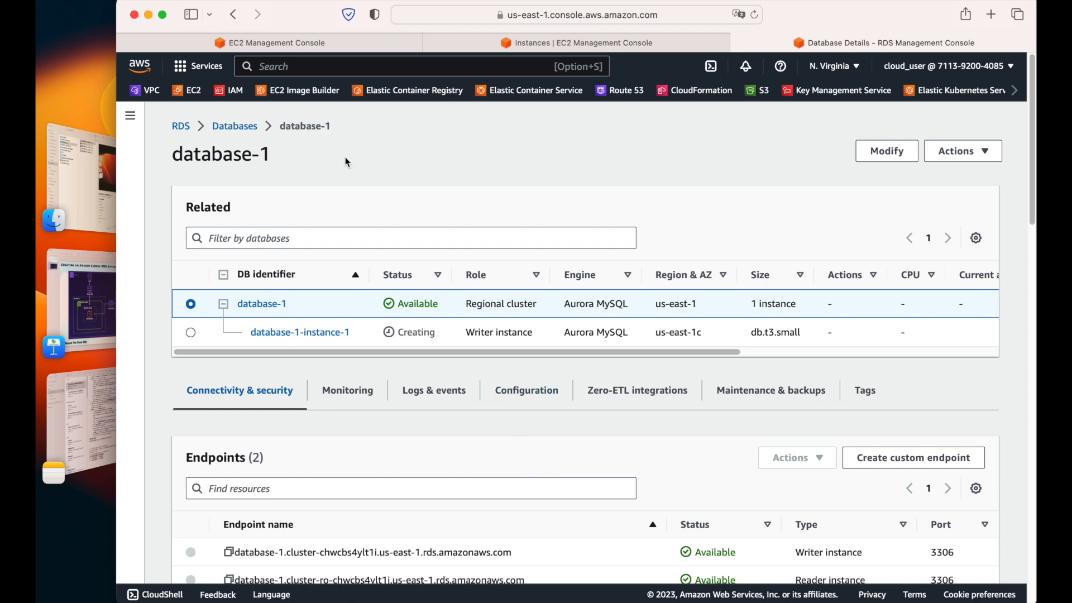
Check the architecture diagram slide and connect to the Bastion-host instance through EC2 Instance Connect as ec2-user
left_click(521, 45)
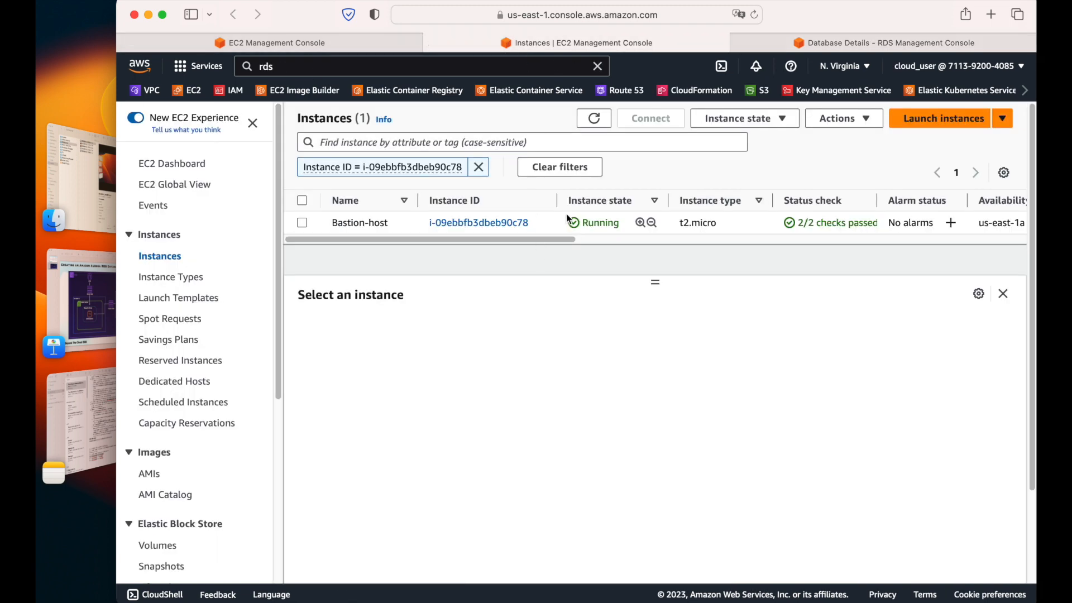
left_click(331, 224)
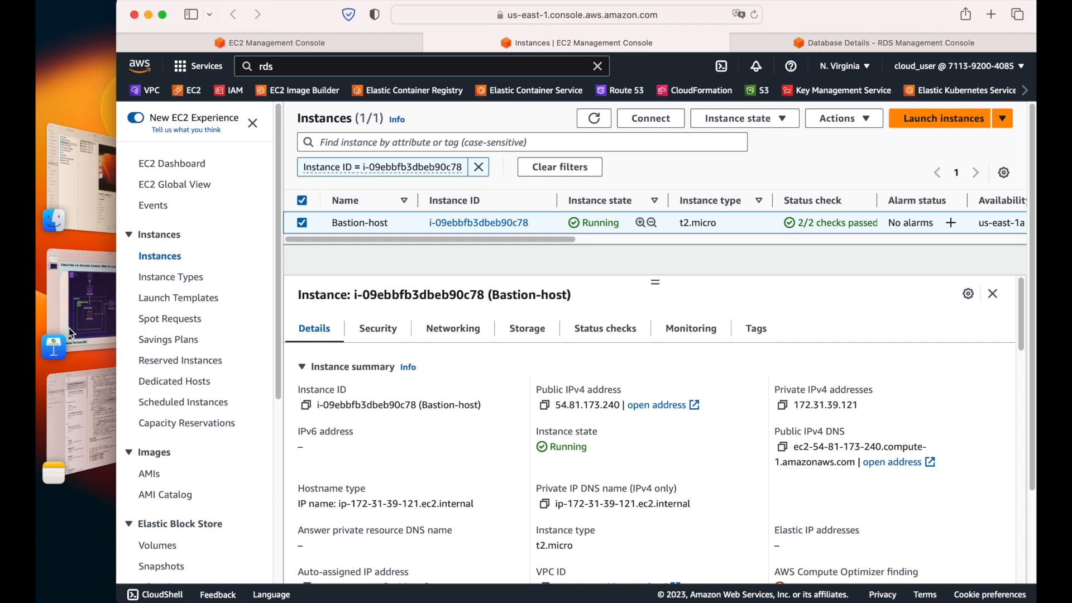
left_click(101, 317)
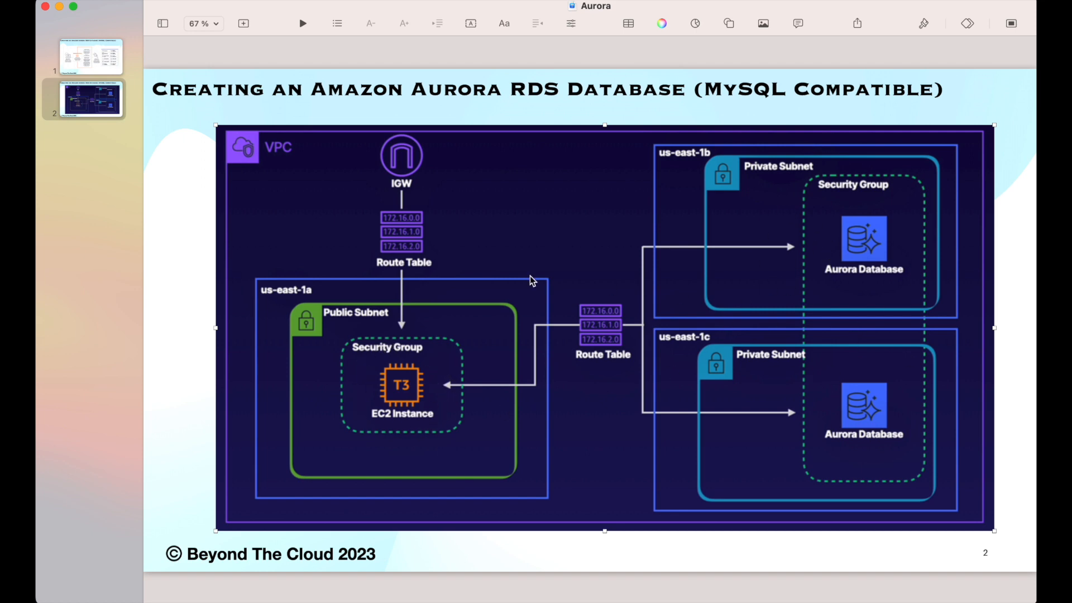
mouse_move(38, 237)
left_click(112, 283)
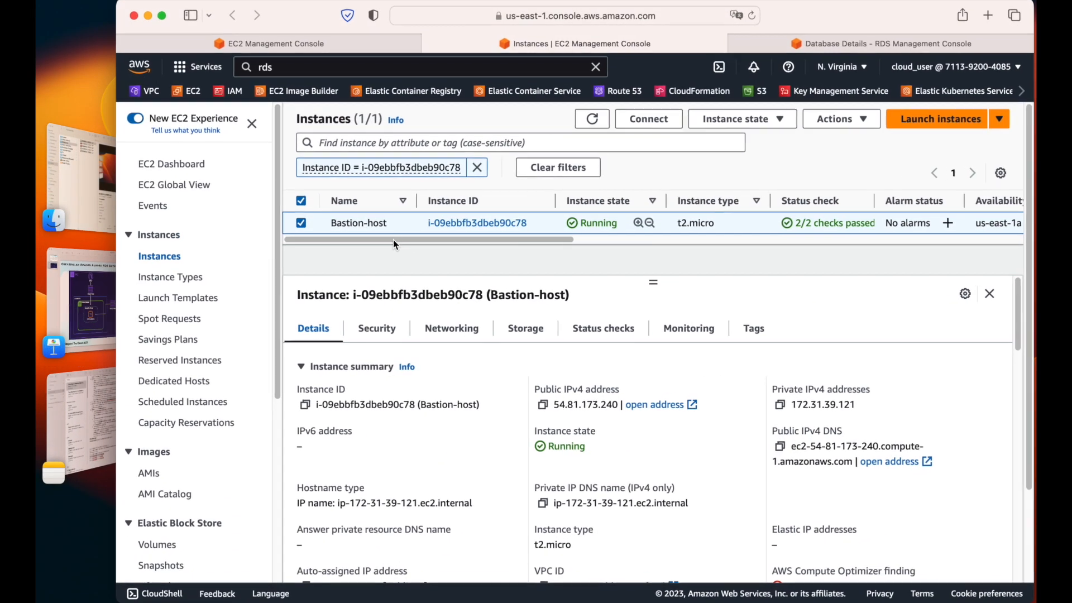
left_click(657, 118)
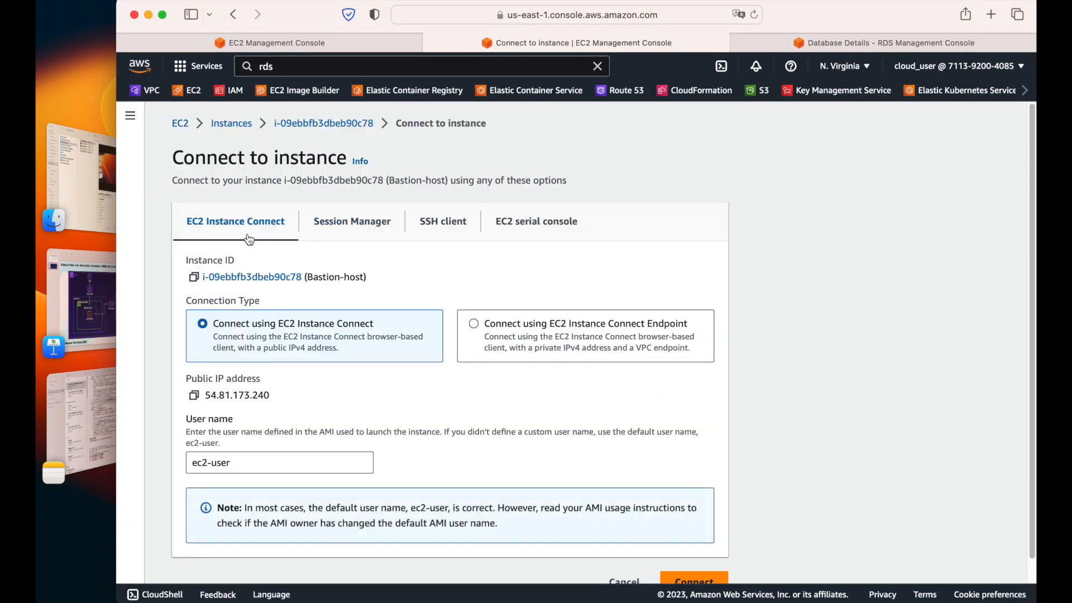
scroll(410, 307, "down", 1)
left_click(694, 558)
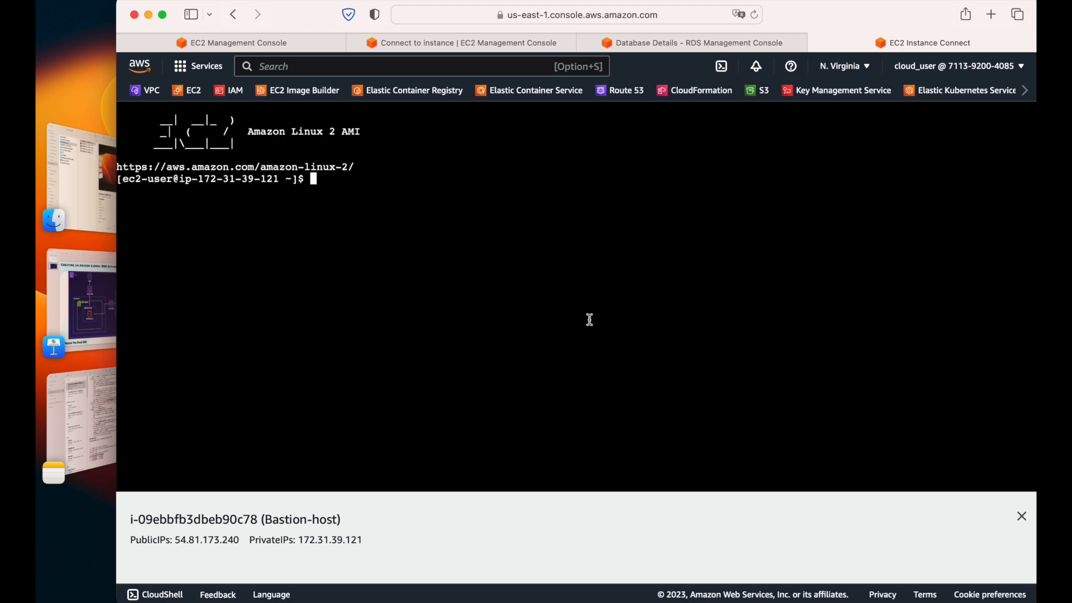
Test the mysql command on the bastion host and run sudo amazon-linux-extras install epel -y
type("mysql")
key("Return")
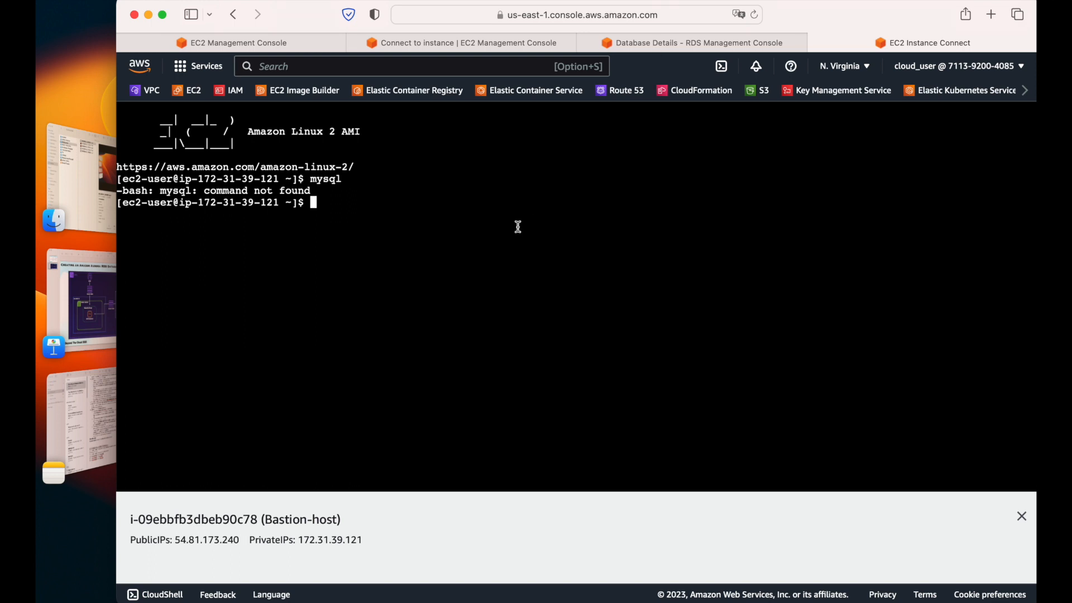
type("sudo amazon-linux-extras install epel -y")
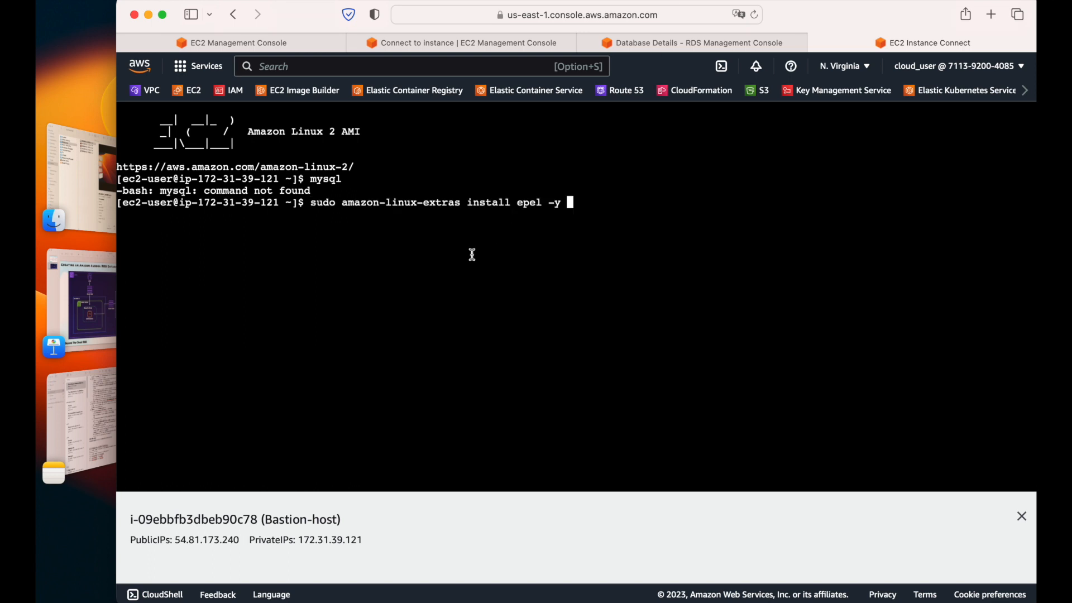
key("Return")
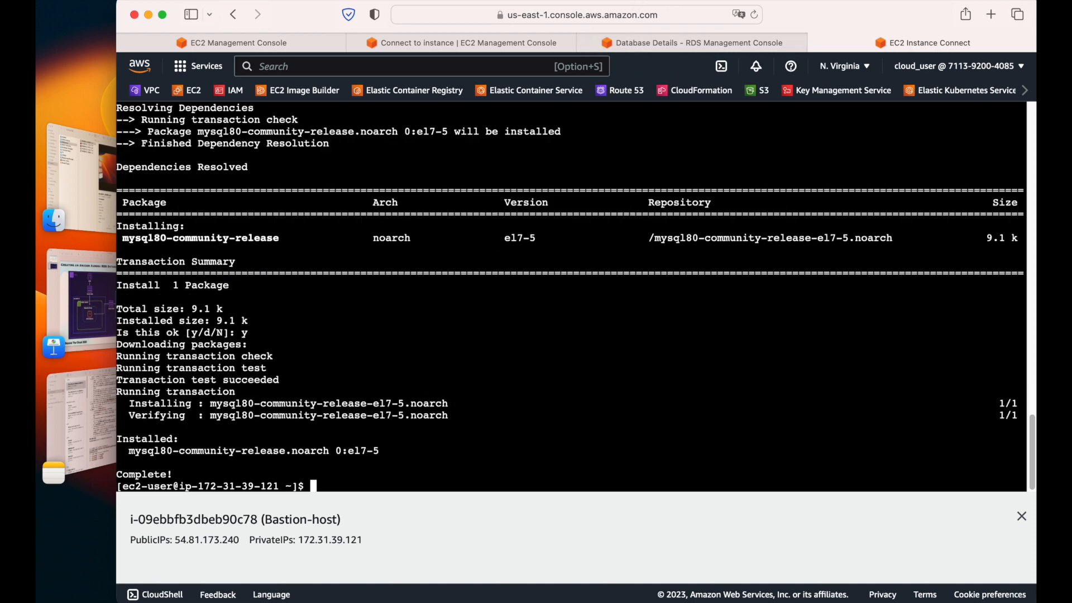
key("Up")
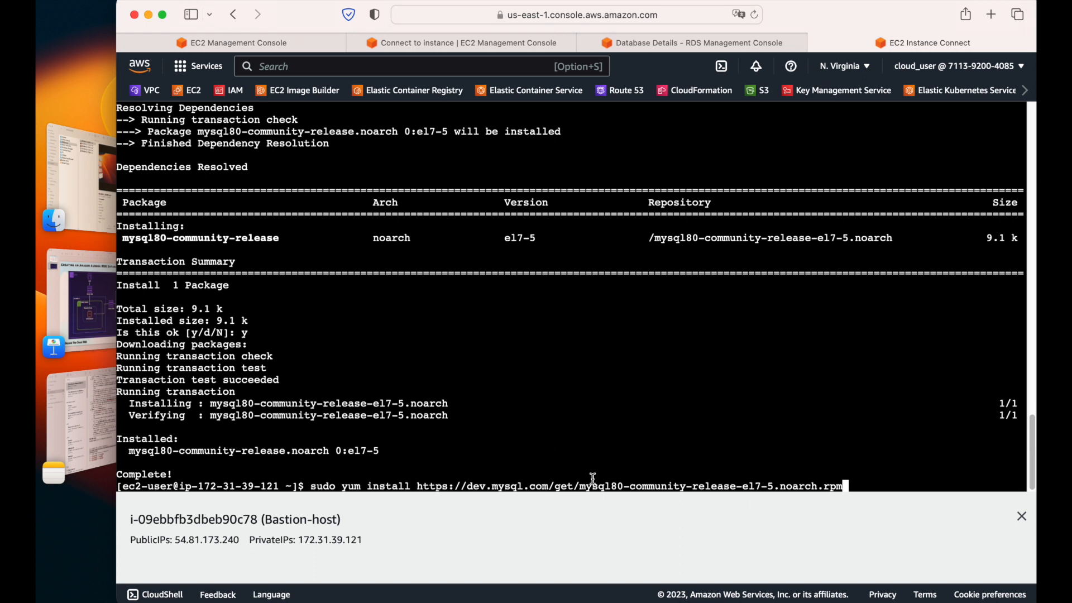
key("Return")
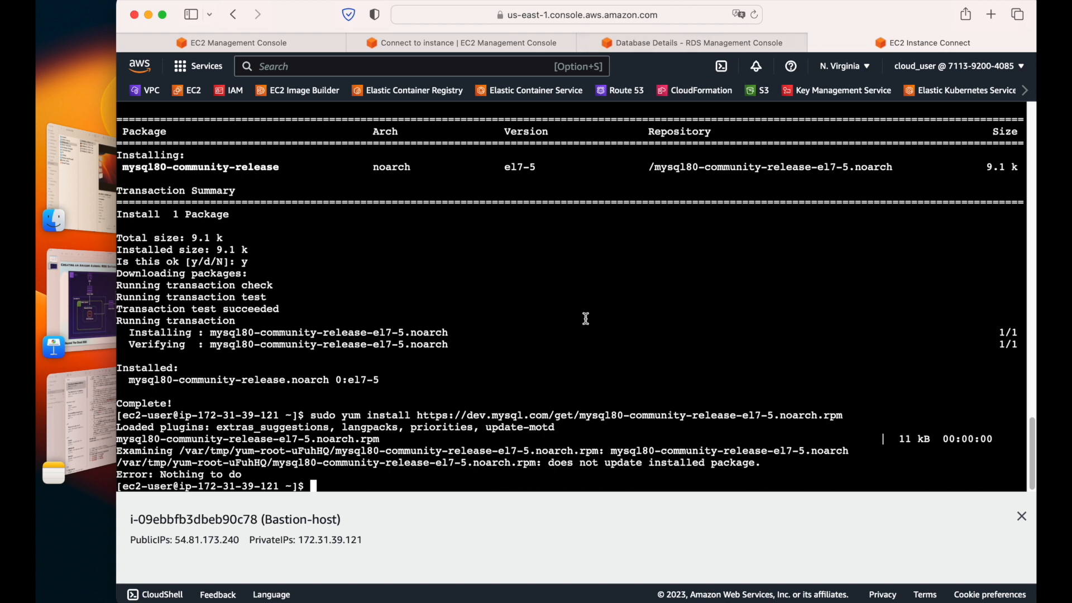
type("sudo yum install mysql-community-server")
key("Return")
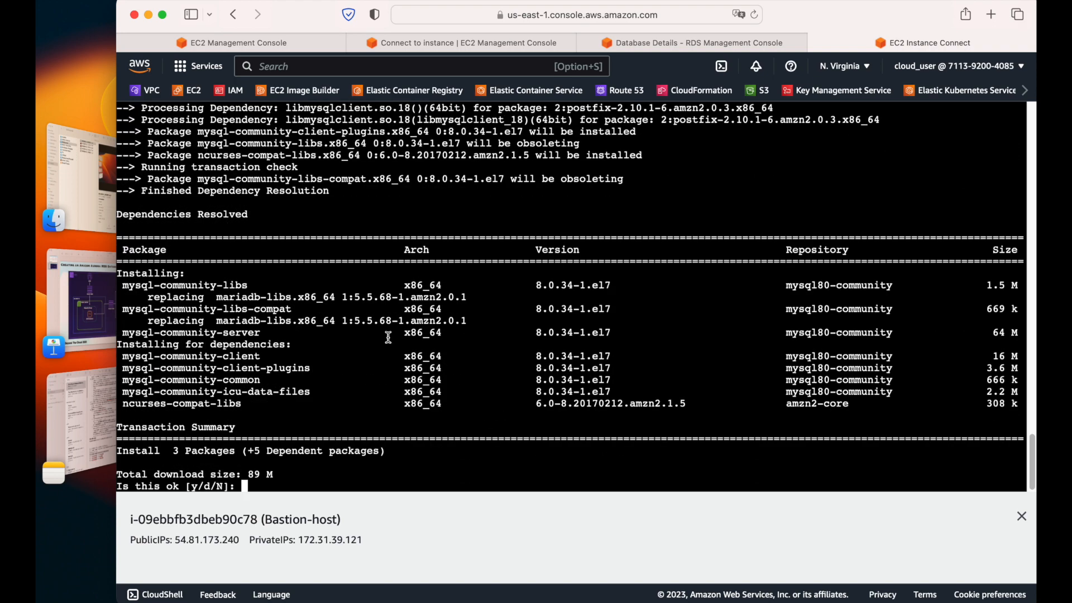
type("y")
key("Return")
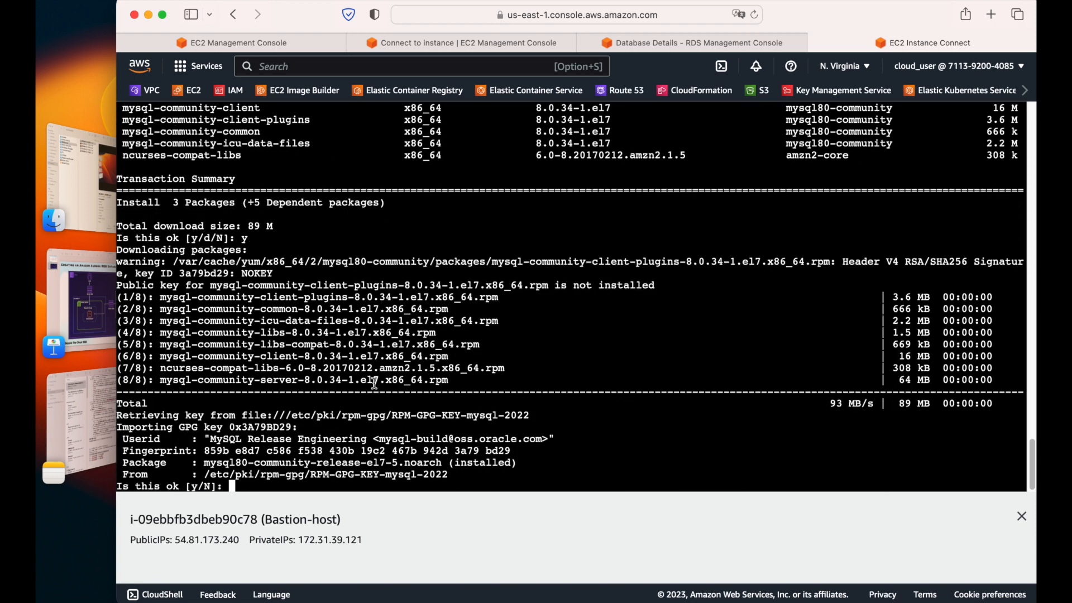
type("y")
key("Return")
type("y")
key("Return")
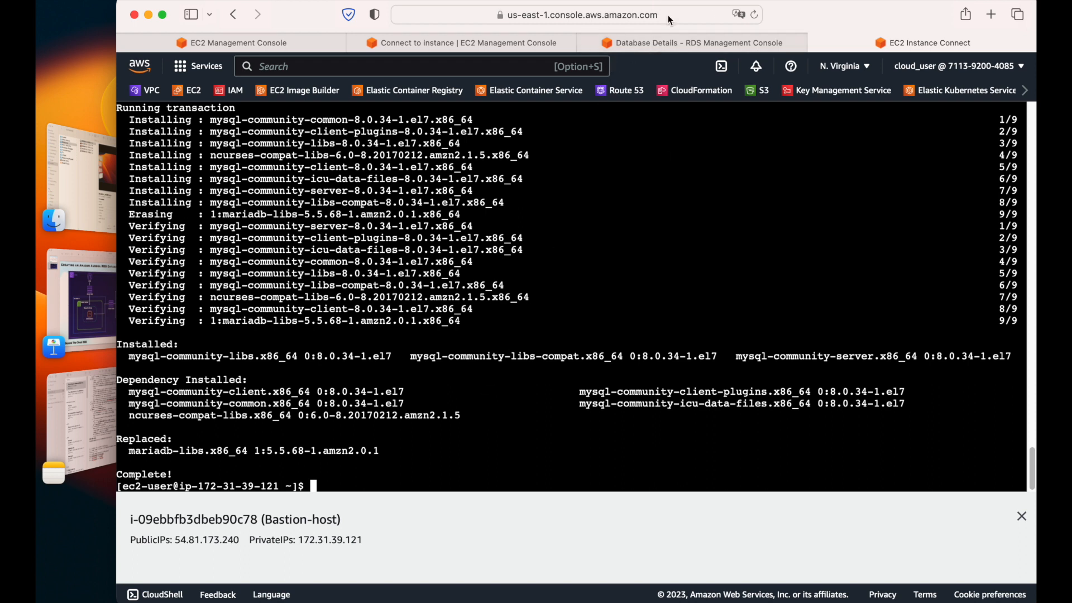
Enable the mysqld service and start it with systemctl on the bastion host
type("sudo systemctl enable mysqld")
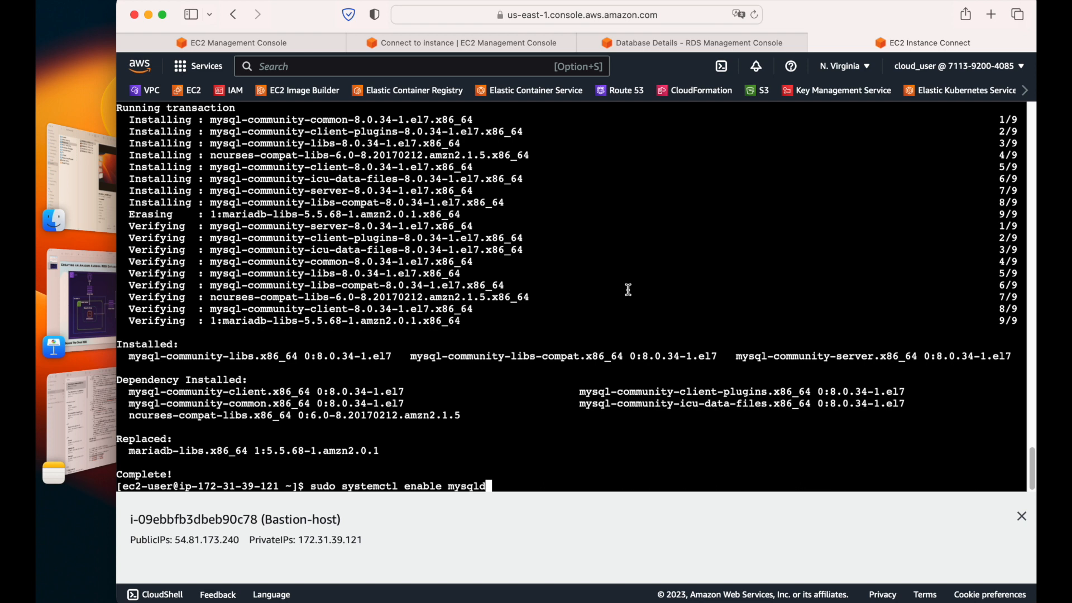
key("Return")
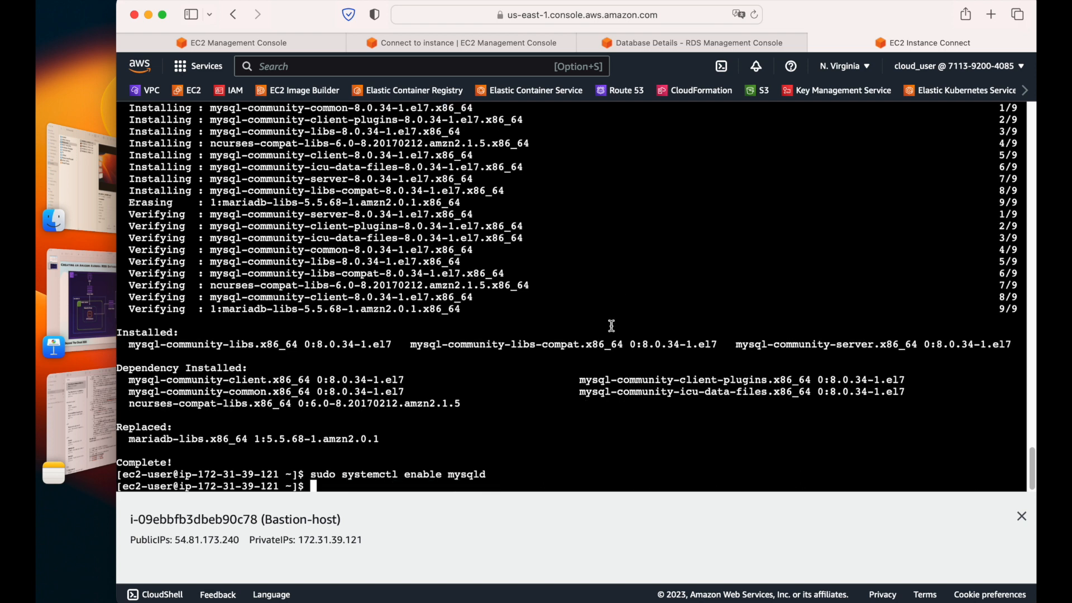
key("Up")
key("Left")
key("Left")
key("Left")
key("Left")
key("Left")
key("Left")
key("Left")
key("Left")
key("Left")
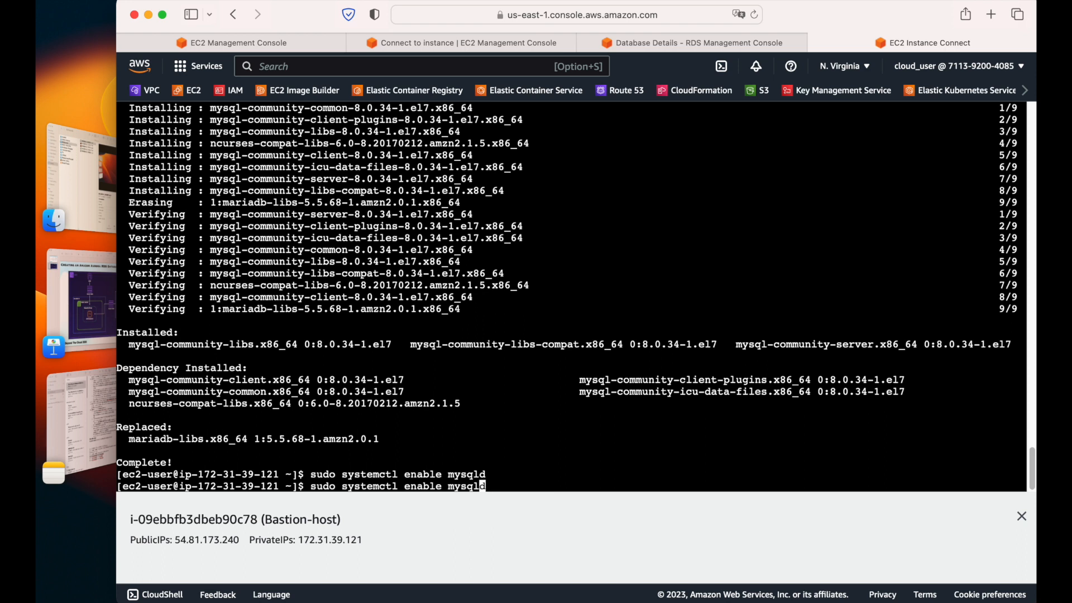
key("Right")
key("Right")
key("BackSpace")
key("BackSpace")
key("BackSpace")
key("BackSpace")
key("BackSpace")
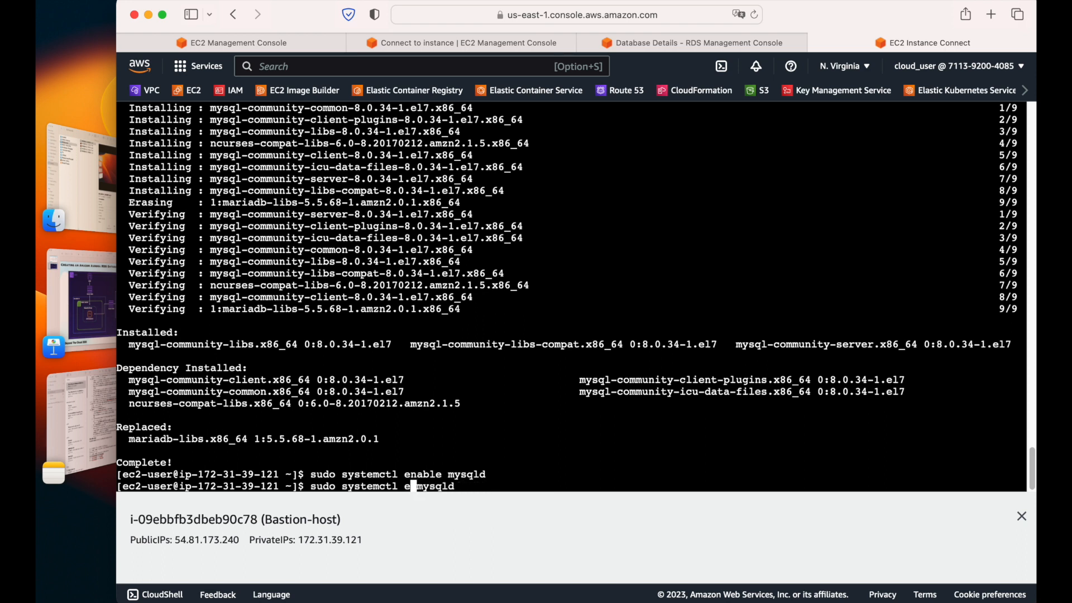
key("BackSpace")
type("start")
key("Return")
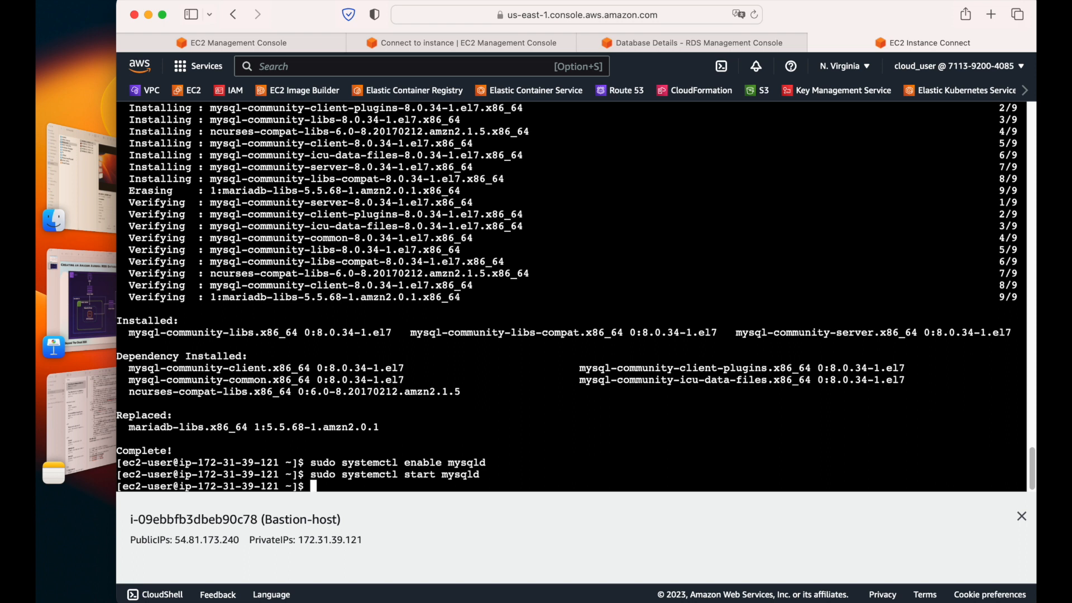
Check the status of the mysqld service with sudo systemctl status mysqld
key("Up")
key("Left")
key("Left")
key("Left")
key("Left")
key("Left")
key("Left")
key("Left")
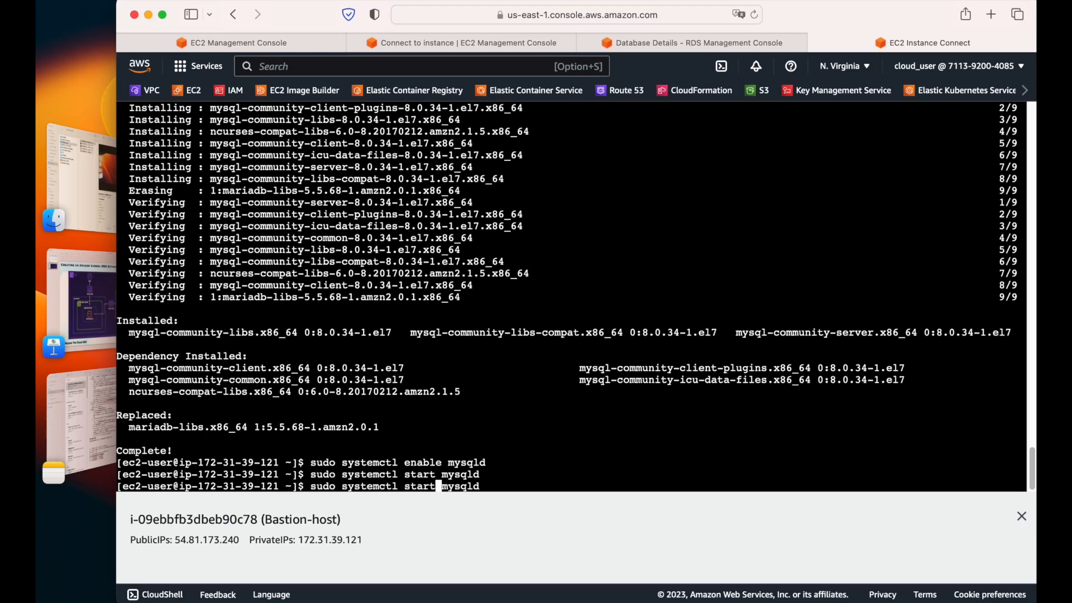
key("BackSpace")
key("BackSpace")
key("BackSpace")
type("atus")
key("Return")
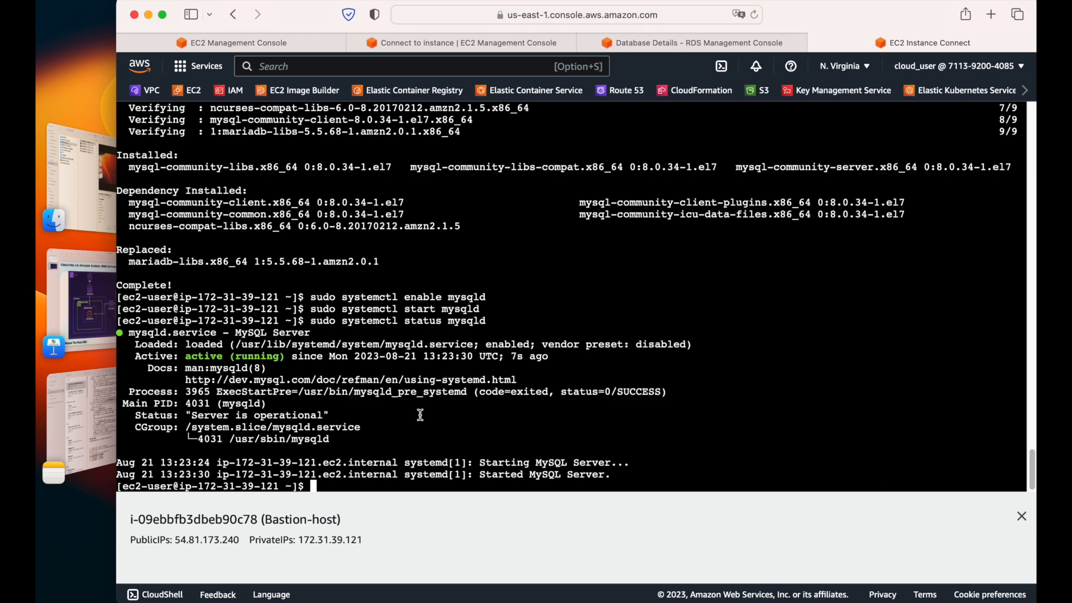
Review the architecture diagram slide and copy the writer instance endpoint from the database-1 cluster details page
left_click(98, 313)
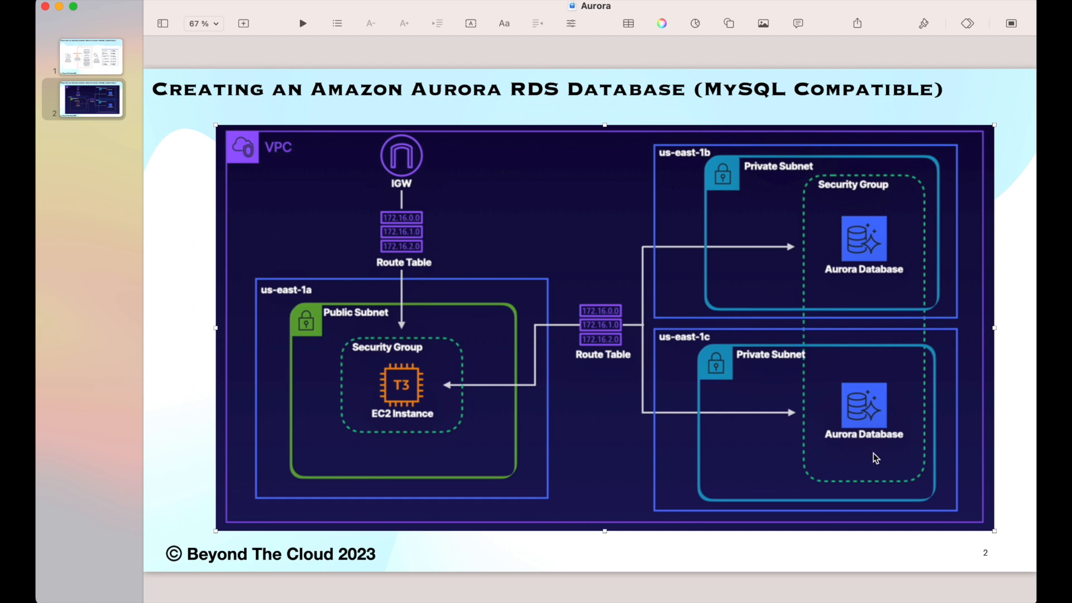
mouse_move(38, 284)
left_click(123, 314)
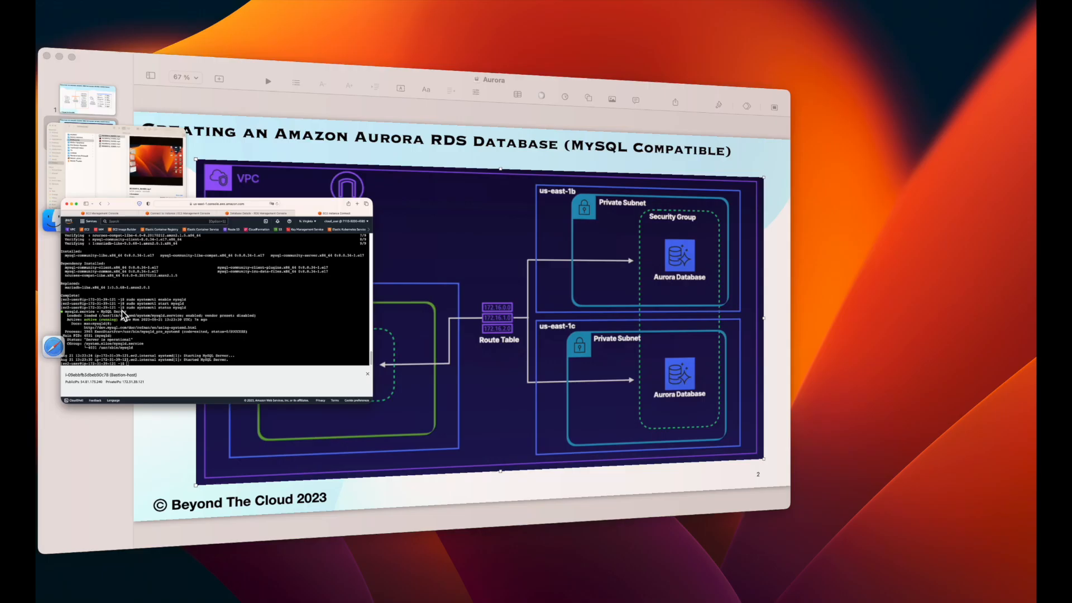
left_click(715, 42)
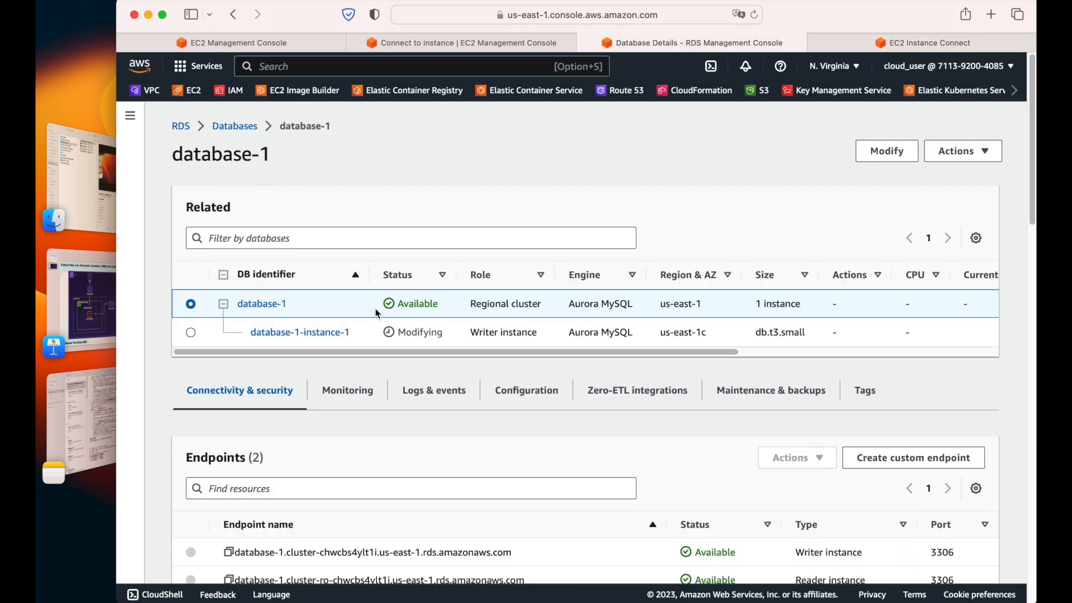
scroll(466, 434, "down", 3)
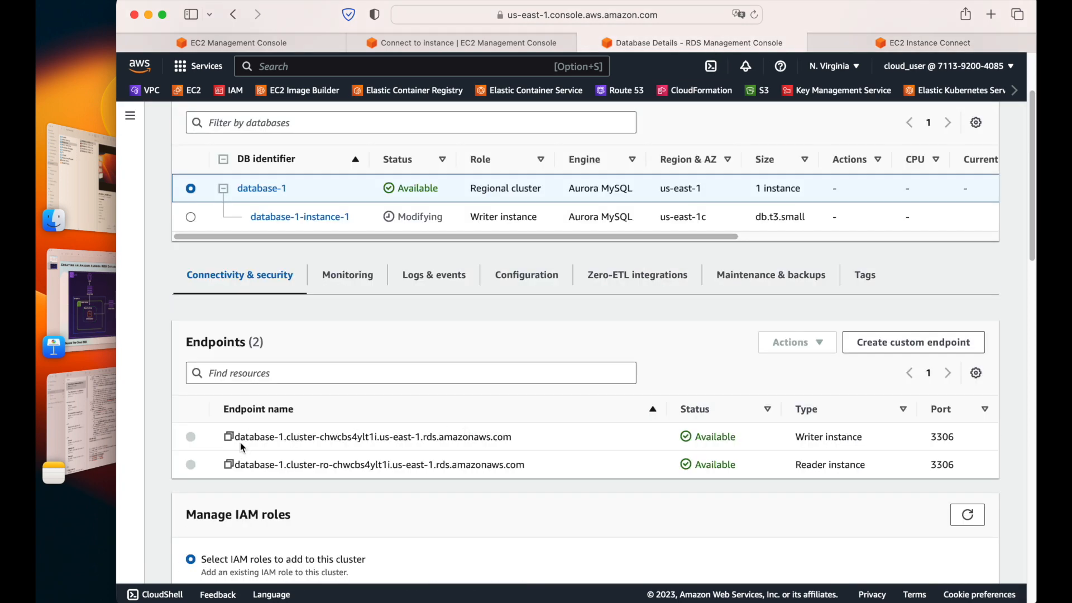
left_click_drag(235, 437, 517, 439)
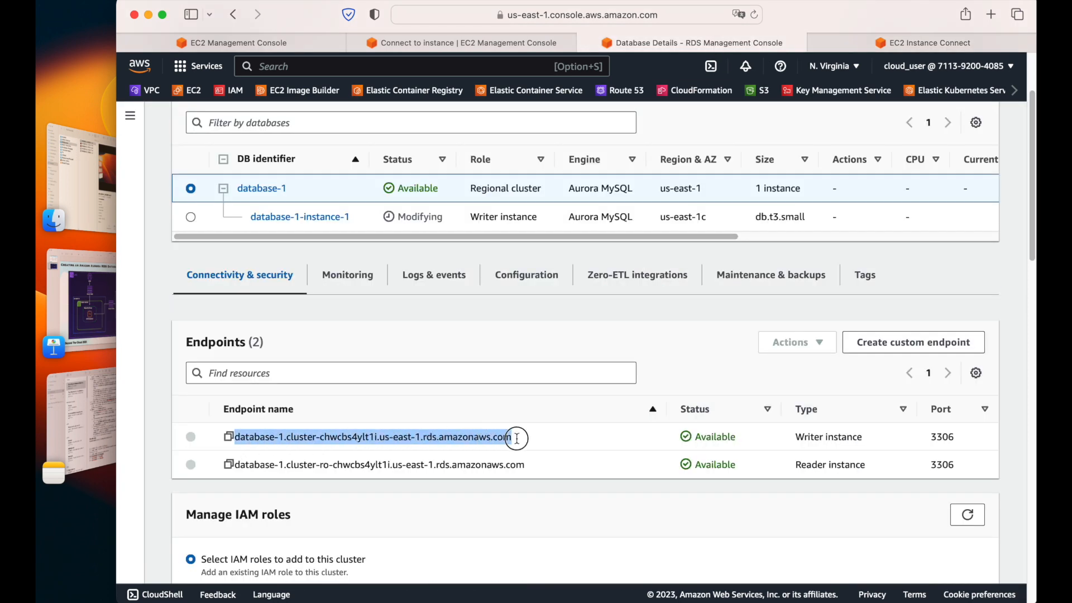
left_click(582, 457)
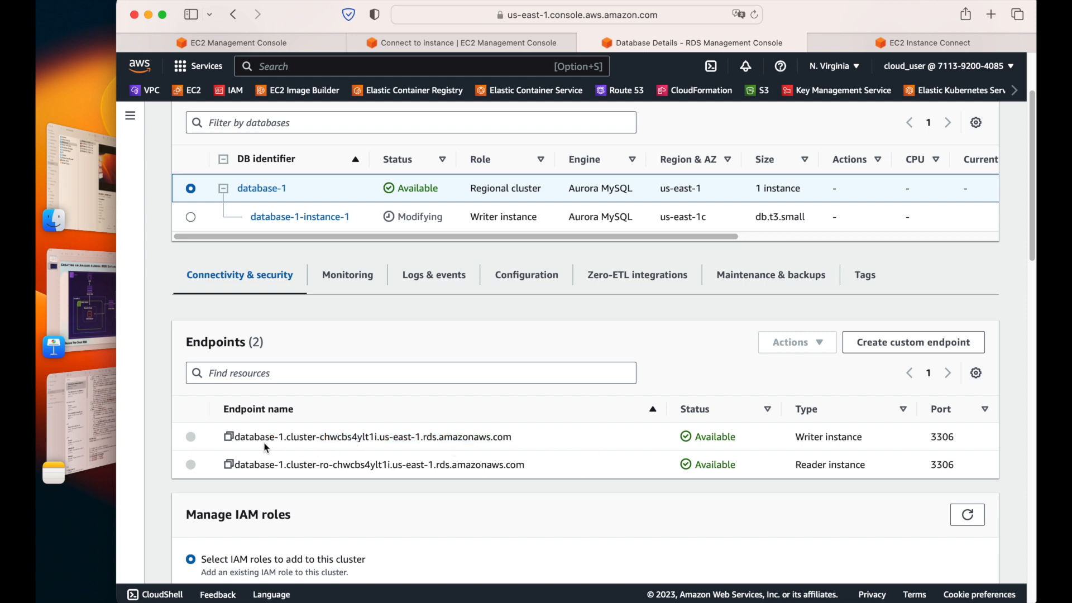
left_click(230, 438)
left_click(230, 442)
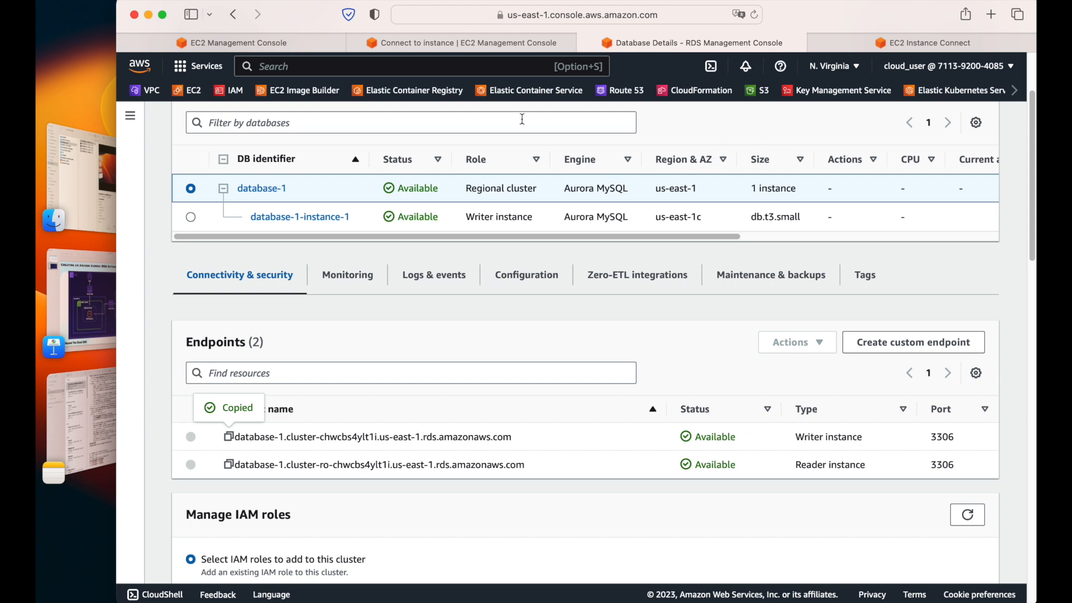
Connect from the bastion host to the copied writer endpoint with mysql -h, user admin and -p, and enter the database password
left_click(899, 42)
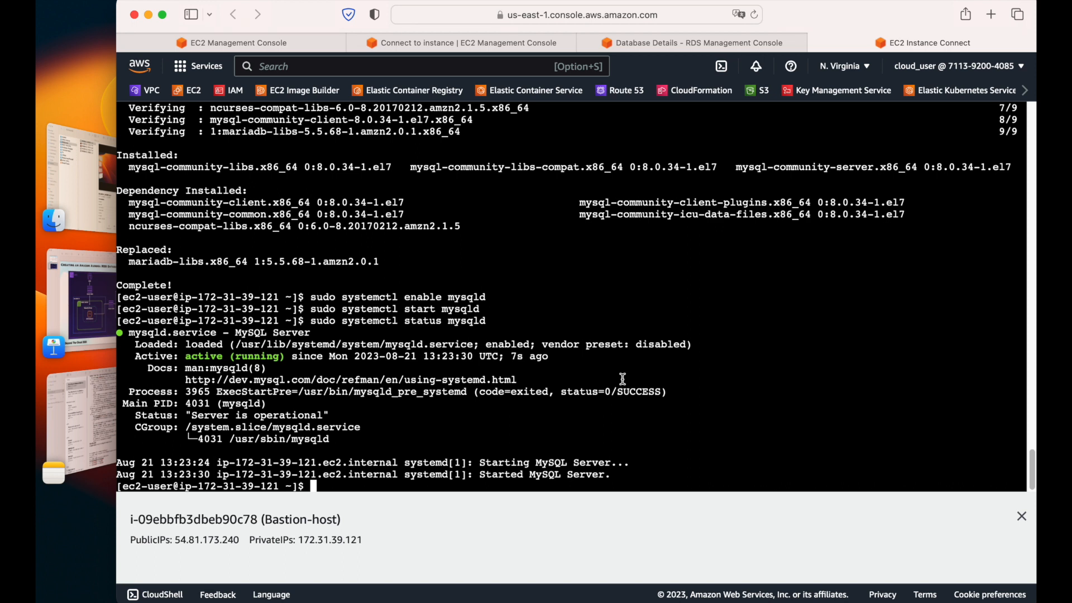
type("mysql -h")
key("super+v")
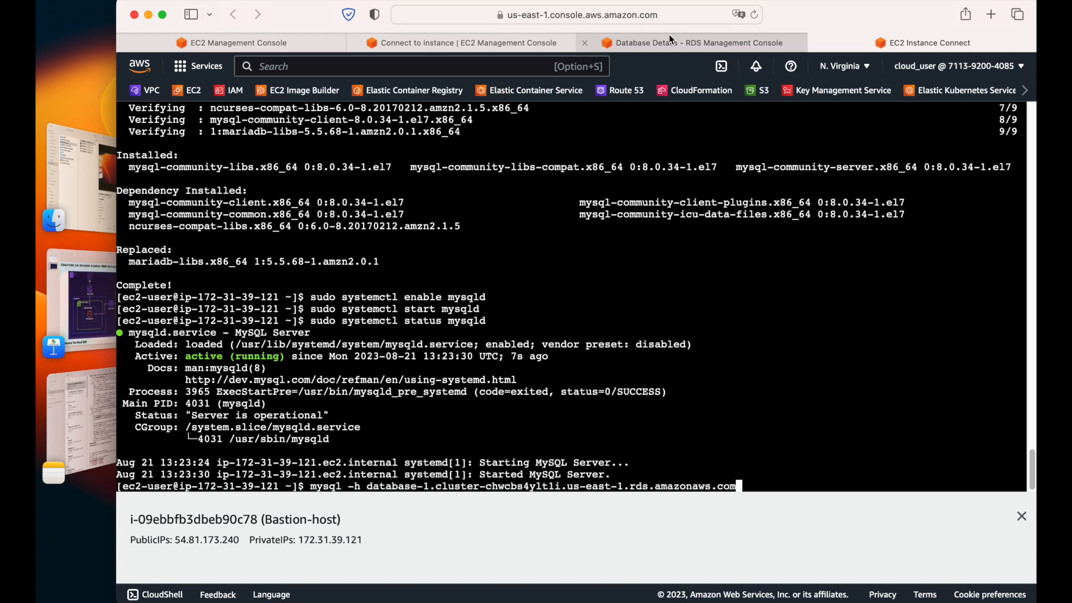
left_click(689, 45)
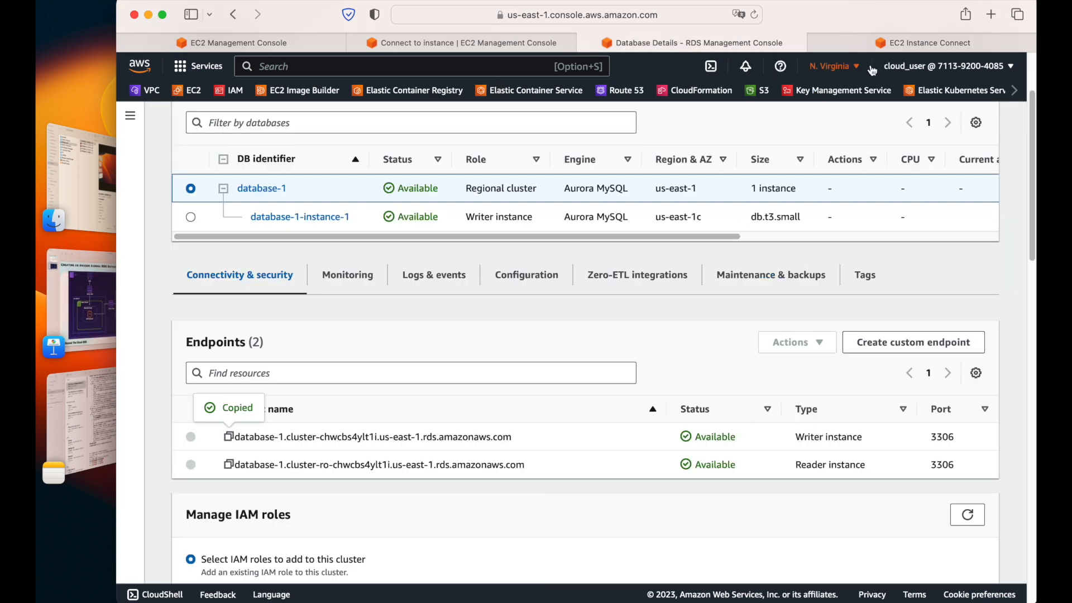
left_click(892, 50)
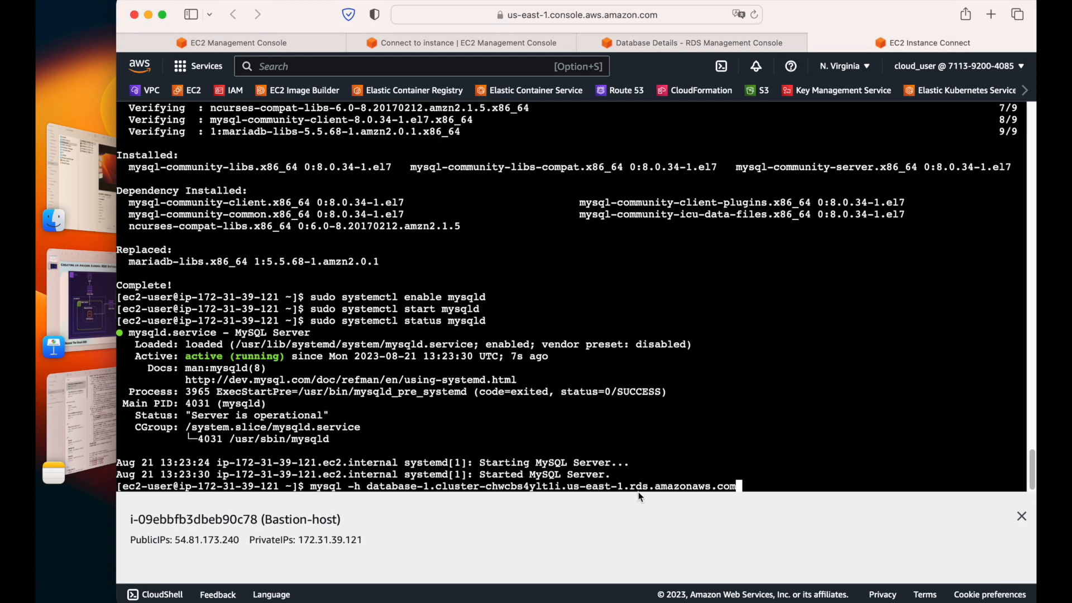
type("-u")
type("admin")
type(" =p")
key("BackSpace")
key("BackSpace")
type("-p")
key("Return")
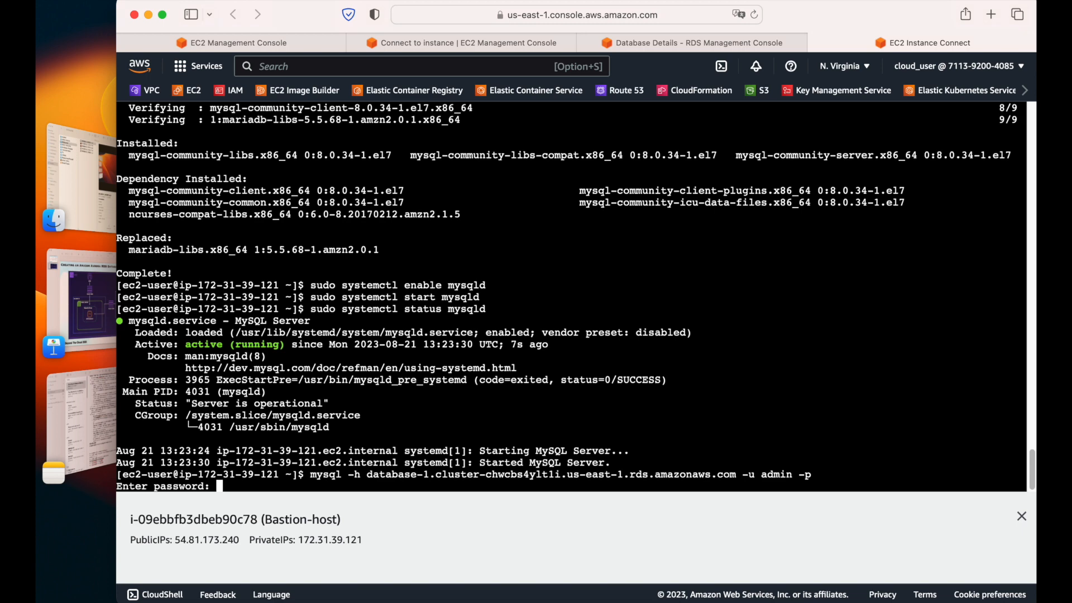
key("Return")
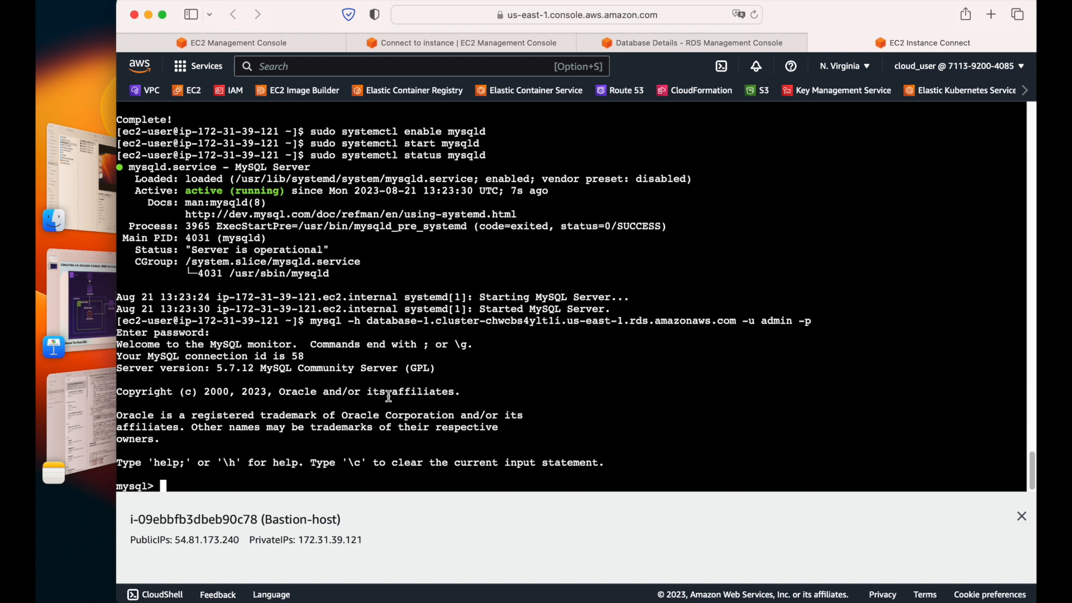
List the databases on the Aurora cluster with show databases;
type("show datas")
key("BackSpace")
type("bases'")
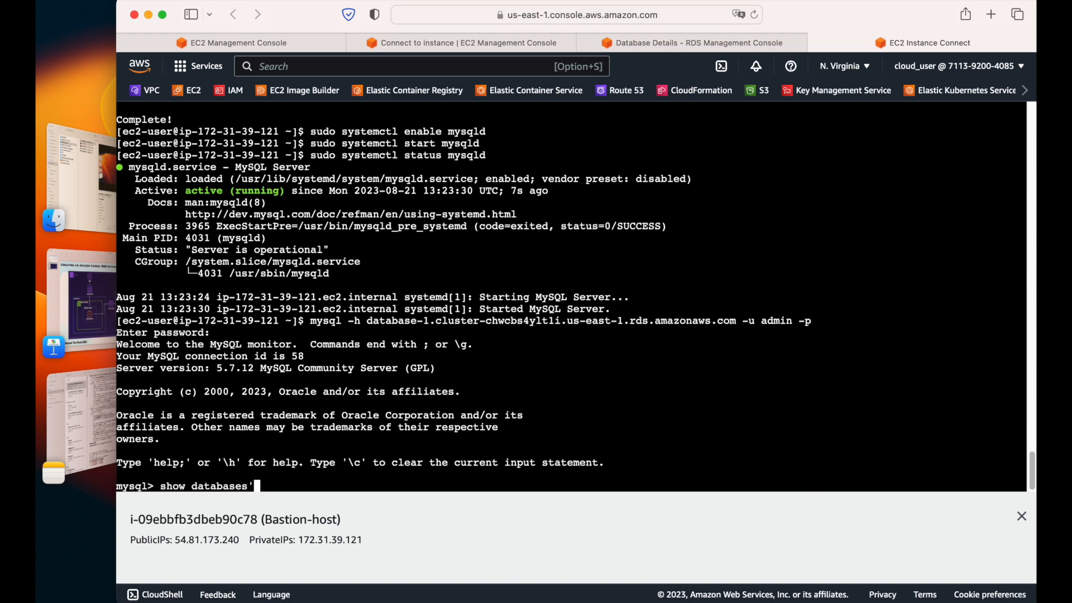
key("BackSpace")
type(";")
key("Return")
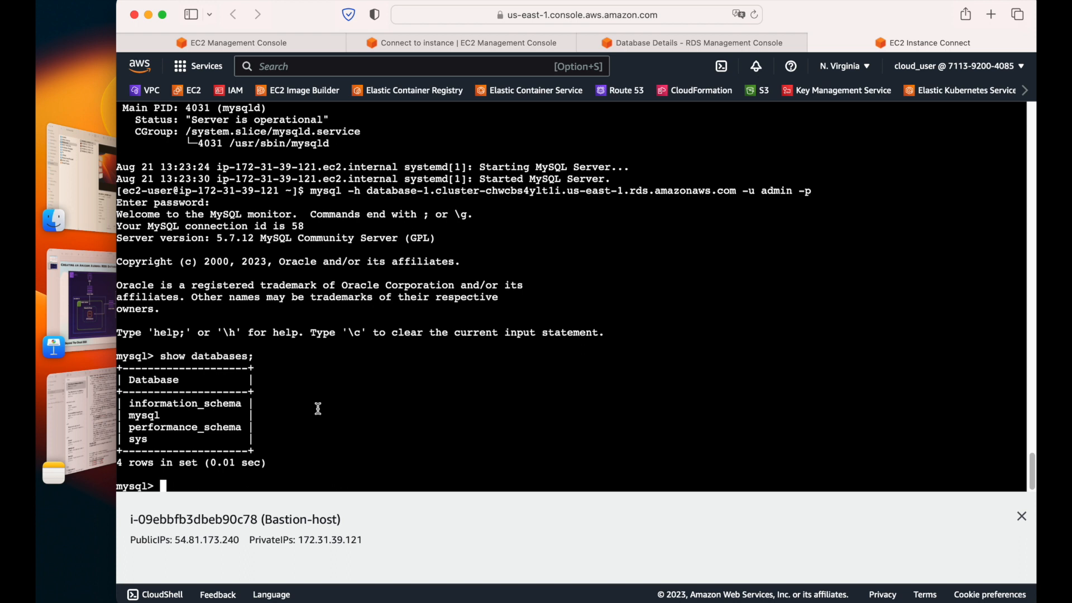
Query the Aurora server ID with show global variables like 'aurora_server_id';
type("show global variable")
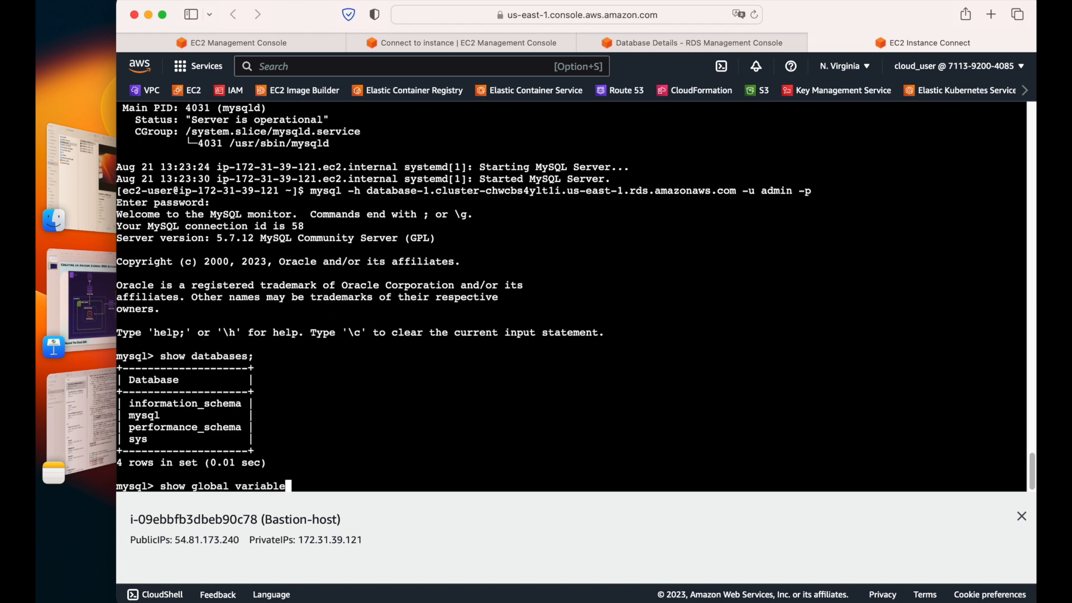
type("s like 'aurora")
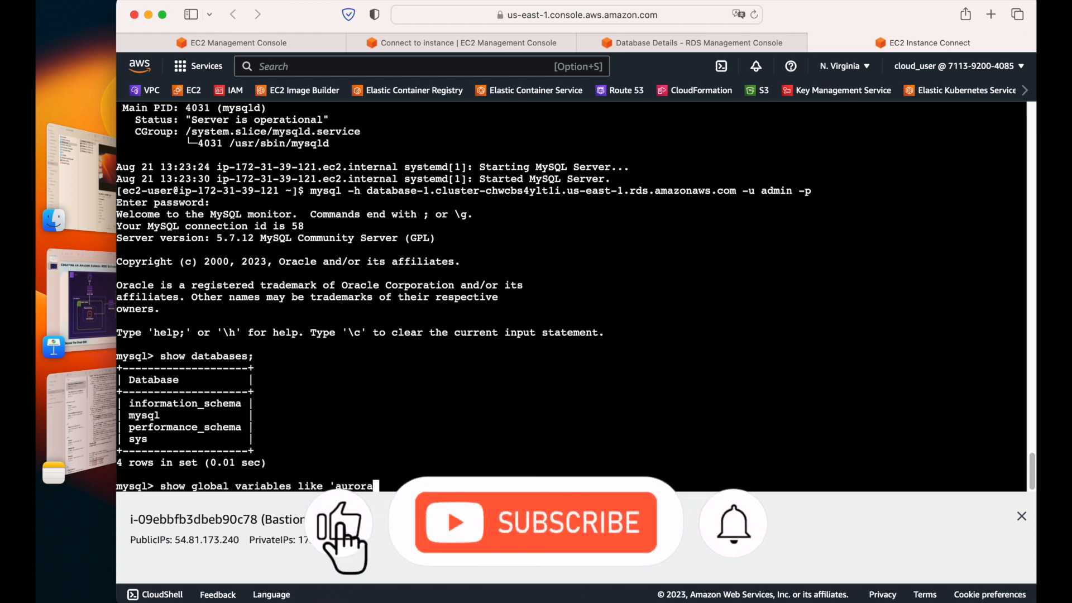
type("_ser")
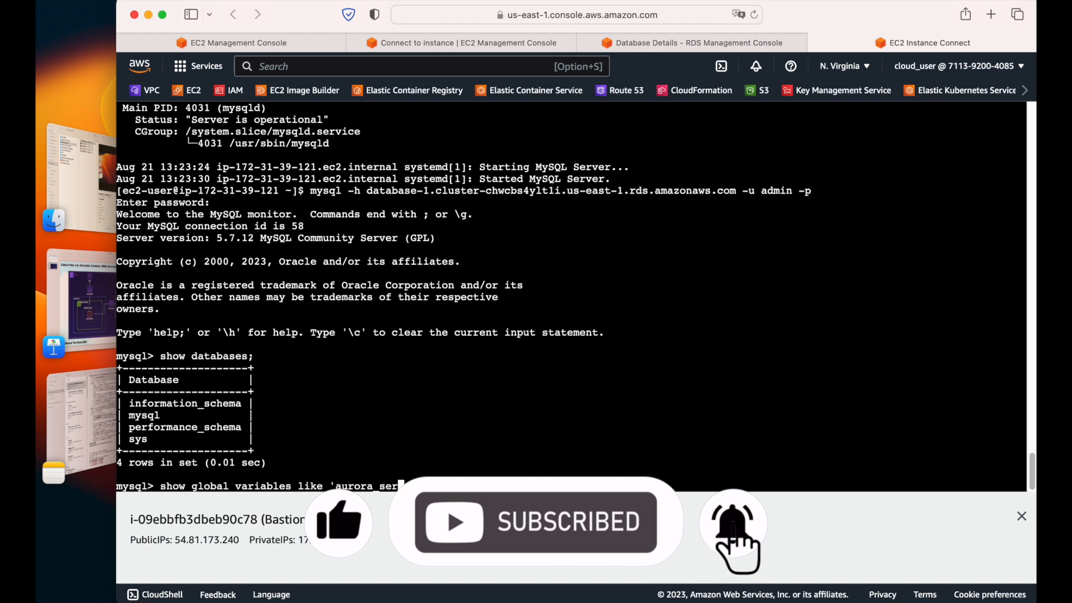
type("ver_id'")
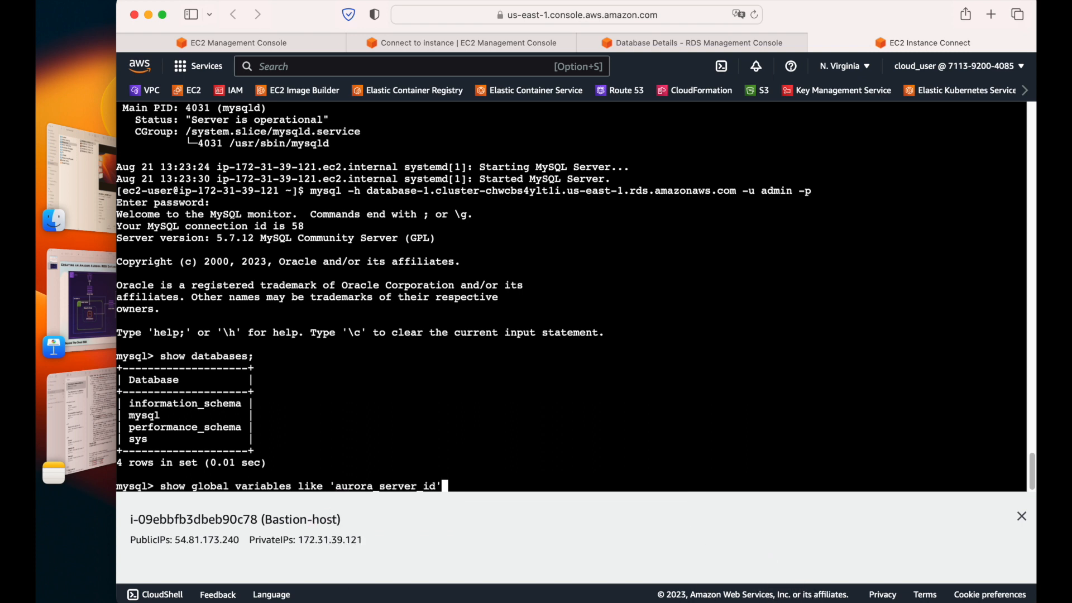
key("Return")
type(";")
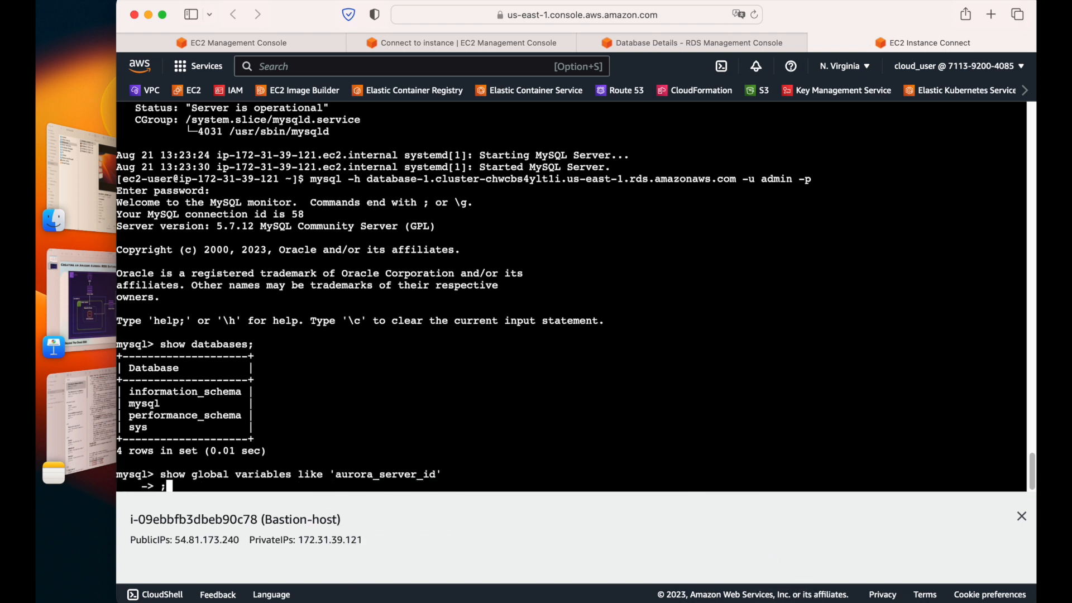
key("Return")
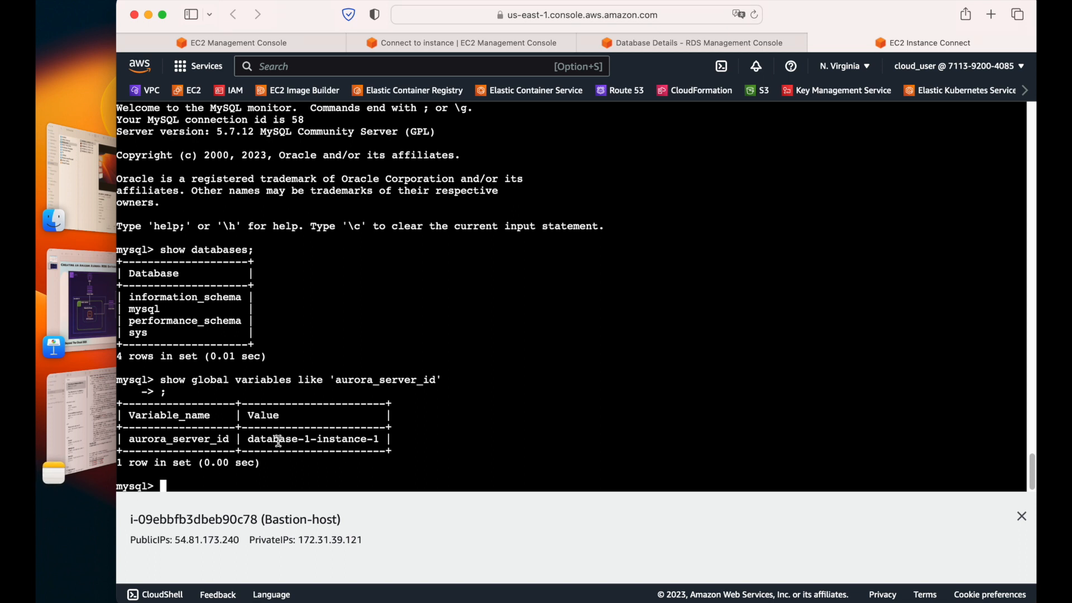
Compare the returned aurora_server_id value with the instance identifier in the database-1 cluster details
left_click(251, 440)
left_click_drag(251, 440, 380, 438)
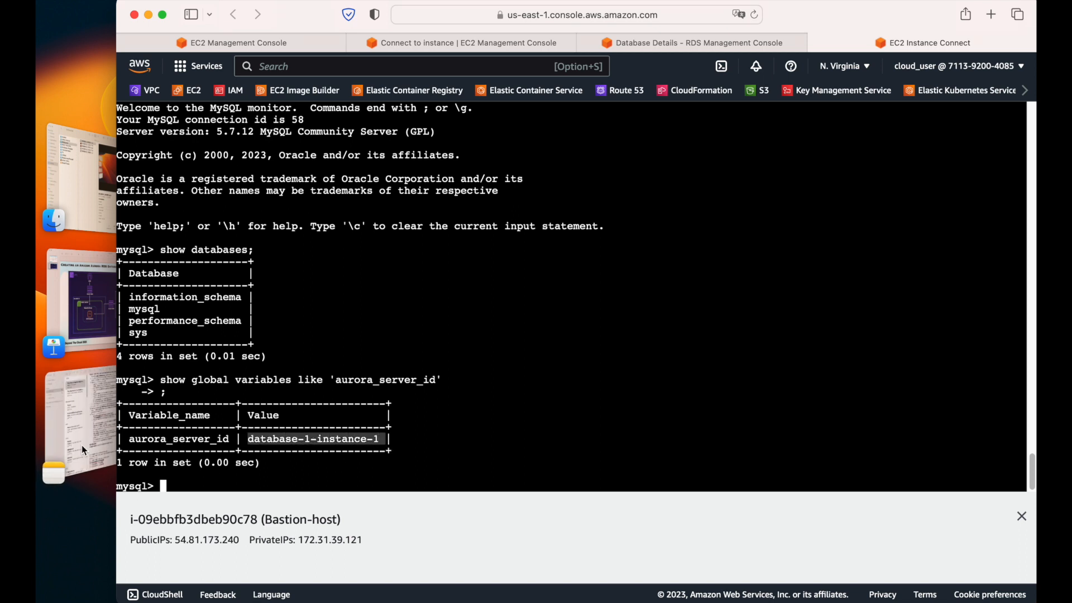
left_click(728, 42)
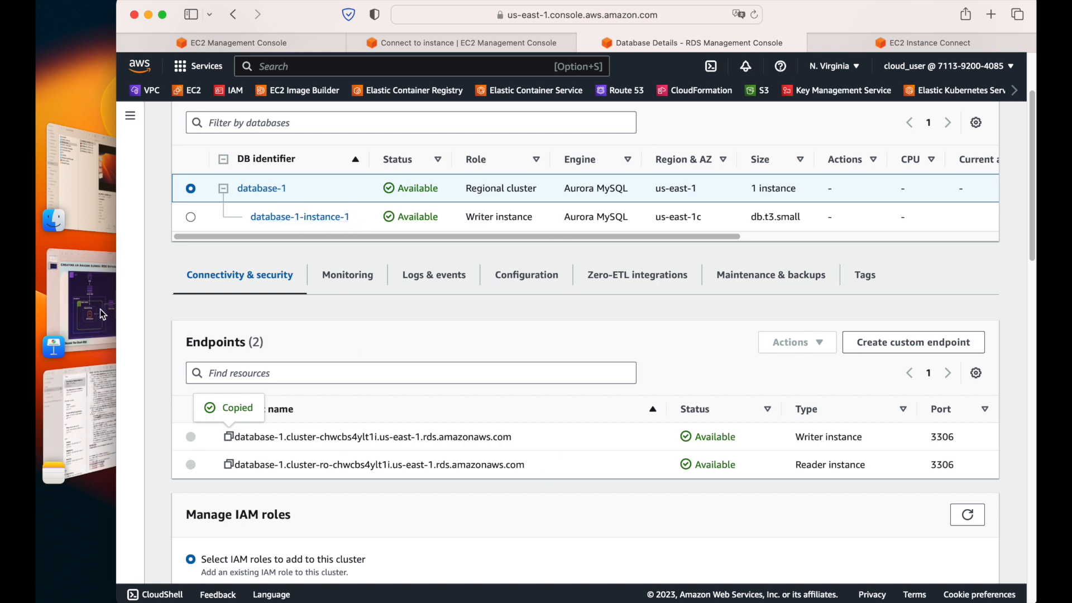
left_click(502, 46)
left_click(864, 44)
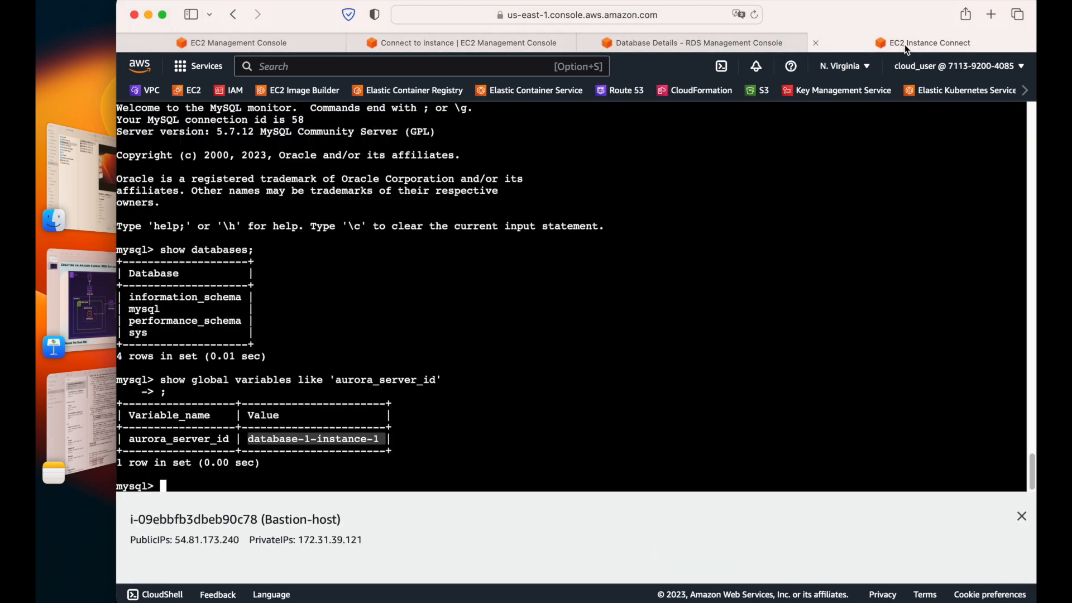
left_click(488, 442)
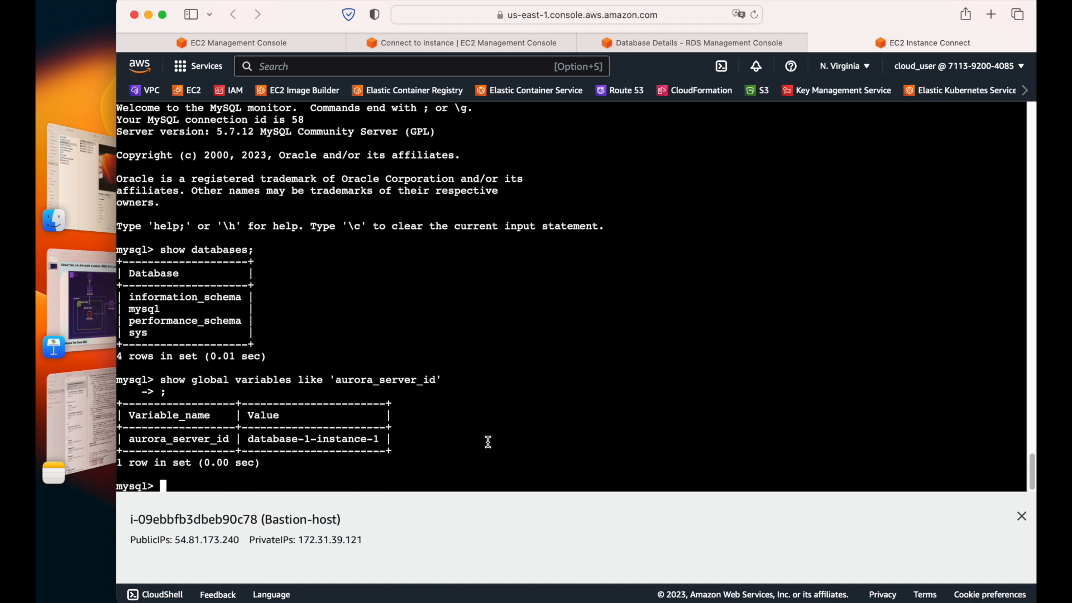
Exit the MySQL client and copy the reader instance endpoint from the database-1 cluster details page
type("exit")
key("Return")
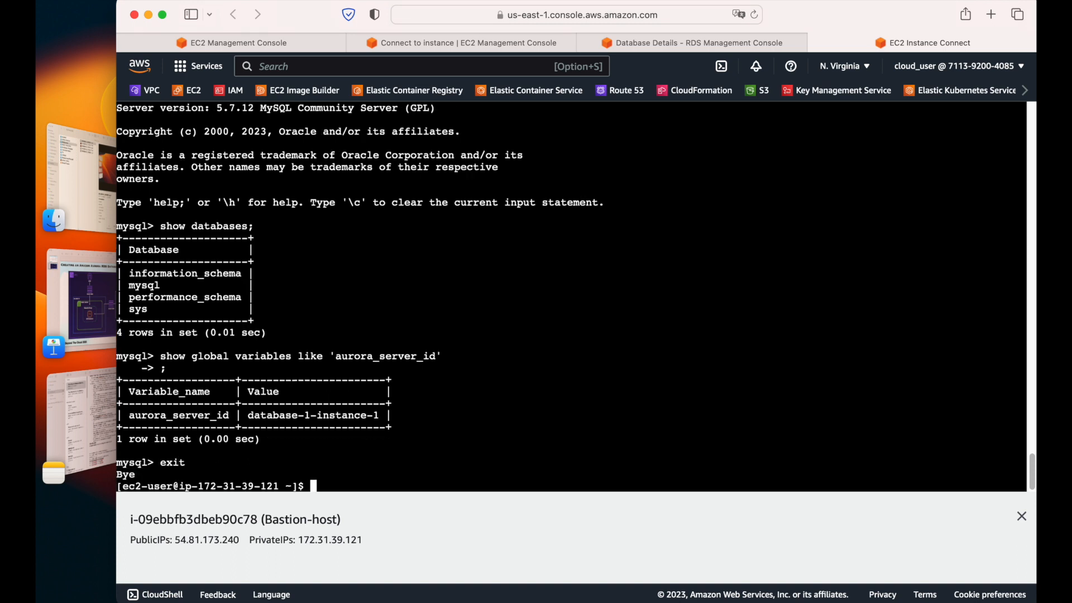
left_click(662, 41)
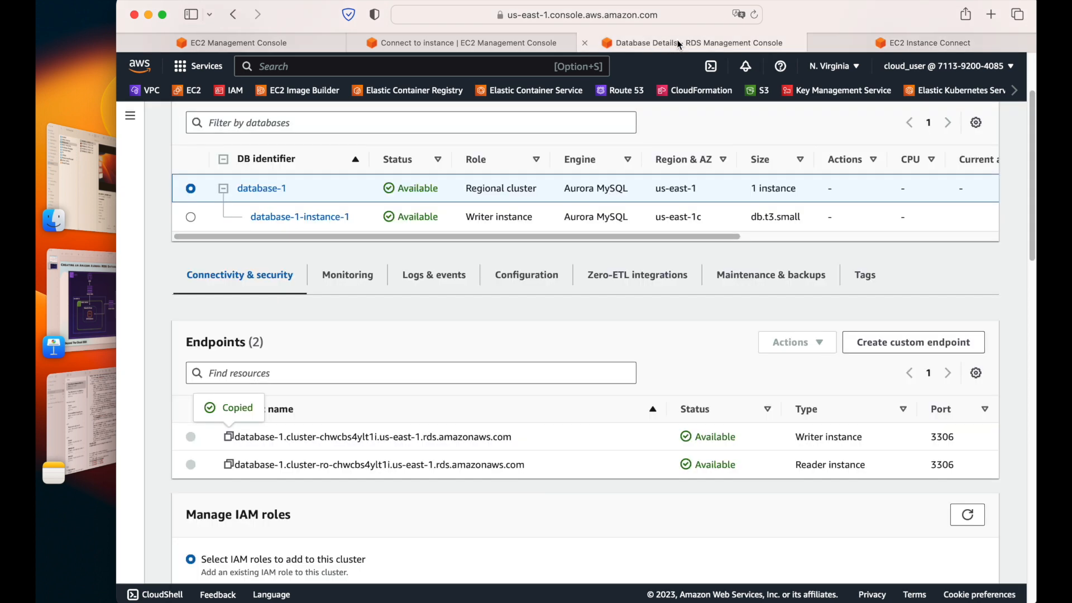
left_click(229, 465)
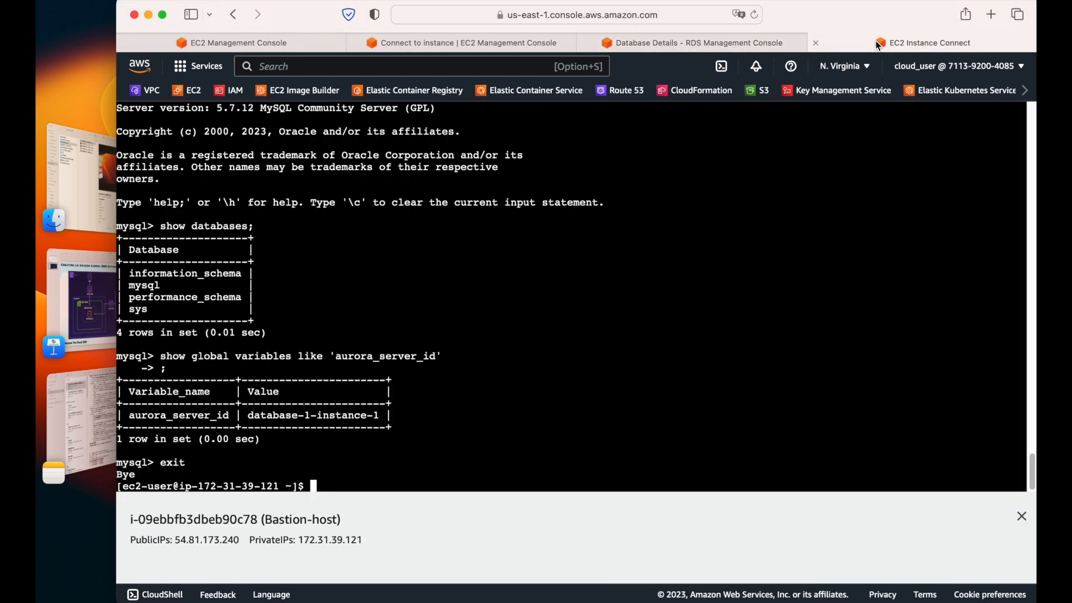
Rerun the previous mysql connection command with the writer endpoint replaced by the copied reader endpoint, and enter the database password
left_click(875, 41)
key("Up")
key("Left")
key("Left")
key("Left")
key("Left")
key("Left")
key("Left")
key("Left")
key("Left")
key("Left")
key("Left")
key("Left")
key("Left")
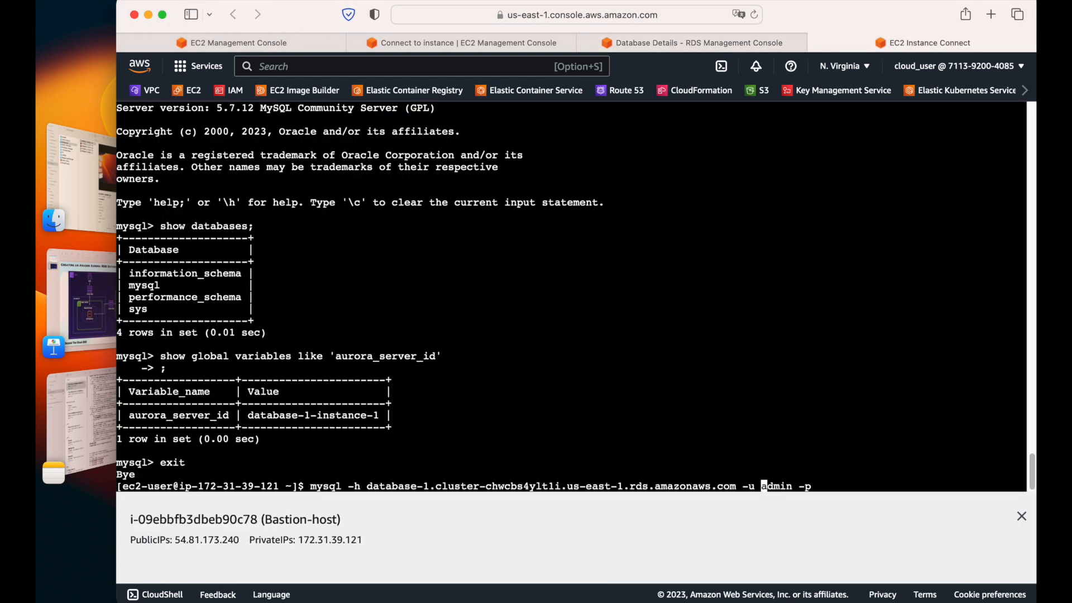
key("BackSpace")
key("BackSpace")
key("BackSpace")
key("BackSpace")
key("BackSpace")
key("BackSpace")
key("BackSpace")
key("BackSpace")
key("BackSpace")
key("BackSpace")
key("BackSpace")
key("BackSpace")
key("BackSpace")
key("BackSpace")
key("BackSpace")
key("BackSpace")
key("BackSpace")
key("BackSpace")
key("BackSpace")
key("BackSpace")
key("BackSpace")
key("BackSpace")
key("BackSpace")
key("BackSpace")
key("BackSpace")
key("BackSpace")
key("BackSpace")
key("BackSpace")
key("BackSpace")
key("BackSpace")
key("BackSpace")
key("BackSpace")
key("BackSpace")
key("BackSpace")
key("BackSpace")
key("BackSpace")
key("BackSpace")
key("BackSpace")
key("BackSpace")
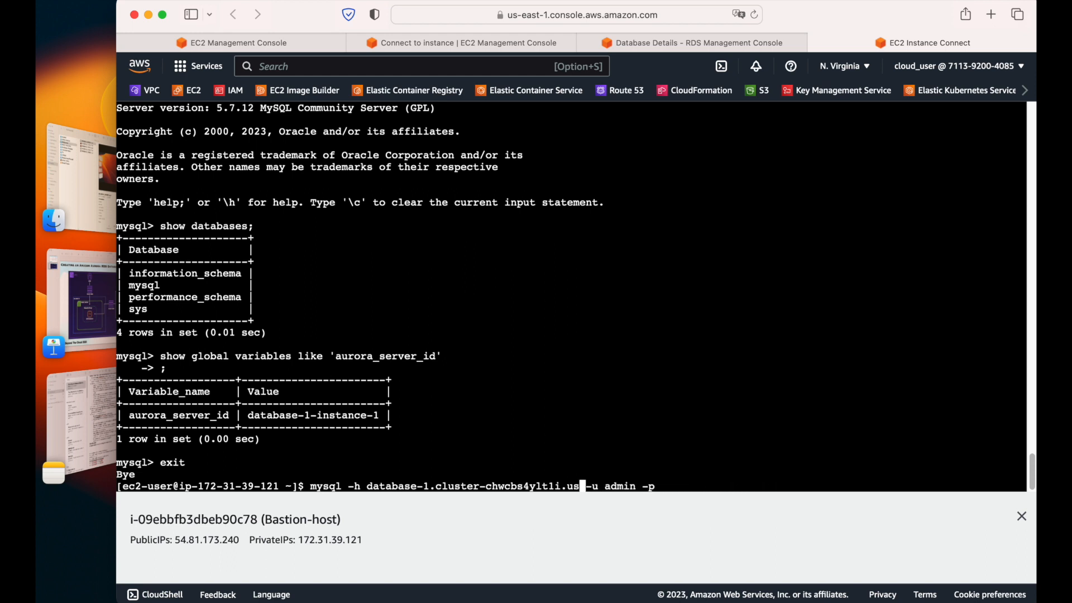
key("BackSpace")
key("BackSpace")
key("BackSpace")
key("BackSpace")
key("BackSpace")
key("BackSpace")
key("BackSpace")
key("BackSpace")
key("BackSpace")
key("BackSpace")
key("BackSpace")
key("BackSpace")
key("BackSpace")
key("BackSpace")
key("BackSpace")
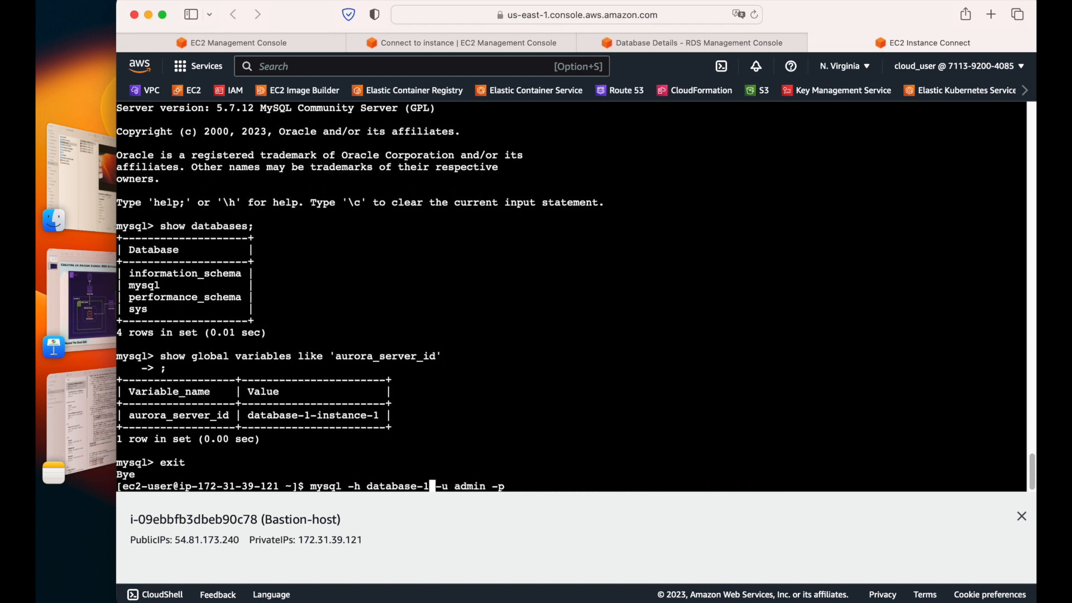
key("BackSpace")
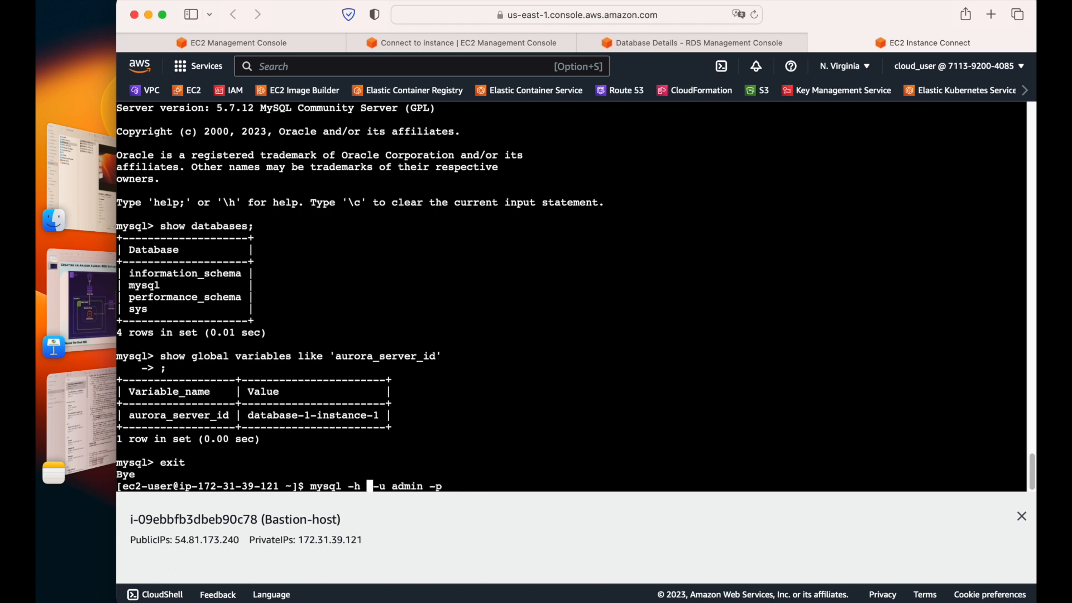
key("super+v")
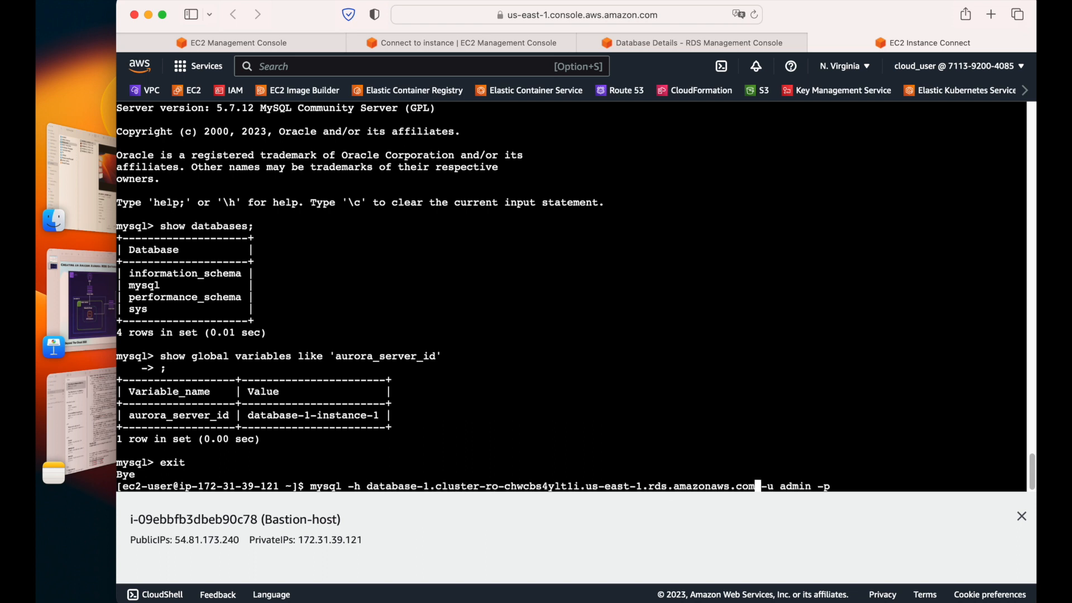
key("Return")
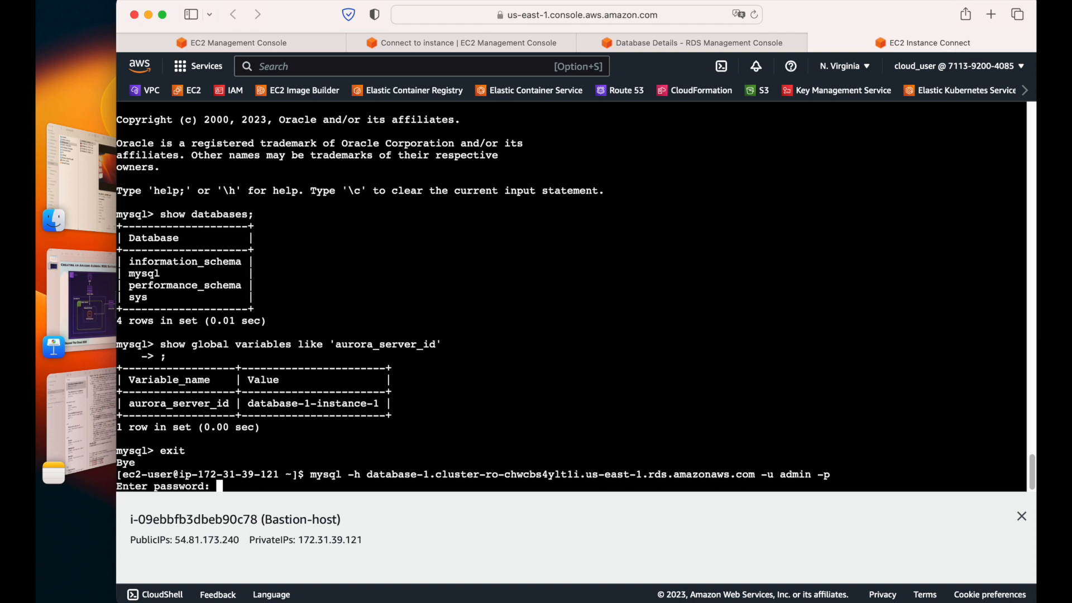
key("Return")
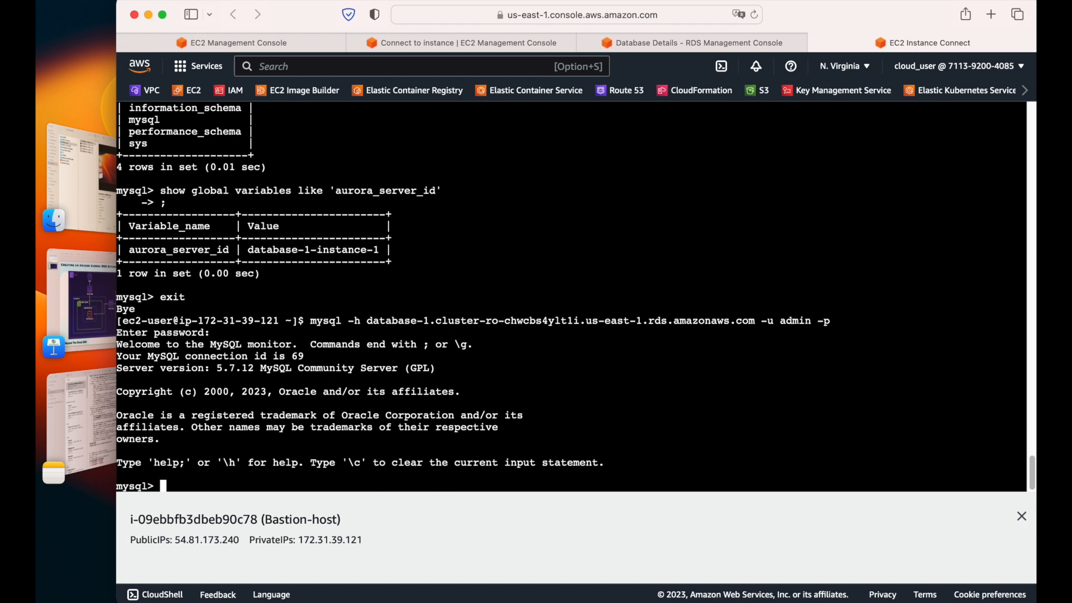
List the databases over the reader endpoint connection with show databases;
type("show databases;")
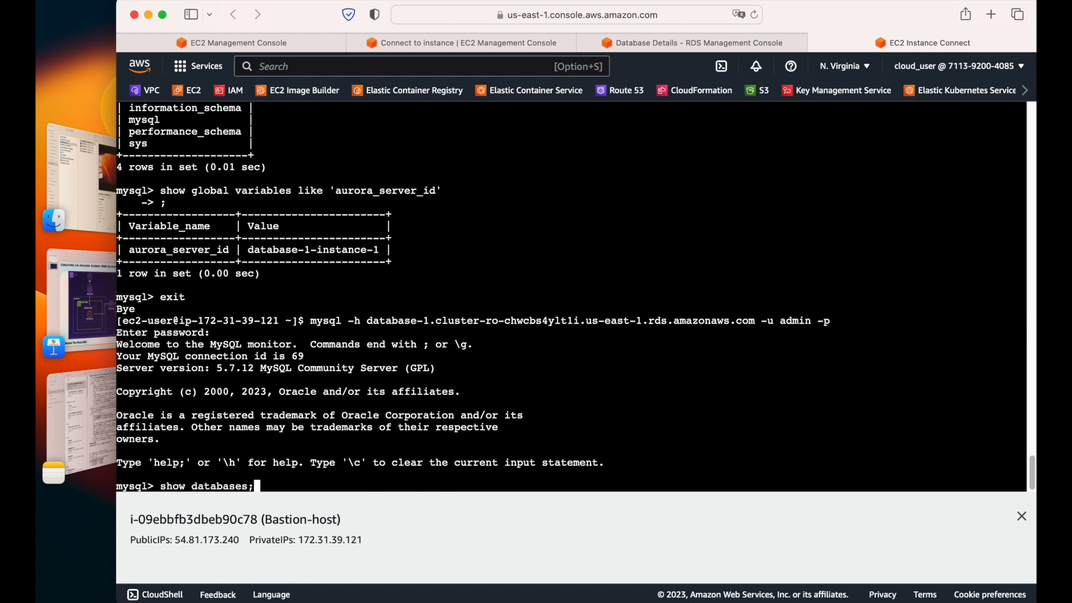
key("Return")
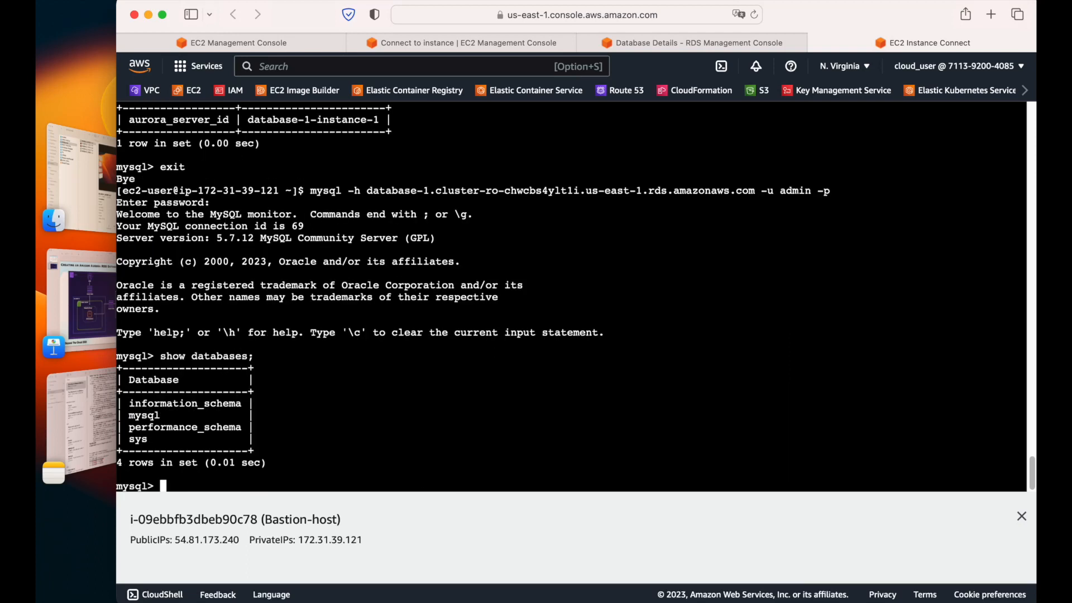
Rerun show global variables like 'aurora_server_id'; on the reader connection and compare its value with the instance in the RDS cluster details
key("Up")
key("Up")
key("Up")
key("Up")
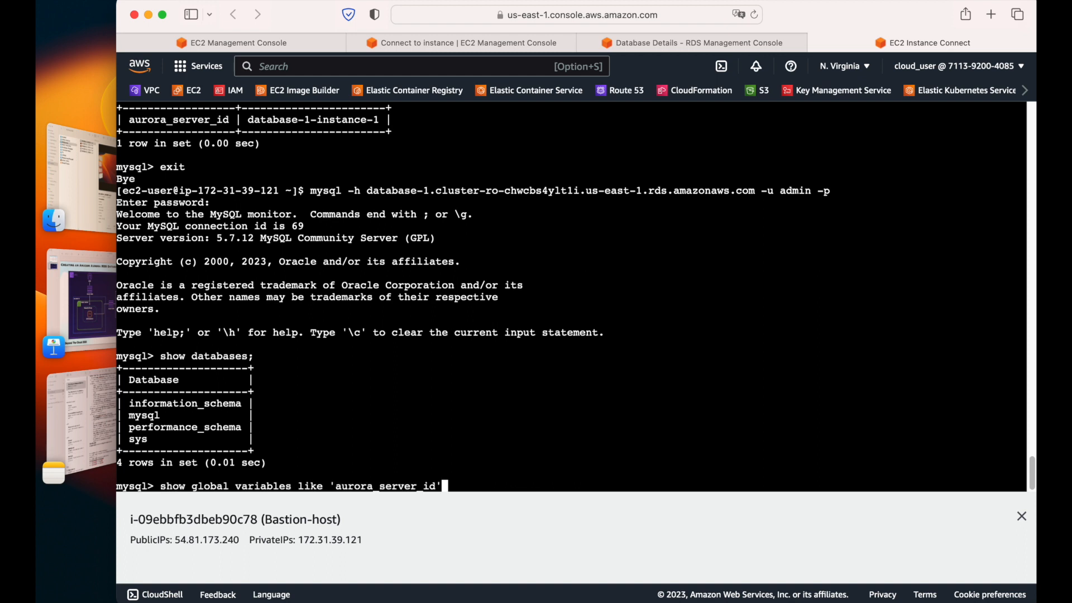
key("Return")
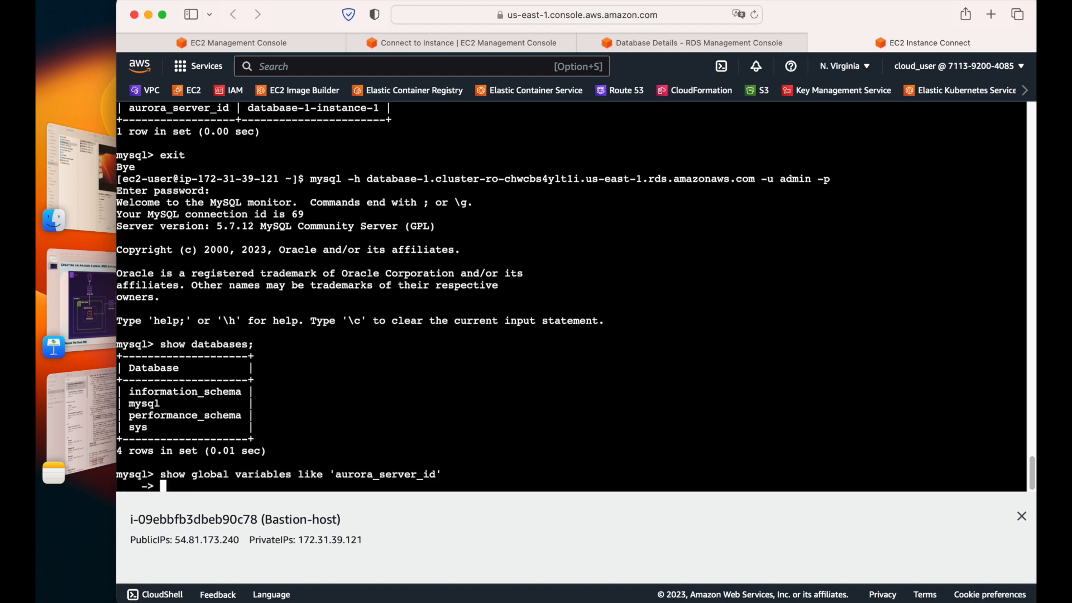
type(";")
key("Return")
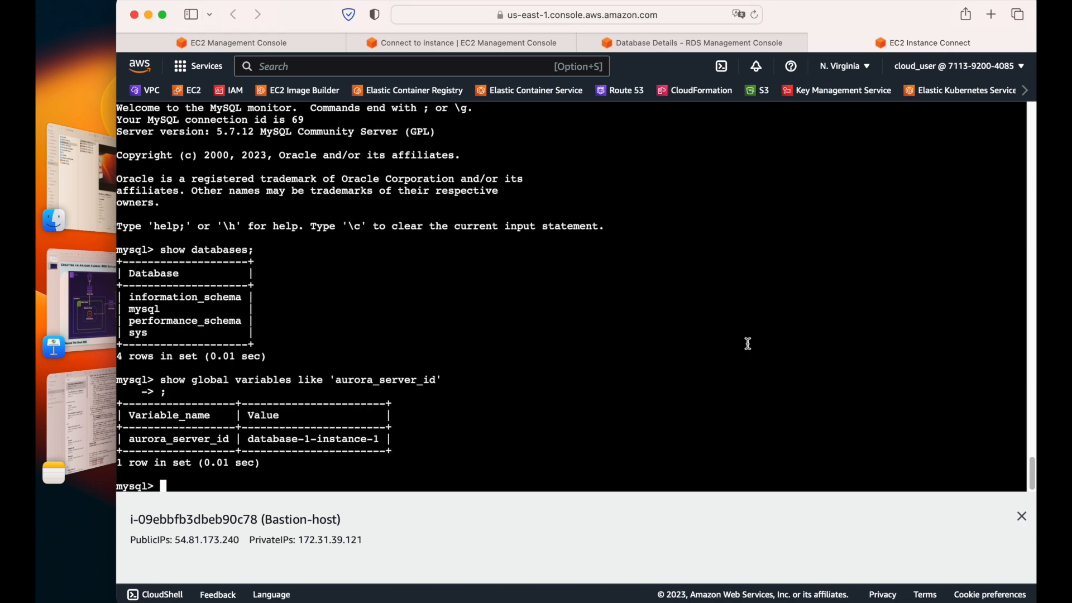
left_click(717, 42)
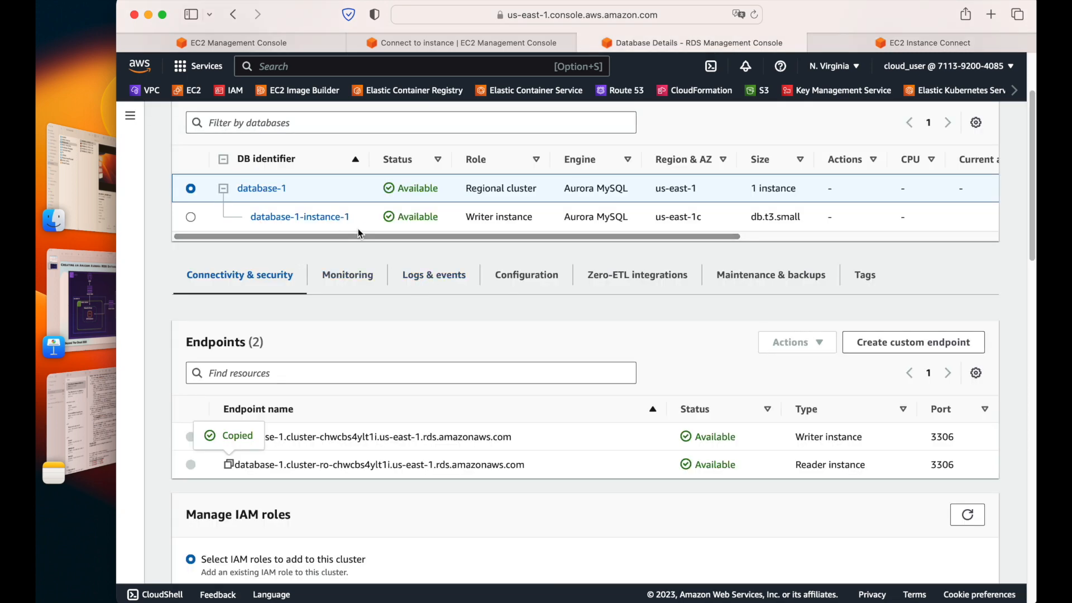
left_click(921, 43)
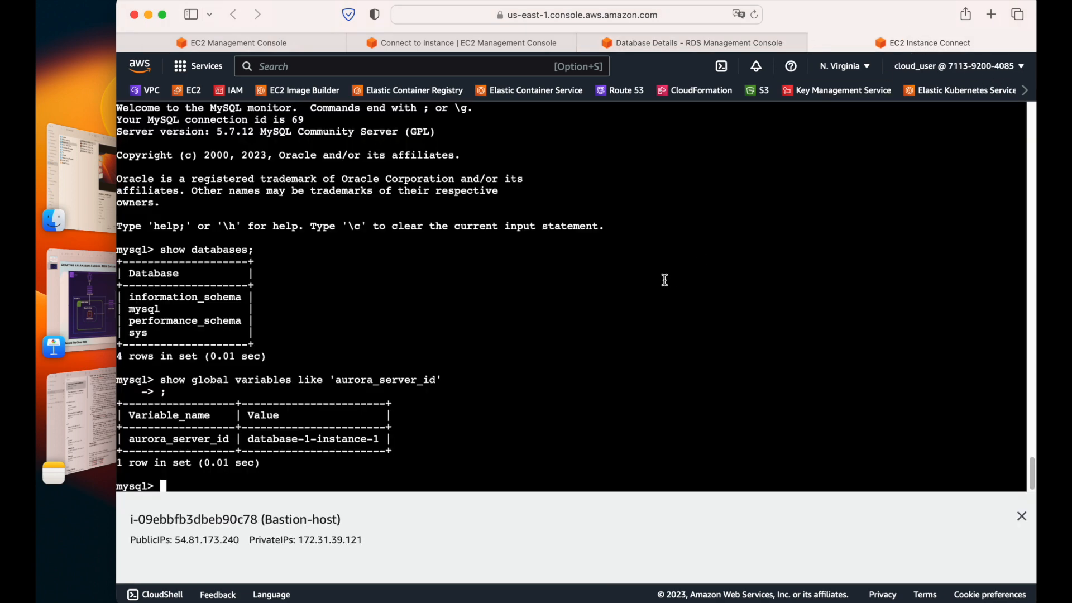